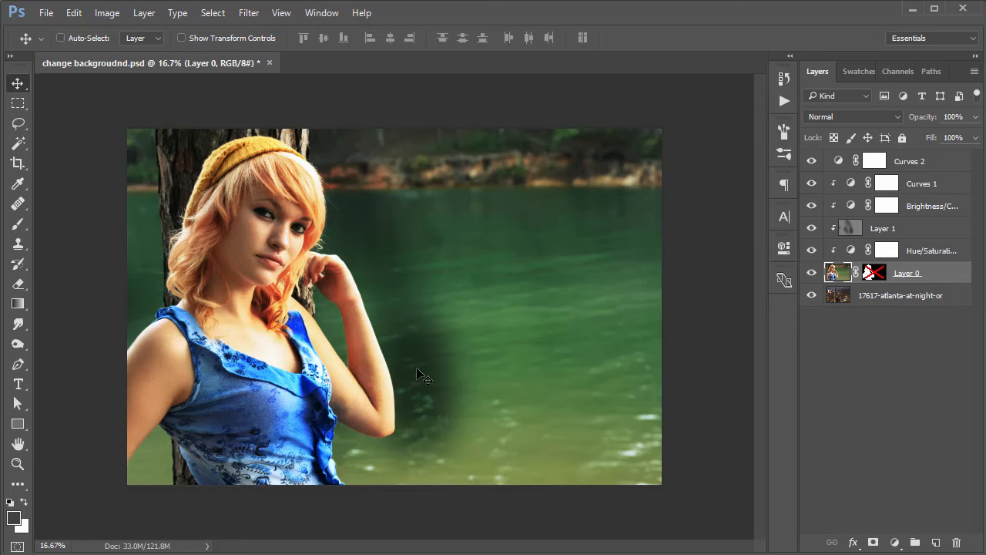
# Inspect the finished composite by enabling Layer 0's mask and toggling the visibility of the layers above it and of Layer 0 itself.
pyautogui.keyDown('shift'); pyautogui.click(874, 273); pyautogui.keyUp('shift')
pyautogui.moveTo(812, 249); pyautogui.dragTo(811, 158)
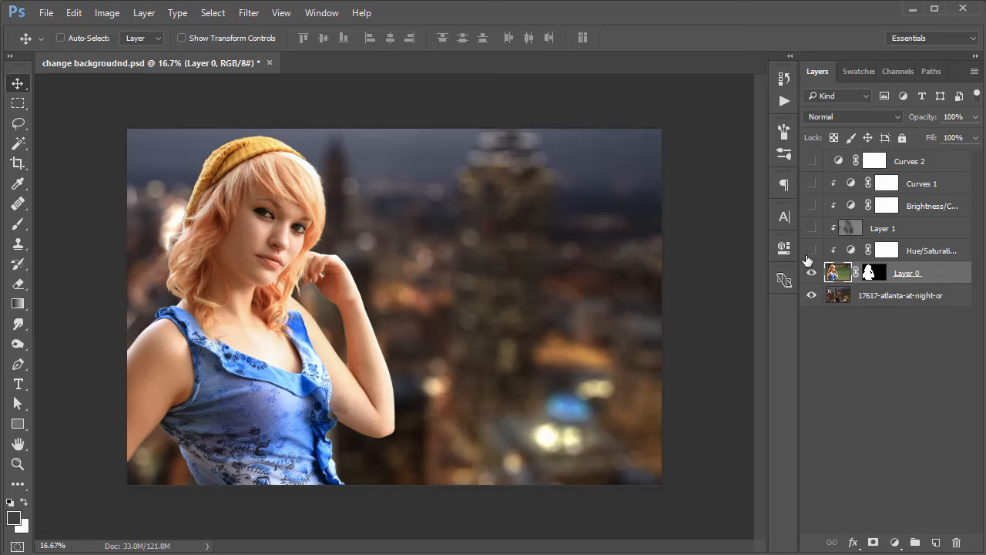
pyautogui.click(810, 228)
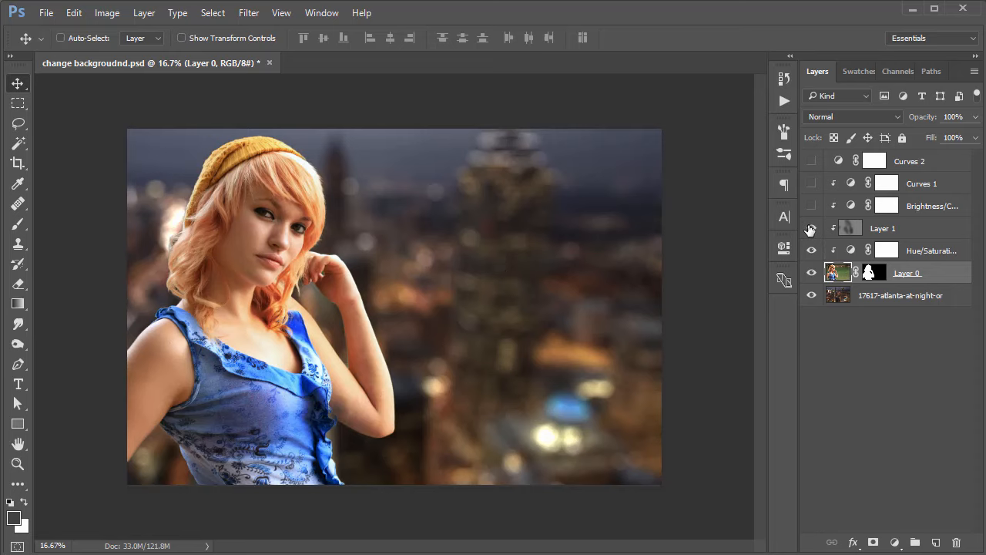
pyautogui.click(811, 206)
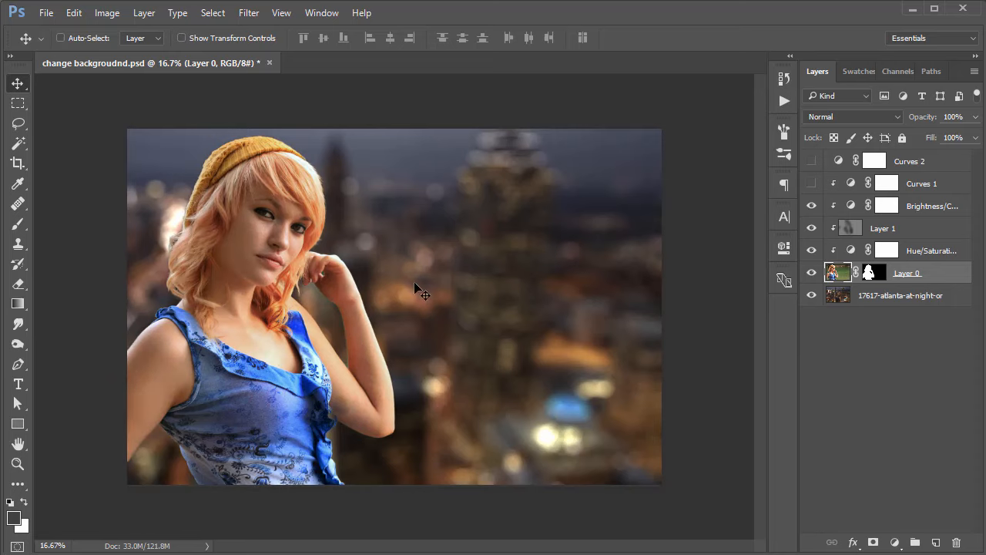
pyautogui.click(811, 183)
pyautogui.click(811, 161)
pyautogui.click(811, 161)
pyautogui.click(811, 273)
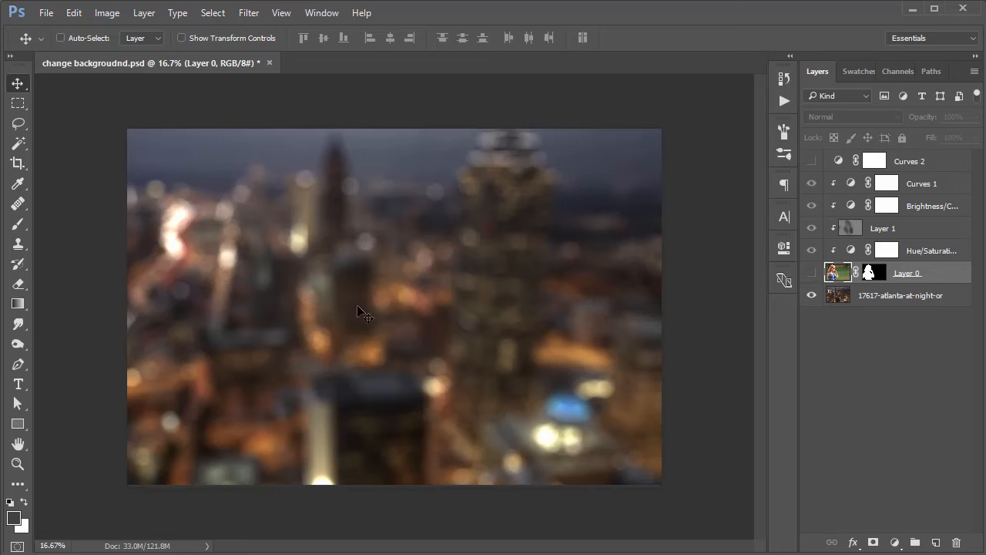
pyautogui.click(811, 273)
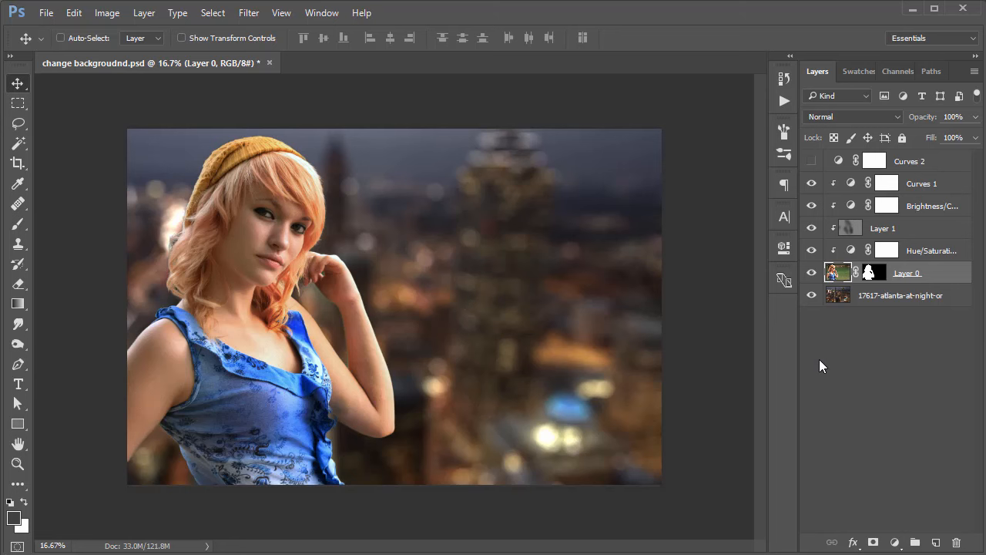
# Open 11823-a-beautiful-young-woman-posing-against-a-tree-by-a-lake-or.jpg from the Stock Footages folder as a separate document.
pyautogui.hotkey('alt', 'Tab')
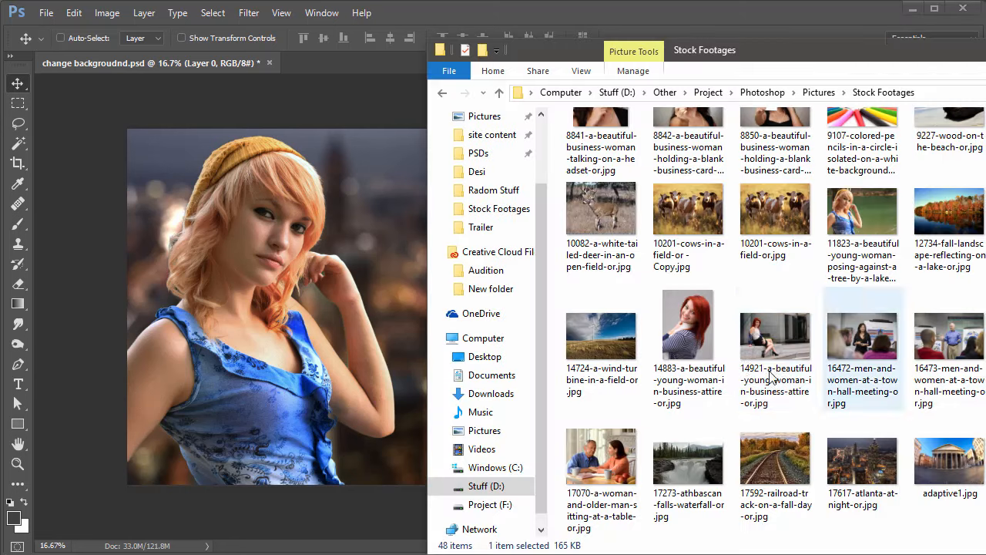
pyautogui.moveTo(862, 277); pyautogui.dragTo(465, 137)
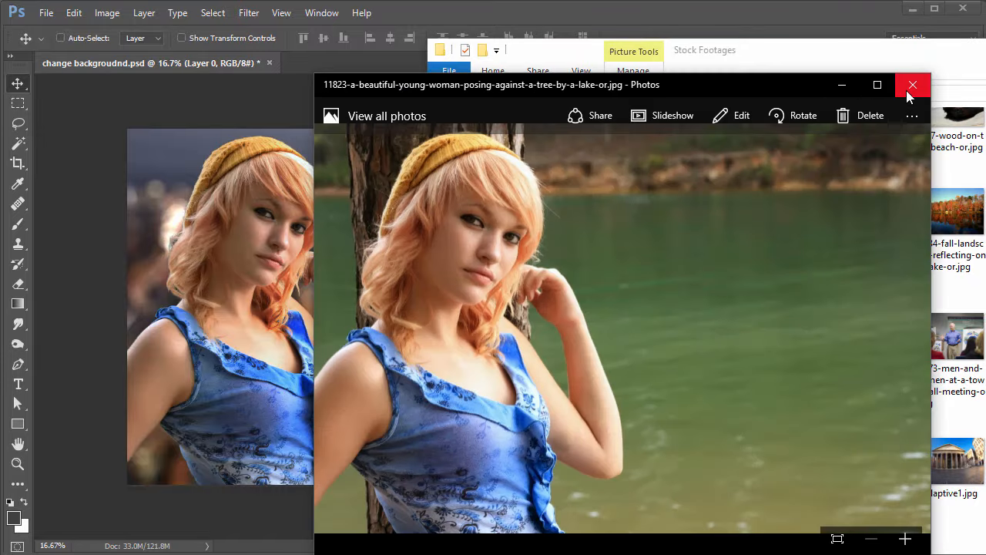
pyautogui.click(908, 89)
pyautogui.moveTo(898, 242); pyautogui.dragTo(366, 64)
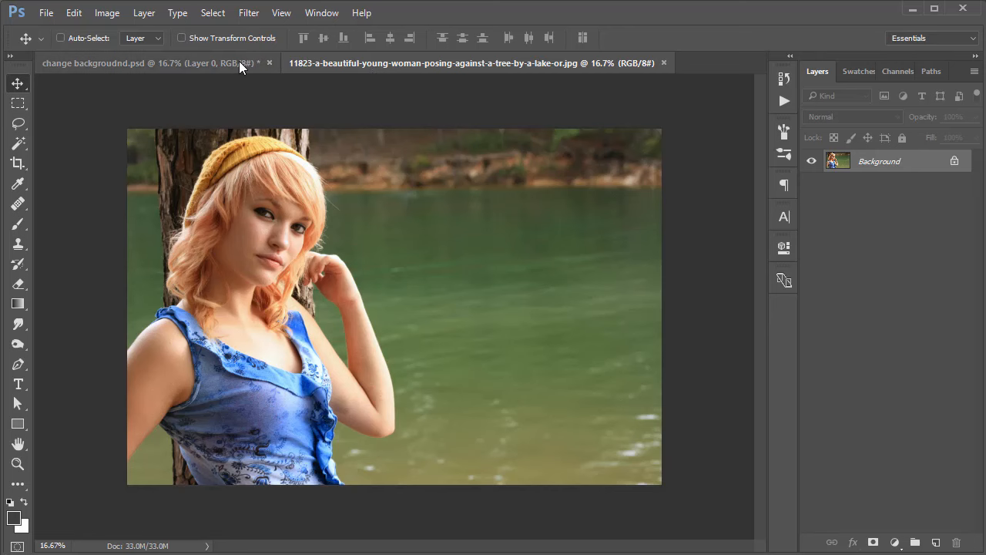
# Close the change backgroudnd.psd document without saving its changes.
pyautogui.click(239, 61)
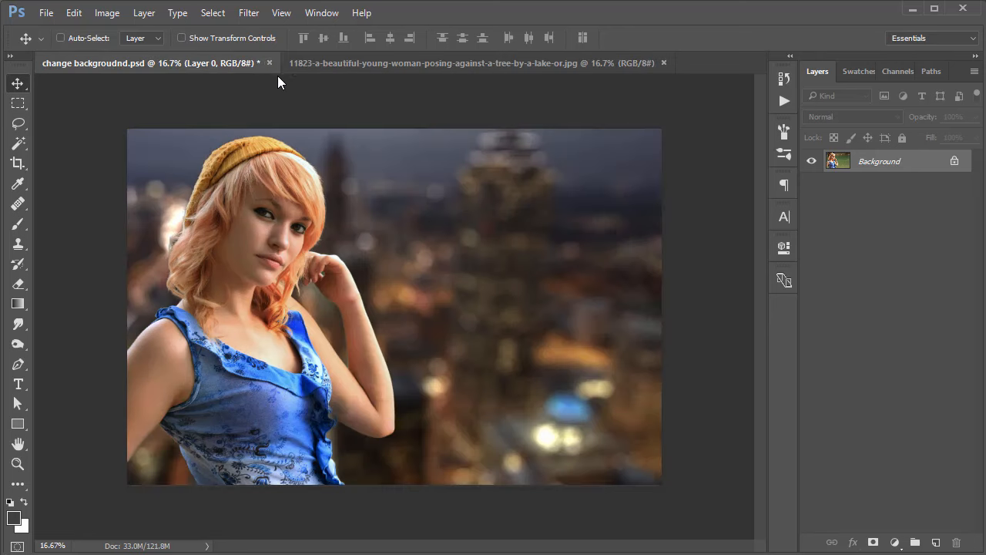
pyautogui.click(269, 63)
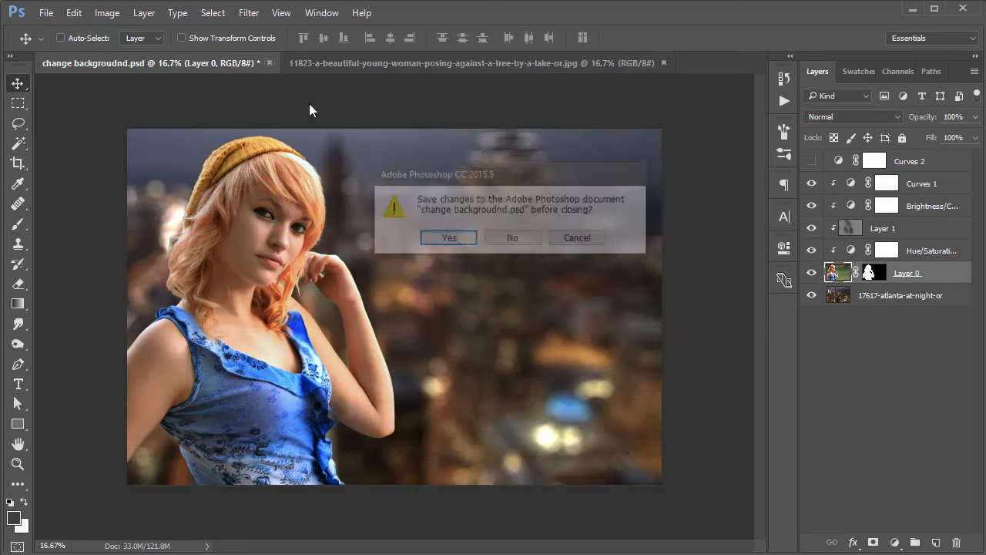
pyautogui.click(512, 239)
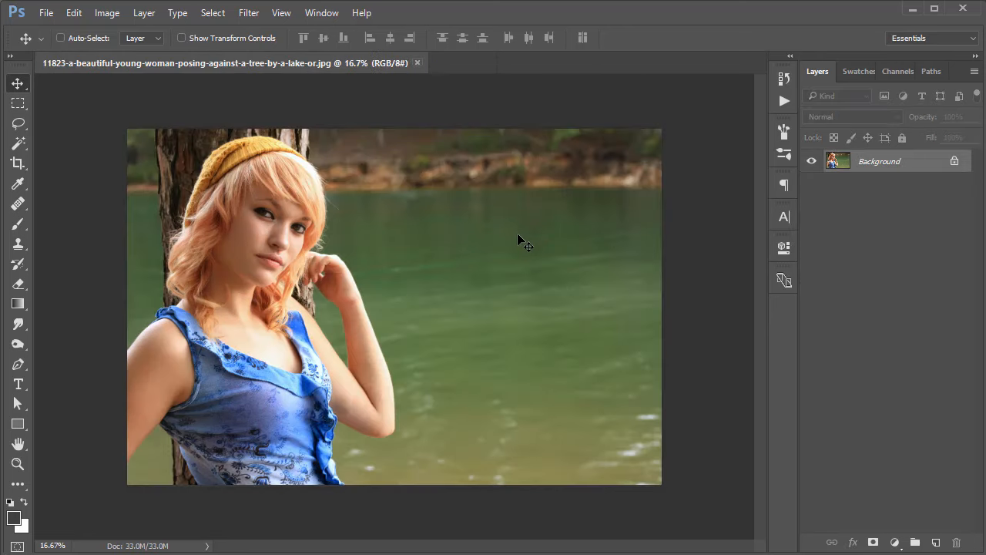
# Convert the locked Background into a regular layer named Layer 0, and undo a trial move of it.
pyautogui.keyDown('alt'); pyautogui.doubleClick(870, 168); pyautogui.keyUp('alt')
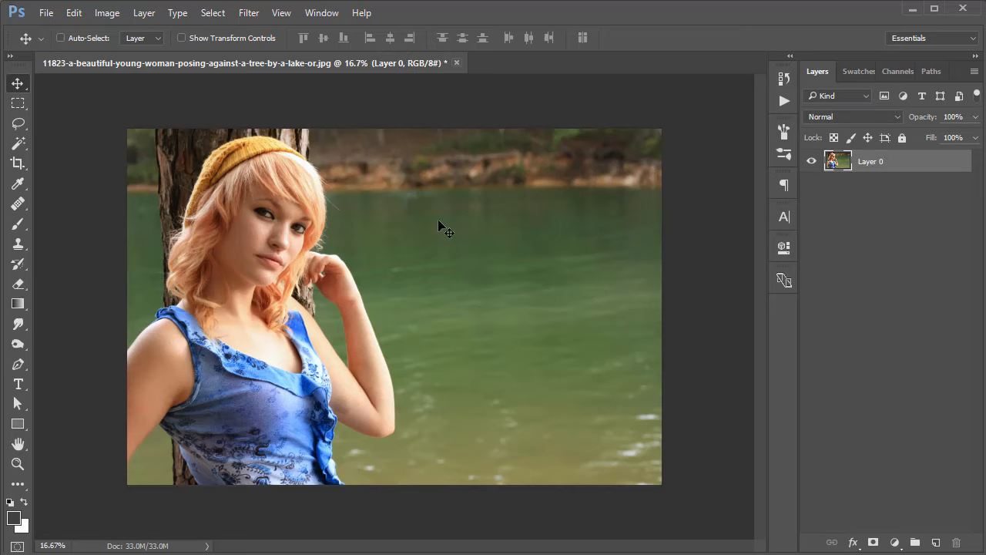
pyautogui.moveTo(283, 274); pyautogui.dragTo(340, 283)
pyautogui.hotkey('ctrl', 'z')
# Place the 17617-atlanta-at-night-or.jpg stock image into the portrait document and scale it up to fill the whole canvas.
pyautogui.hotkey('alt', 'Tab')
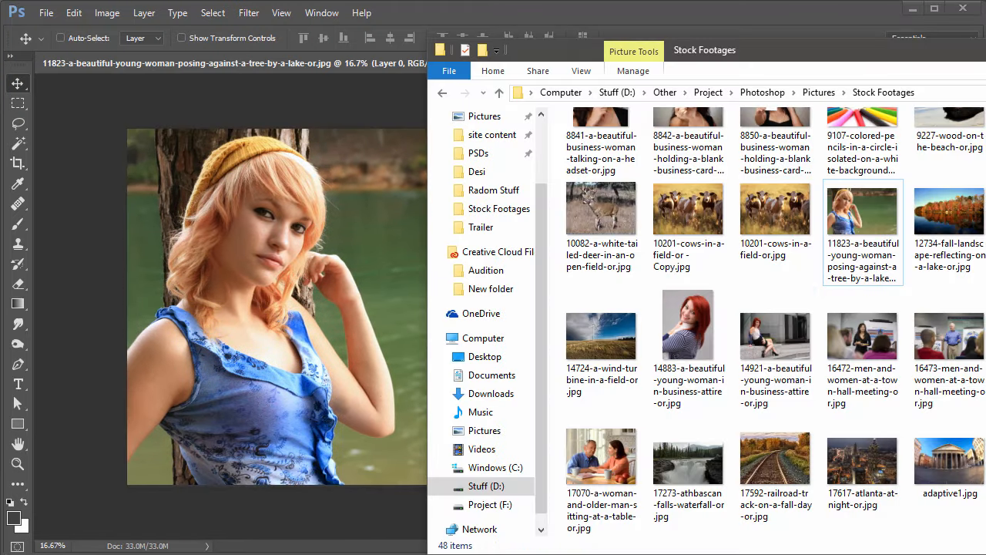
pyautogui.moveTo(848, 497); pyautogui.dragTo(322, 298)
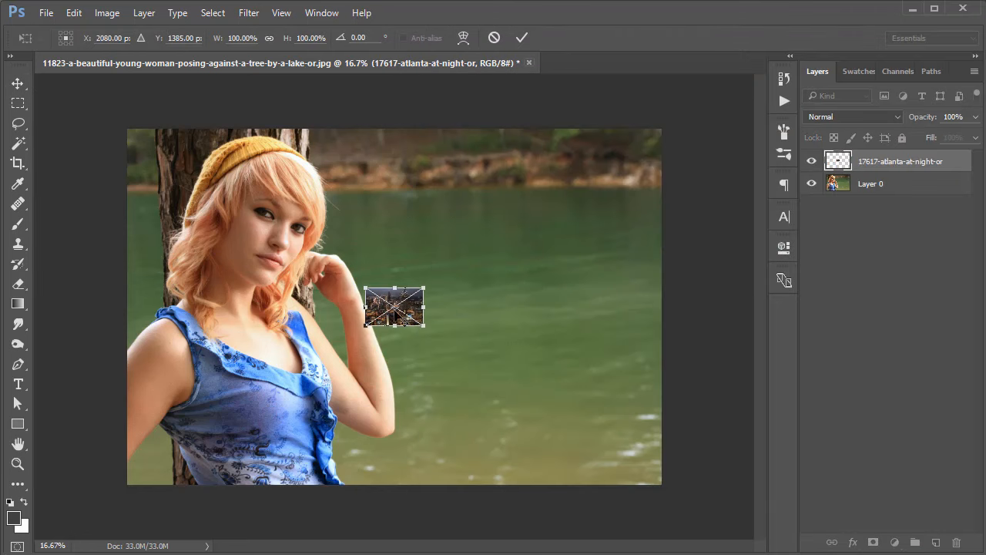
pyautogui.moveTo(427, 286); pyautogui.dragTo(663, 127)
pyautogui.click(521, 37)
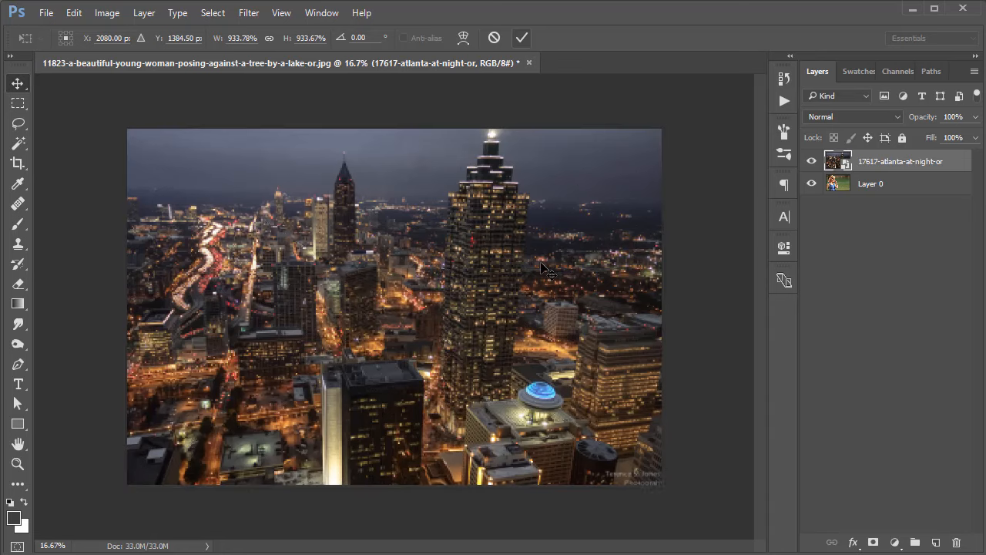
pyautogui.moveTo(360, 302)
pyautogui.mouseDown()
pyautogui.moveTo(462, 293)
pyautogui.moveTo(376, 294)
pyautogui.mouseUp()
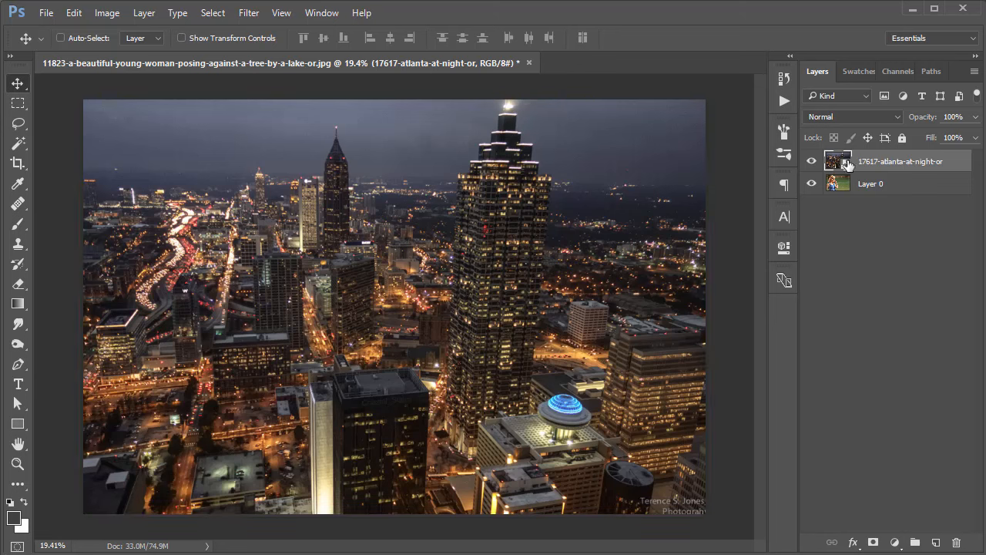
# Rename the placed city skyline layer to BG and rasterize it.
pyautogui.doubleClick(875, 162)
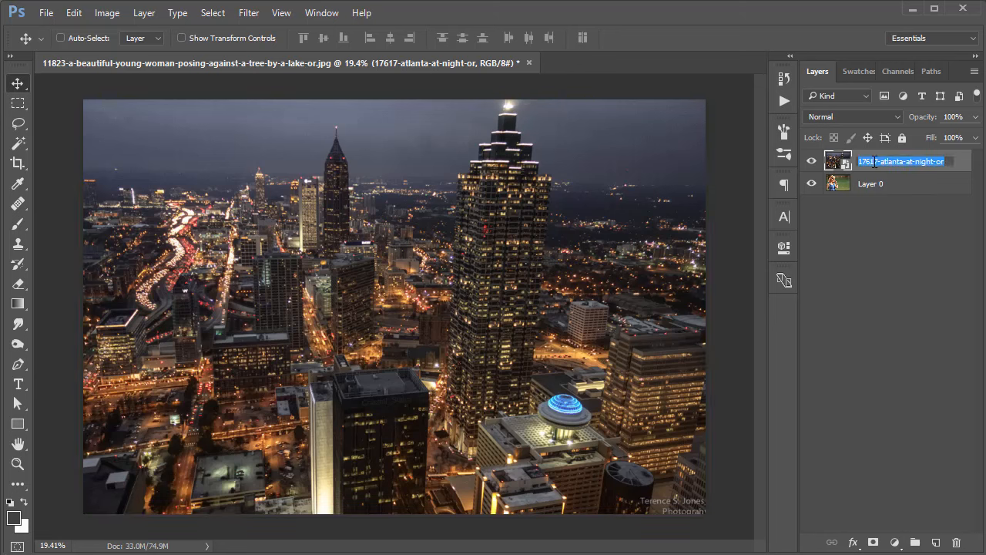
pyautogui.write('BG')
pyautogui.press('Return')
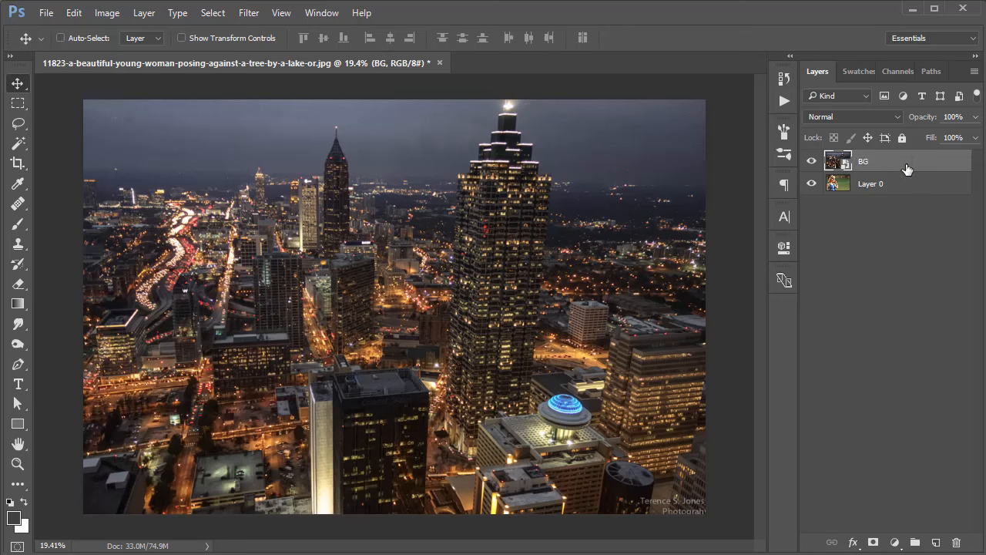
pyautogui.rightClick(907, 168)
pyautogui.click(728, 369)
# Move the BG layer below Layer 0 and hide it.
pyautogui.moveTo(887, 169)
pyautogui.mouseDown()
pyautogui.moveTo(886, 260)
pyautogui.moveTo(876, 185)
pyautogui.mouseUp()
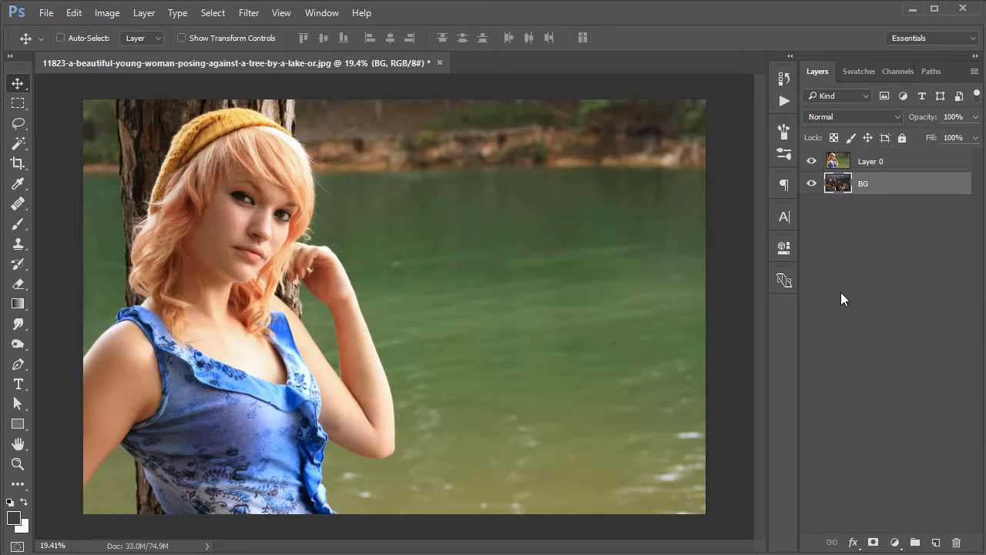
pyautogui.click(812, 184)
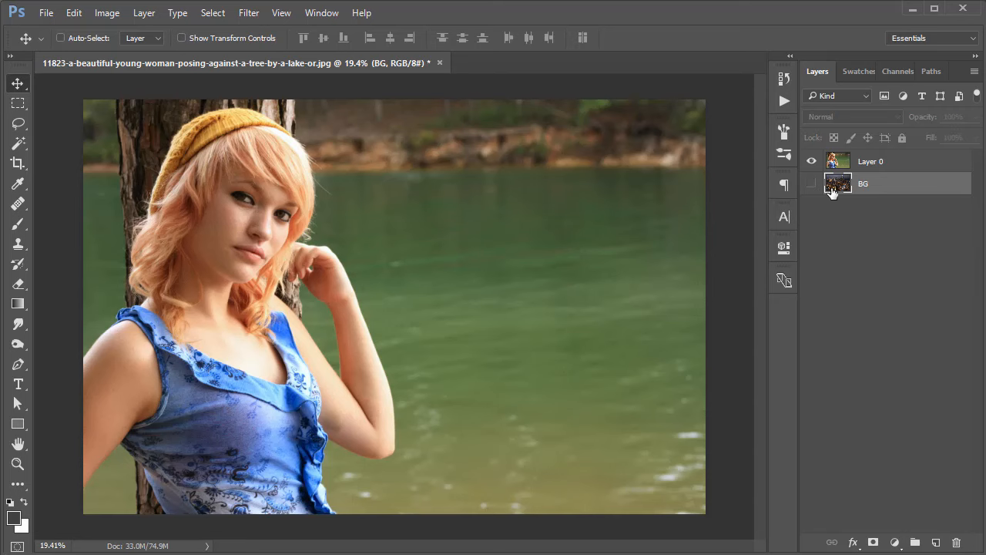
# Activate the Lasso tool and make Layer 0 the active layer.
pyautogui.keyDown('ctrl'); pyautogui.click(255, 223); pyautogui.keyUp('ctrl')
pyautogui.moveTo(199, 156); pyautogui.dragTo(263, 215)
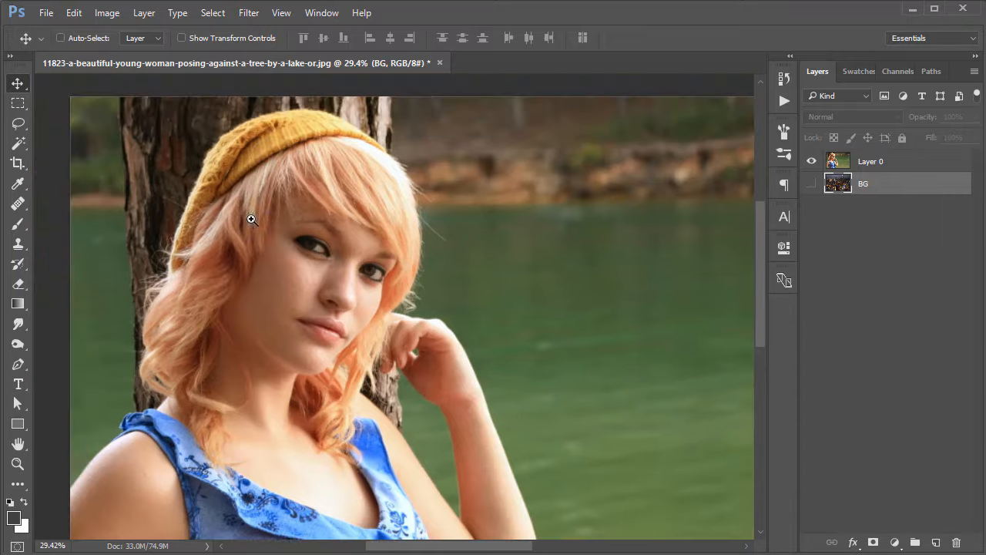
pyautogui.keyDown('ctrl'); pyautogui.click(252, 218); pyautogui.keyUp('ctrl')
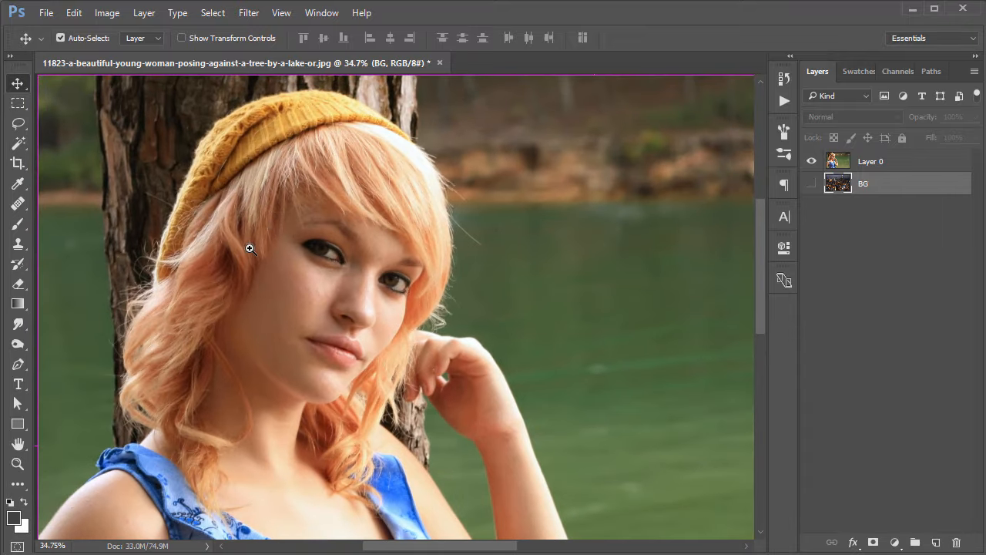
pyautogui.keyDown('ctrl'); pyautogui.click(251, 239); pyautogui.keyUp('ctrl')
pyautogui.moveTo(282, 166); pyautogui.dragTo(326, 224)
pyautogui.moveTo(377, 262); pyautogui.dragTo(365, 264)
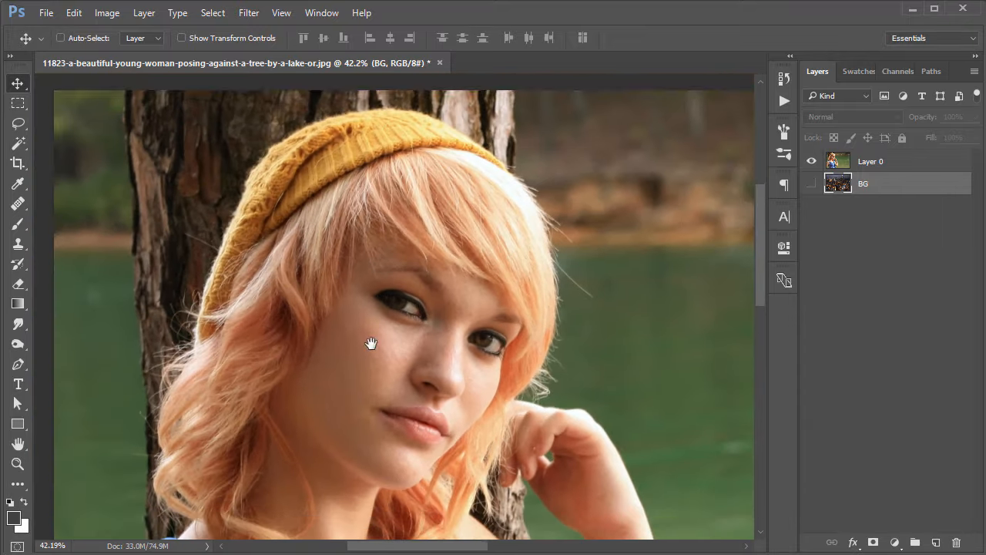
pyautogui.moveTo(368, 341); pyautogui.dragTo(373, 278)
pyautogui.press('l')
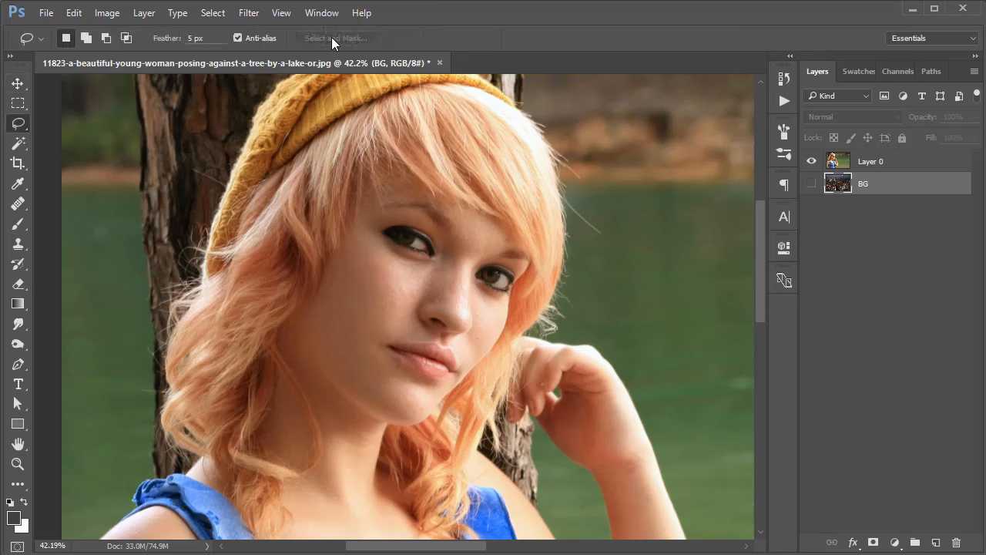
pyautogui.click(823, 168)
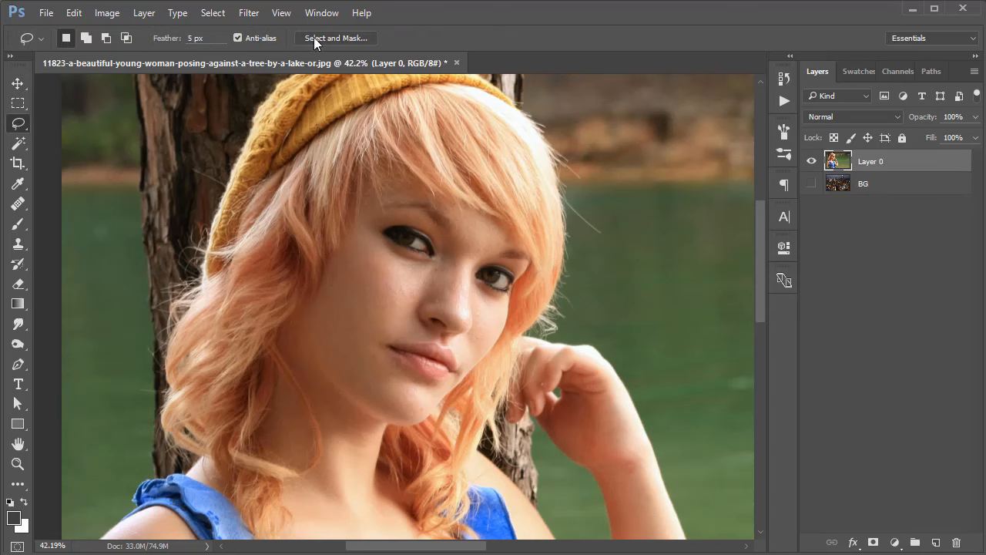
# Select the yellow hat and the upper part of the woman's hair on Layer 0 with the Quick Selection tool.
pyautogui.moveTo(353, 165); pyautogui.dragTo(363, 208)
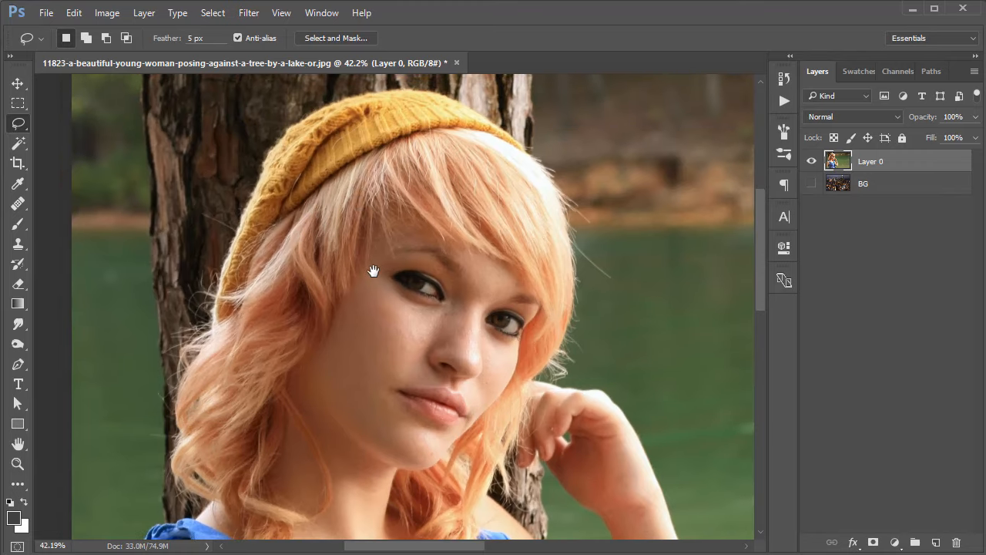
pyautogui.click(18, 144)
pyautogui.click(78, 147)
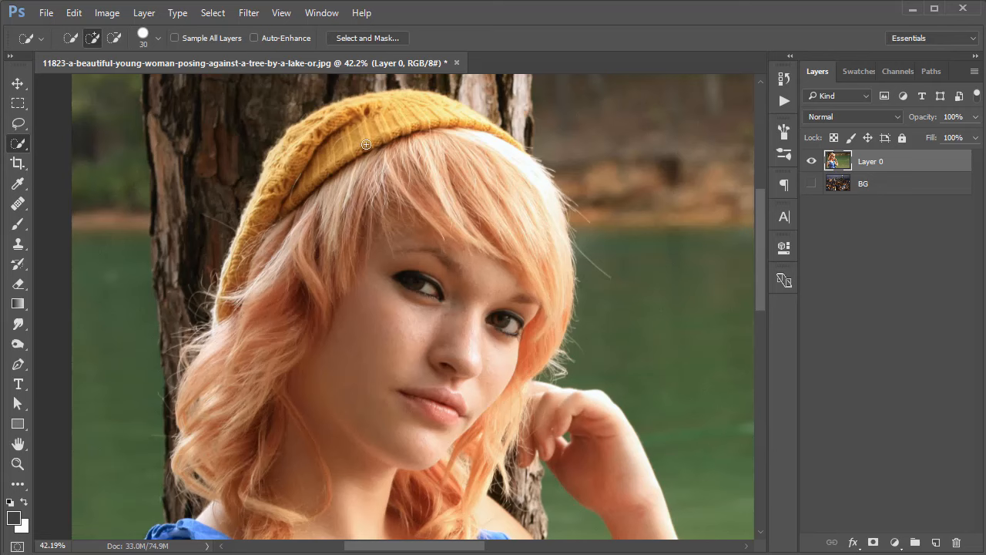
pyautogui.moveTo(370, 140)
pyautogui.mouseDown()
pyautogui.moveTo(411, 149)
pyautogui.moveTo(503, 231)
pyautogui.moveTo(449, 124)
pyautogui.moveTo(501, 155)
pyautogui.moveTo(511, 173)
pyautogui.moveTo(415, 175)
pyautogui.moveTo(372, 156)
pyautogui.moveTo(318, 190)
pyautogui.moveTo(295, 281)
pyautogui.moveTo(308, 212)
pyautogui.mouseUp()
# Subtract the stray patch of tree trunk above the hat from the selection.
pyautogui.scroll(2, 399, 214)
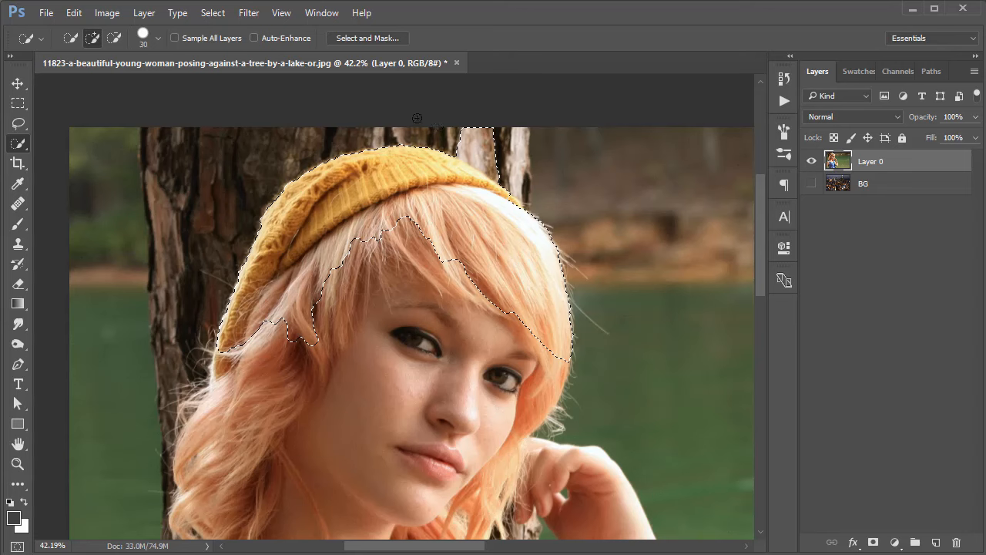
pyautogui.press('alt')
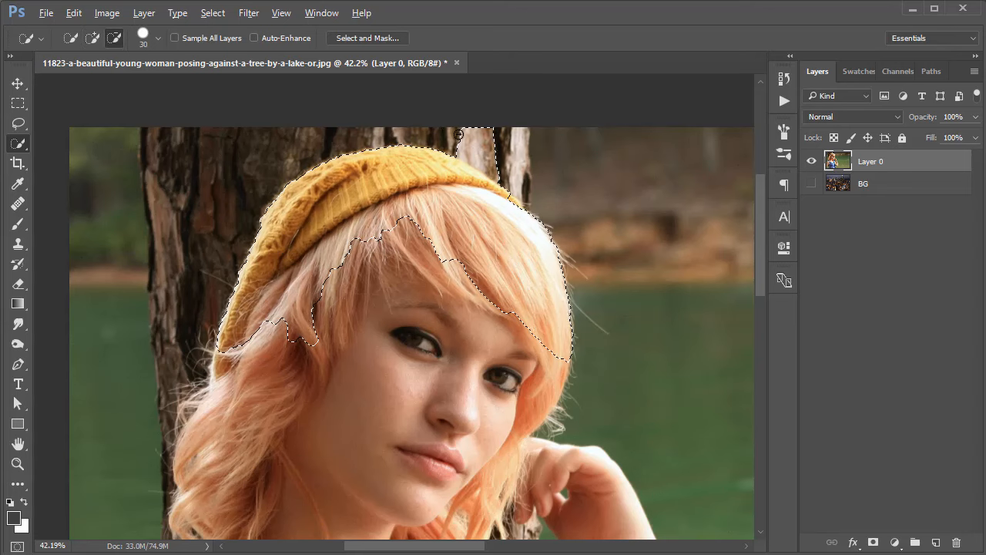
pyautogui.moveTo(459, 134); pyautogui.dragTo(493, 149)
# Extend the selection over the woman's face, the hair beside it and her raised hand.
pyautogui.press('space')
pyautogui.moveTo(399, 299)
pyautogui.mouseDown()
pyautogui.moveTo(439, 183)
pyautogui.moveTo(452, 224)
pyautogui.moveTo(424, 300)
pyautogui.moveTo(372, 357)
pyautogui.mouseUp()
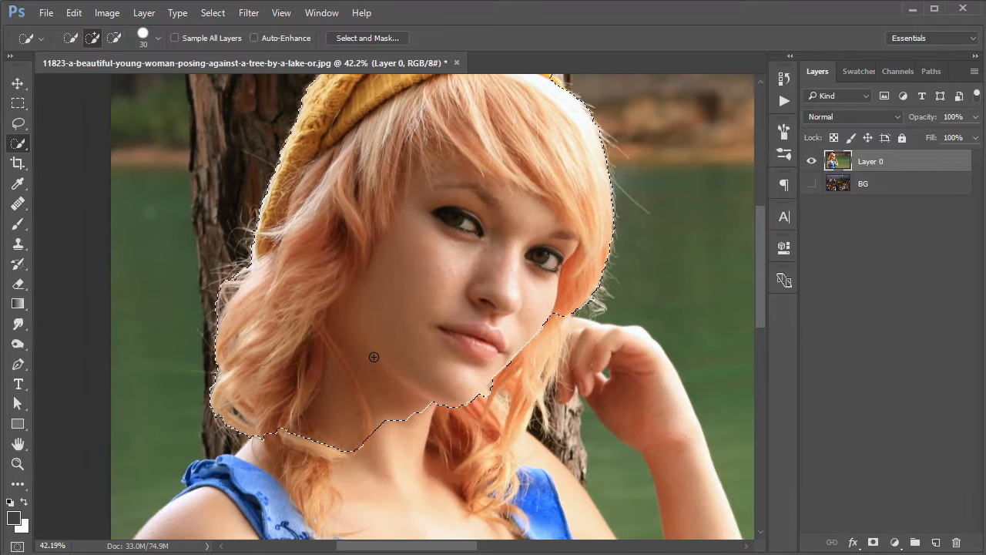
pyautogui.press('space')
pyautogui.moveTo(390, 301)
pyautogui.mouseDown()
pyautogui.moveTo(425, 142)
pyautogui.moveTo(394, 300)
pyautogui.moveTo(429, 253)
pyautogui.mouseUp()
pyautogui.press('space')
pyautogui.press('space')
pyautogui.moveTo(579, 227)
pyautogui.mouseDown()
pyautogui.moveTo(598, 270)
pyautogui.moveTo(655, 283)
pyautogui.moveTo(679, 325)
pyautogui.moveTo(673, 380)
pyautogui.mouseUp()
# Add the neck, chest, dress ruffle, and the shoulder and arm at the image's edge to the selection.
pyautogui.press('space')
pyautogui.moveTo(586, 404); pyautogui.dragTo(528, 292)
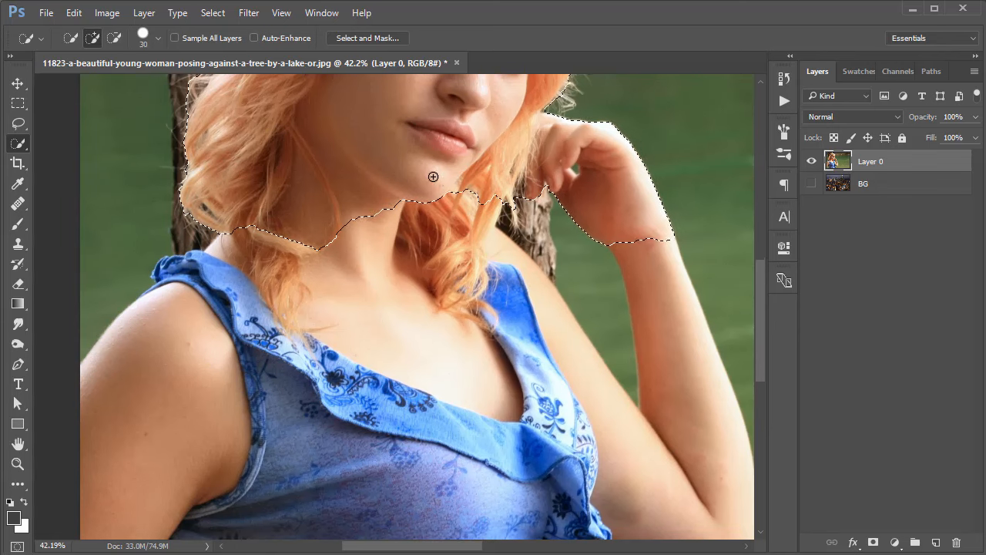
pyautogui.moveTo(303, 258)
pyautogui.mouseDown()
pyautogui.moveTo(279, 330)
pyautogui.moveTo(315, 247)
pyautogui.mouseUp()
pyautogui.press('space')
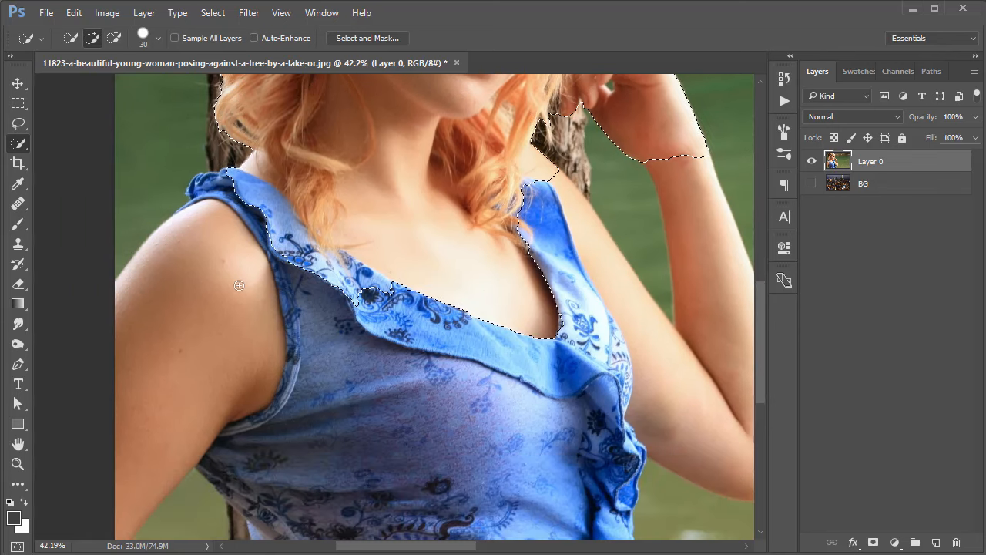
pyautogui.moveTo(185, 273); pyautogui.dragTo(146, 367)
pyautogui.press('space')
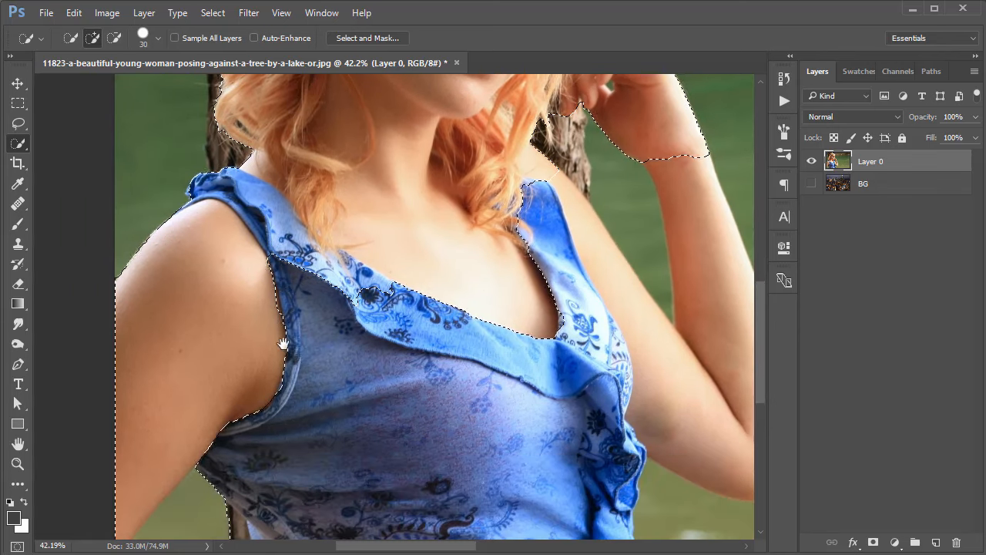
# Add the raised arm from wrist to elbow and the adjoining upper arm to the selection.
pyautogui.moveTo(282, 343); pyautogui.dragTo(228, 393)
pyautogui.moveTo(471, 227)
pyautogui.mouseDown()
pyautogui.moveTo(511, 254)
pyautogui.moveTo(568, 371)
pyautogui.moveTo(551, 298)
pyautogui.moveTo(605, 354)
pyautogui.moveTo(588, 279)
pyautogui.moveTo(566, 274)
pyautogui.mouseUp()
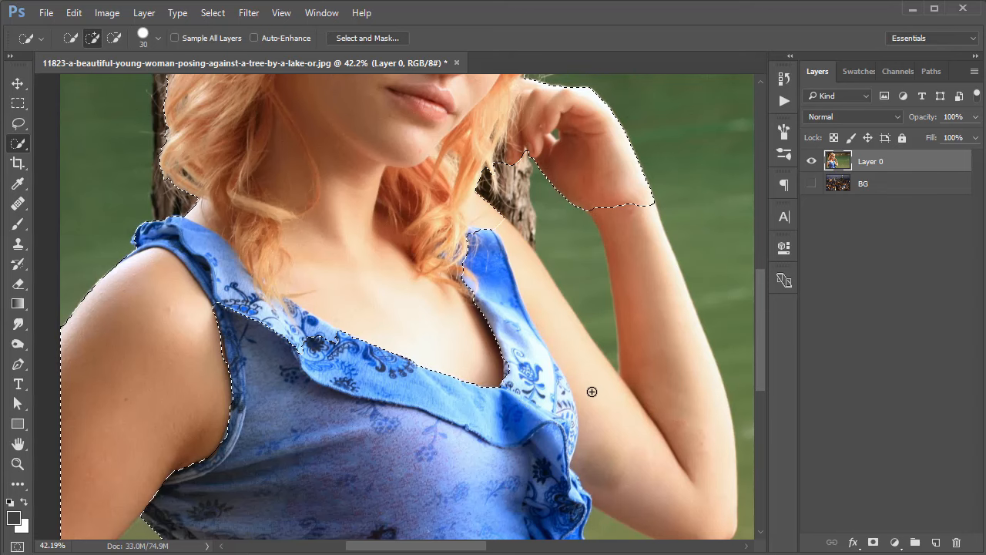
pyautogui.moveTo(636, 447); pyautogui.dragTo(612, 436)
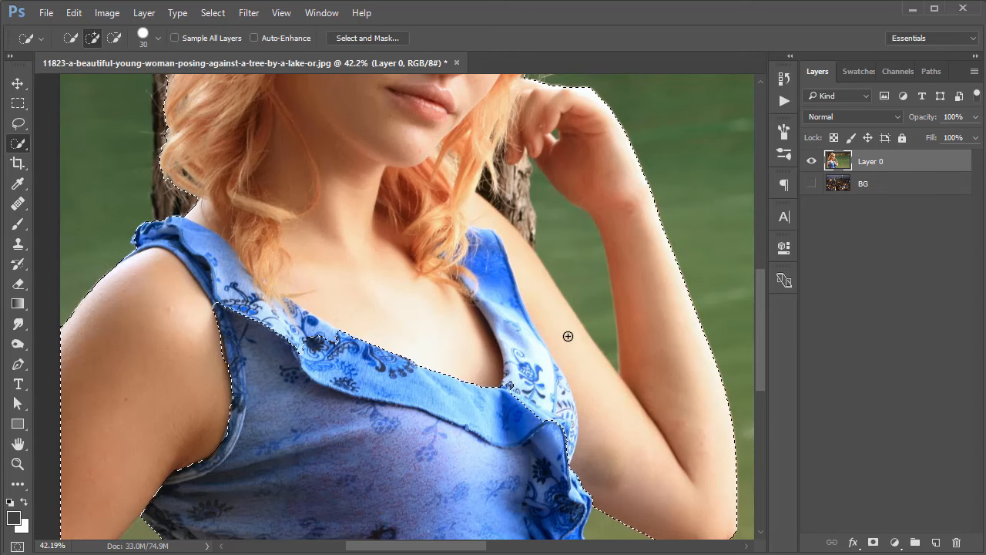
# Subtract the lake water and tree trunk visible between the hair, upper arm and raised forearm from the selection.
pyautogui.moveTo(549, 275); pyautogui.dragTo(587, 290)
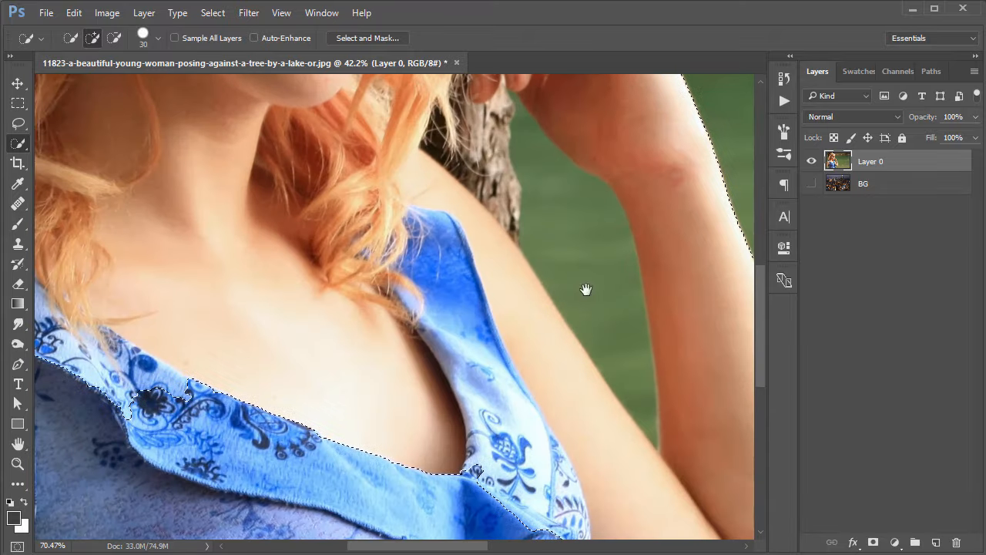
pyautogui.keyDown('alt'); pyautogui.click(568, 228); pyautogui.keyUp('alt')
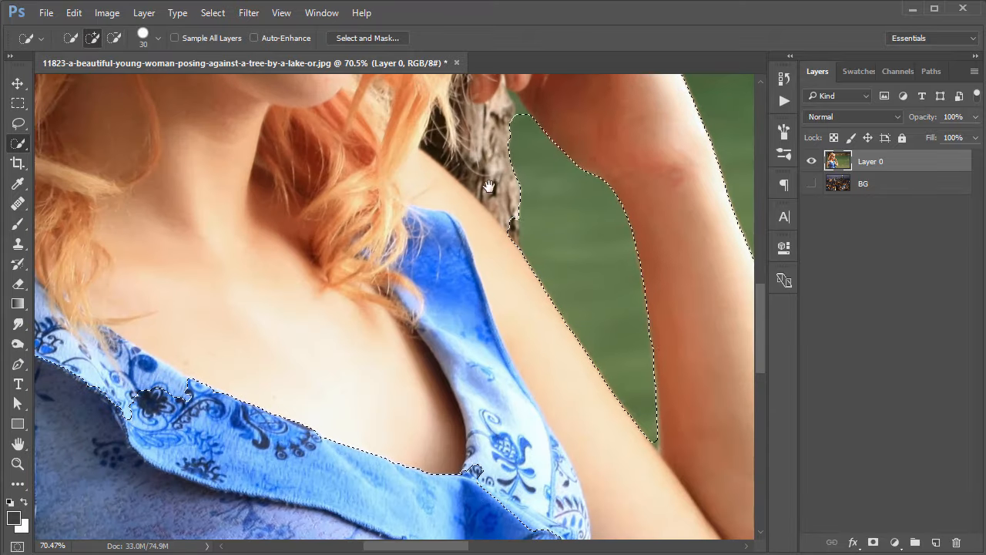
pyautogui.moveTo(489, 190); pyautogui.dragTo(491, 258)
pyautogui.keyDown('alt'); pyautogui.click(508, 229); pyautogui.keyUp('alt')
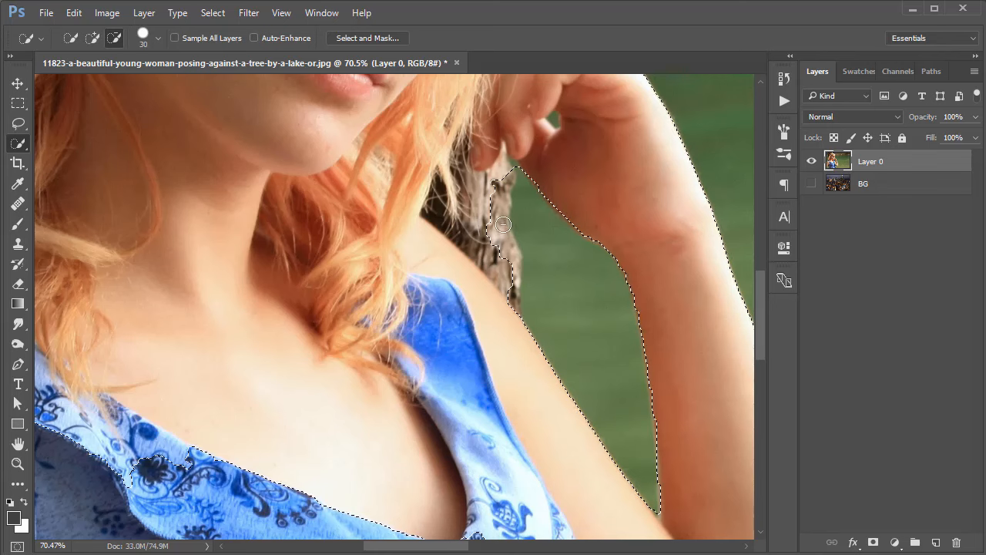
pyautogui.keyDown('alt'); pyautogui.click(504, 181); pyautogui.keyUp('alt')
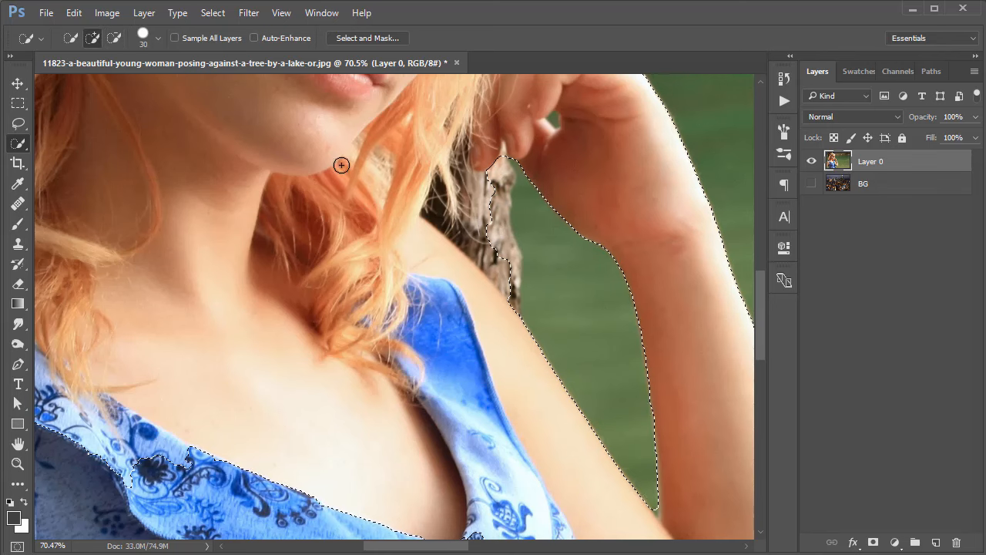
pyautogui.click(18, 123)
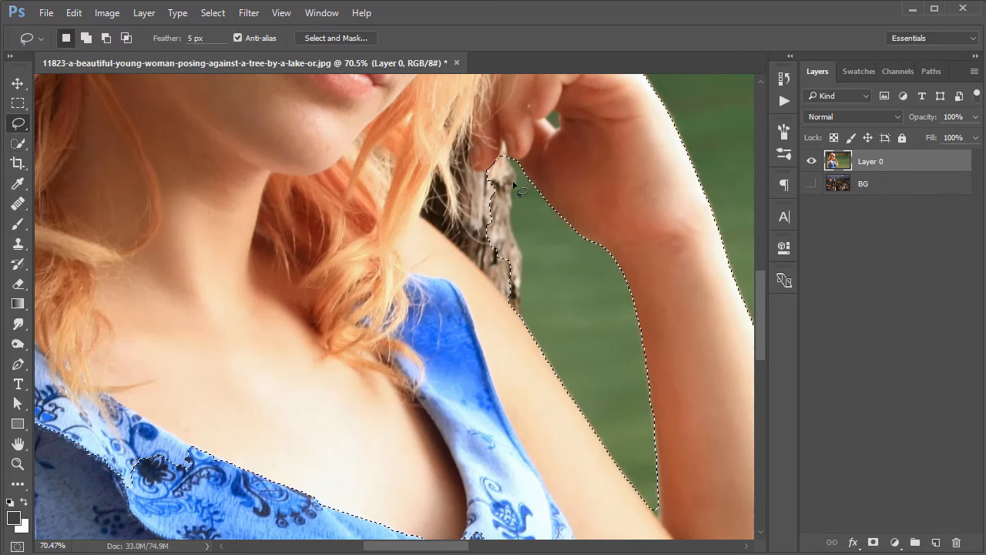
pyautogui.click(107, 37)
# Add the body of the blue dress and the lower end of its ruffle to the selection.
pyautogui.press('alt')
pyautogui.scroll(-5, 562, 339)
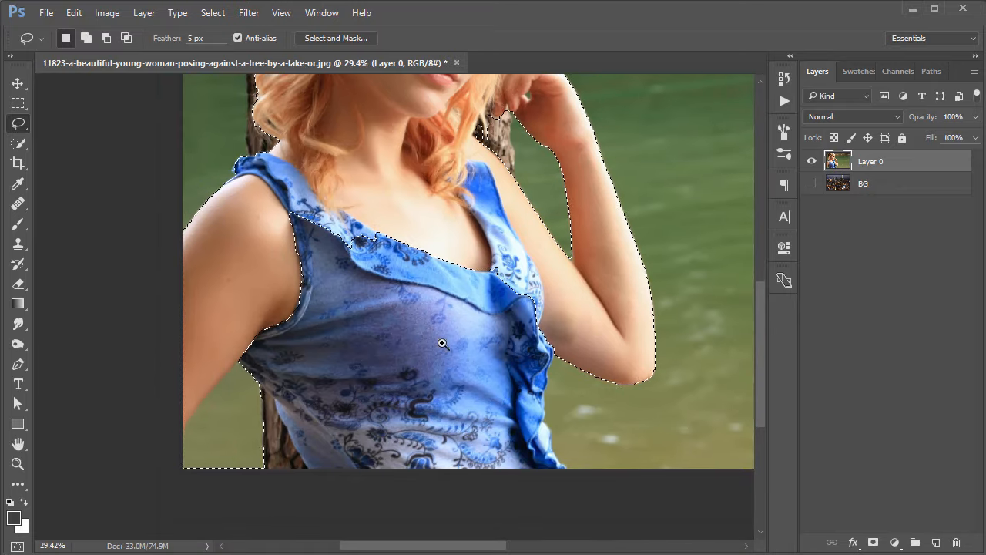
pyautogui.scroll(4, 493, 347)
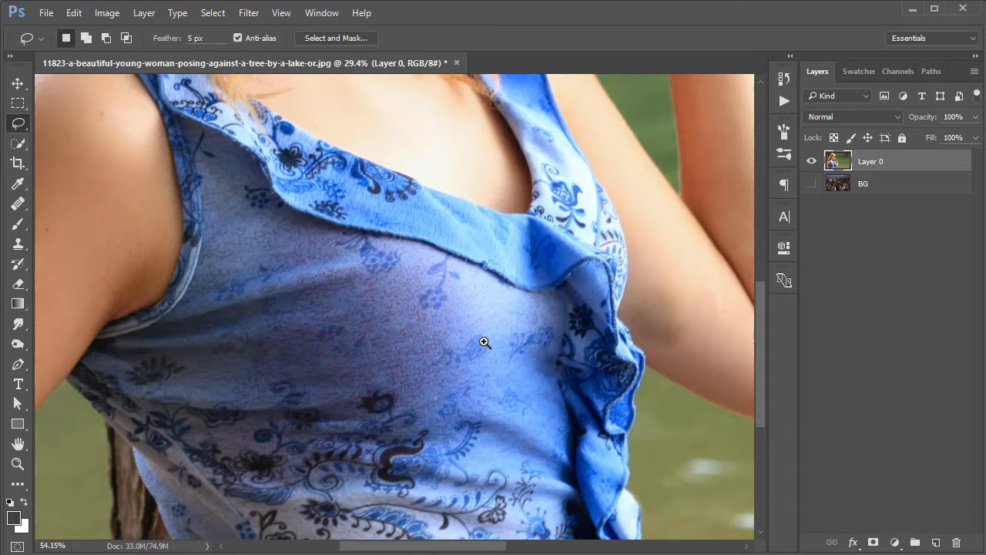
pyautogui.moveTo(484, 342); pyautogui.dragTo(469, 343)
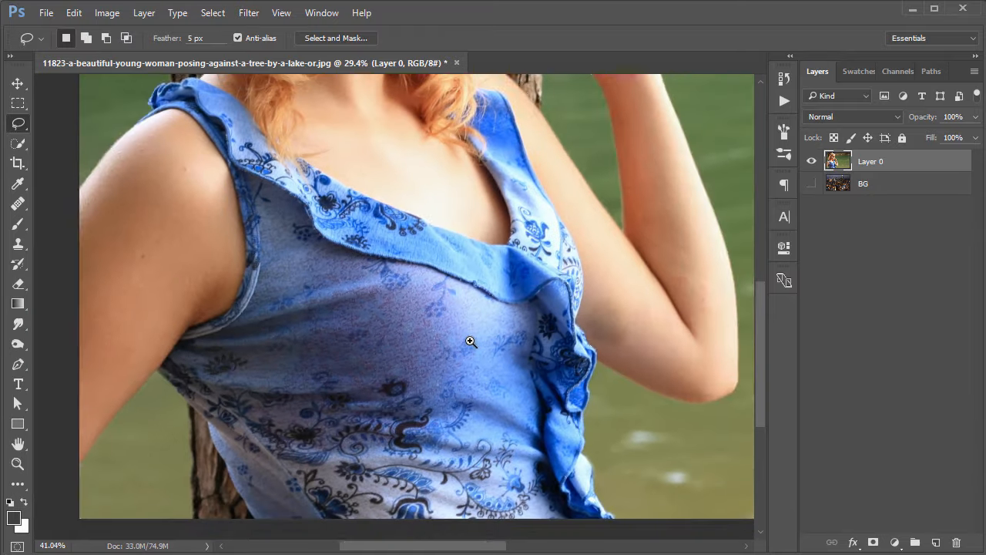
pyautogui.moveTo(189, 268); pyautogui.dragTo(203, 220)
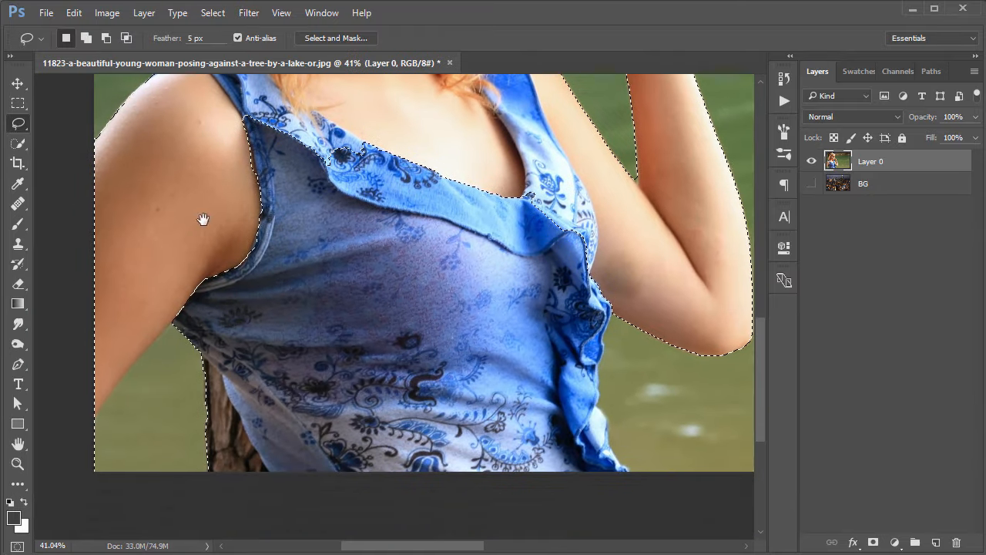
pyautogui.click(18, 143)
pyautogui.moveTo(369, 216)
pyautogui.mouseDown()
pyautogui.moveTo(440, 293)
pyautogui.moveTo(475, 350)
pyautogui.moveTo(477, 375)
pyautogui.mouseUp()
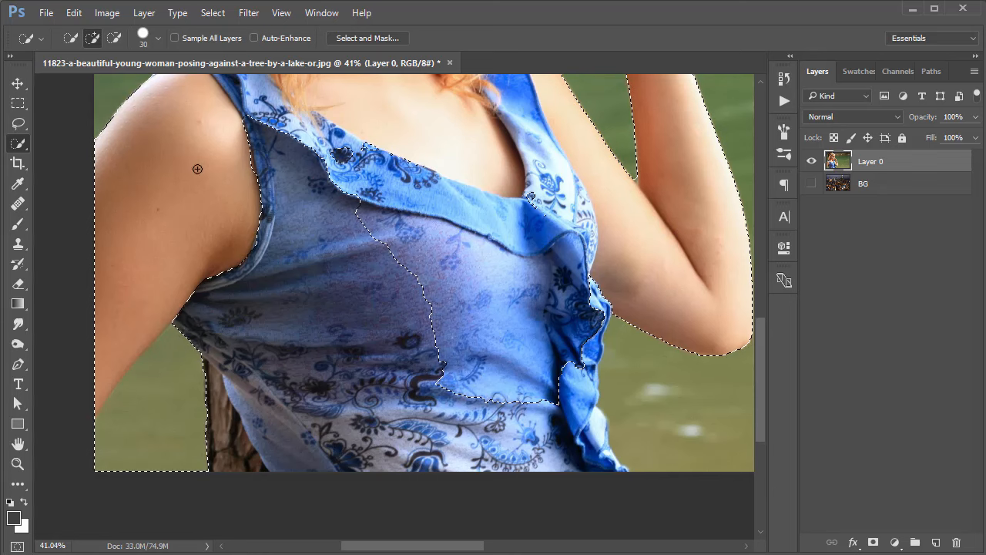
pyautogui.moveTo(197, 168)
pyautogui.mouseDown()
pyautogui.moveTo(262, 212)
pyautogui.moveTo(299, 255)
pyautogui.mouseUp()
pyautogui.moveTo(517, 391)
pyautogui.mouseDown()
pyautogui.moveTo(573, 382)
pyautogui.moveTo(580, 412)
pyautogui.moveTo(635, 418)
pyautogui.moveTo(441, 254)
pyautogui.mouseUp()
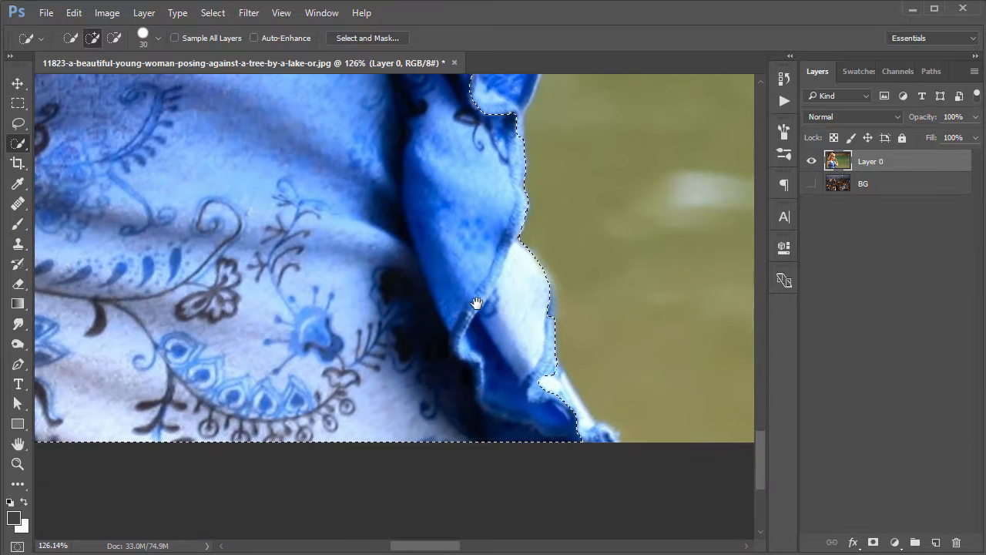
pyautogui.moveTo(548, 333); pyautogui.dragTo(505, 329)
# Subtract the patch of lake and tree trunk between the lowered arm and the dress's waist from the selection.
pyautogui.moveTo(327, 270)
pyautogui.mouseDown()
pyautogui.moveTo(575, 328)
pyautogui.moveTo(696, 339)
pyautogui.mouseUp()
pyautogui.moveTo(230, 324); pyautogui.dragTo(412, 323)
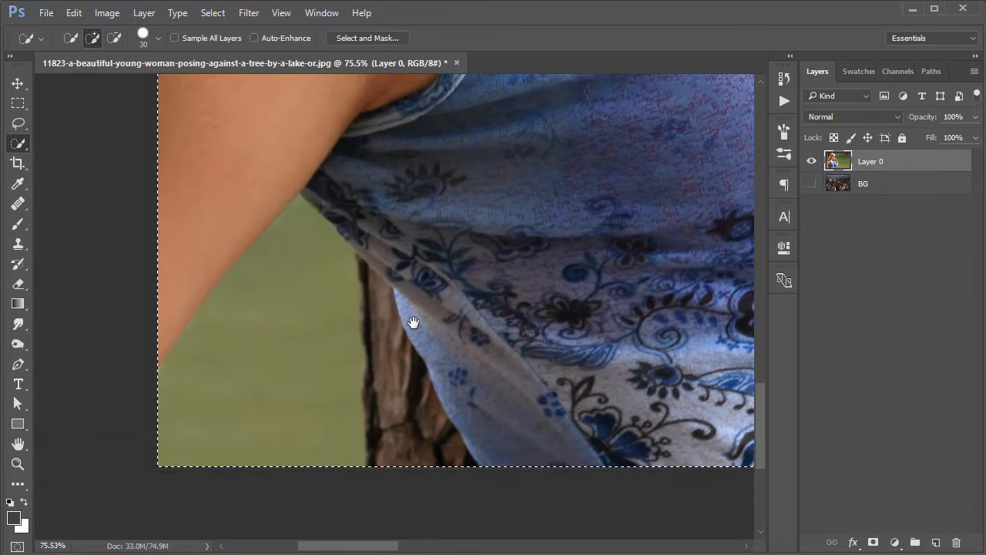
pyautogui.moveTo(278, 404)
pyautogui.mouseDown()
pyautogui.moveTo(288, 370)
pyautogui.moveTo(326, 414)
pyautogui.moveTo(346, 290)
pyautogui.moveTo(374, 340)
pyautogui.mouseUp()
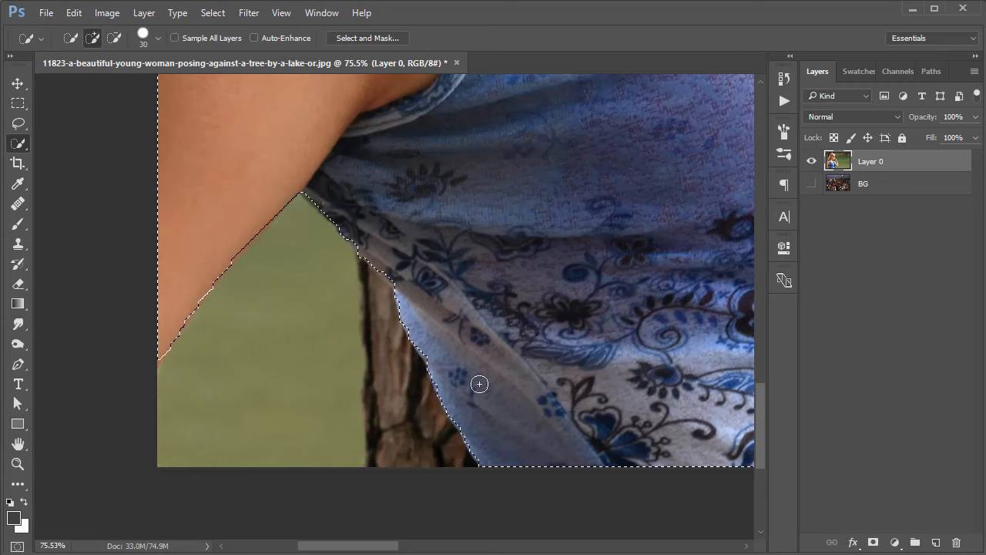
# Check the selection outline from dress to hat and turn it into a layer mask on Layer 0.
pyautogui.moveTo(559, 226); pyautogui.dragTo(503, 235)
pyautogui.moveTo(553, 254); pyautogui.dragTo(443, 496)
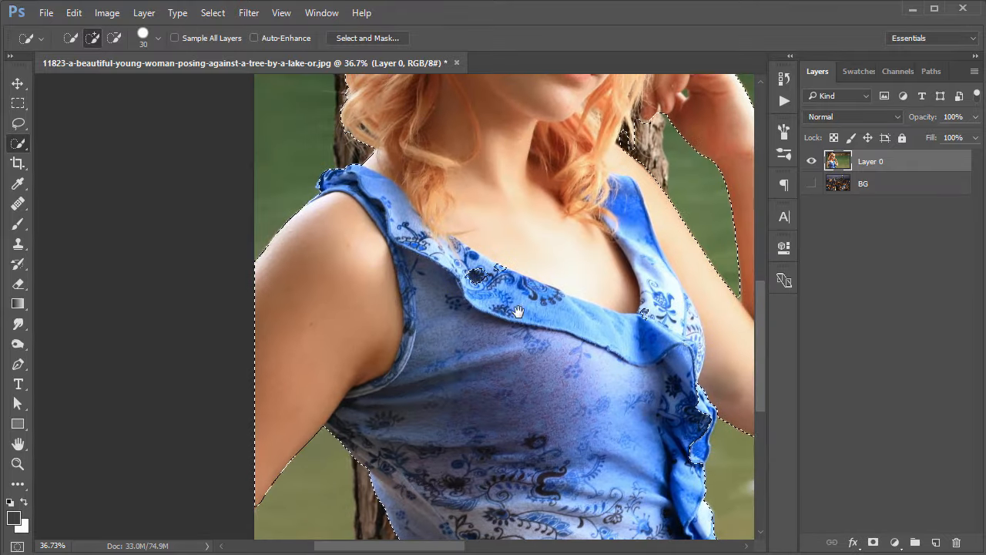
pyautogui.moveTo(528, 226); pyautogui.dragTo(443, 375)
pyautogui.moveTo(498, 218); pyautogui.dragTo(427, 291)
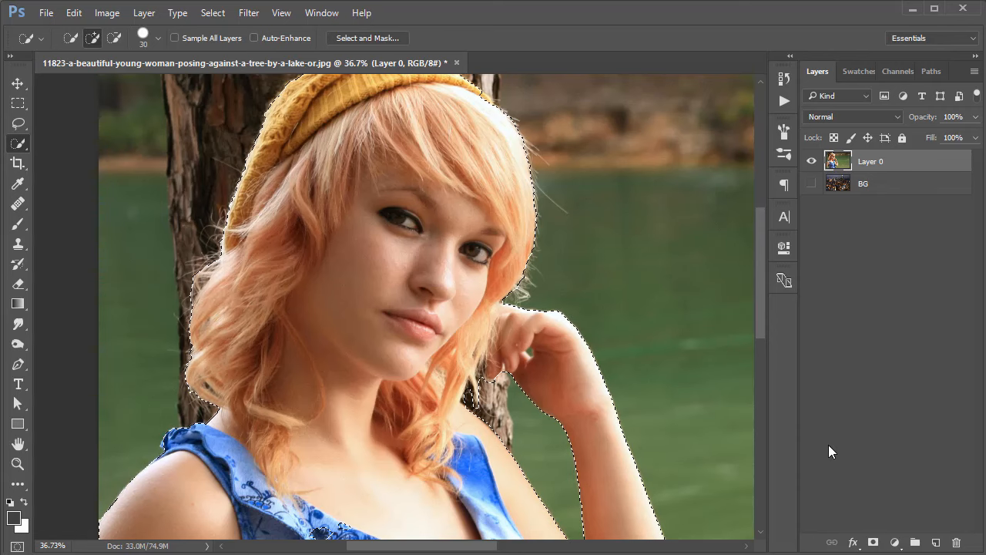
pyautogui.click(873, 544)
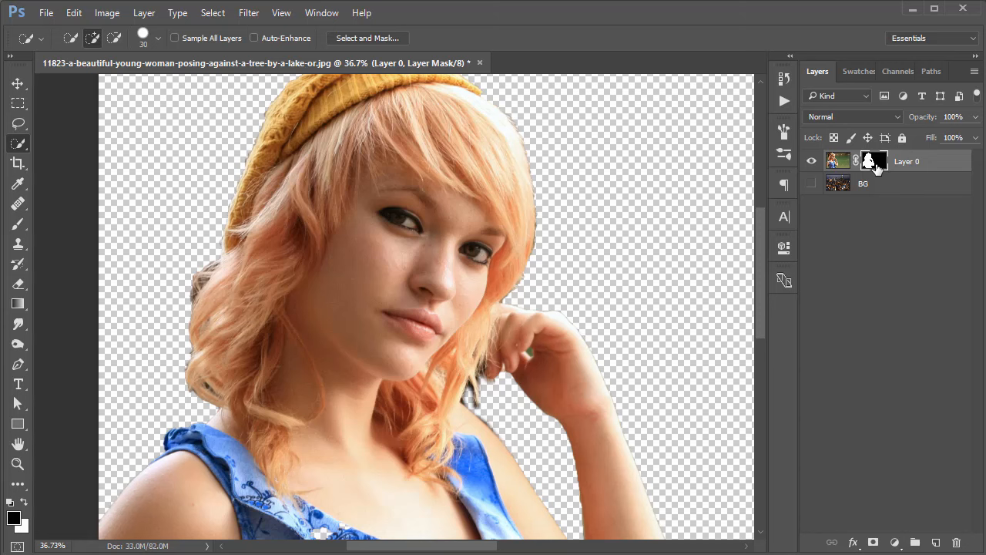
pyautogui.rightClick(877, 168)
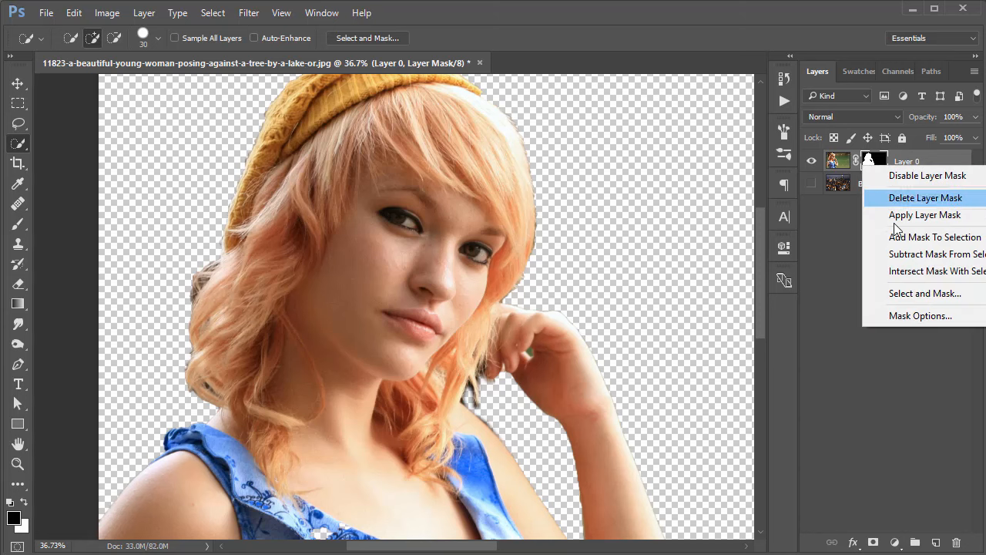
pyautogui.click(905, 293)
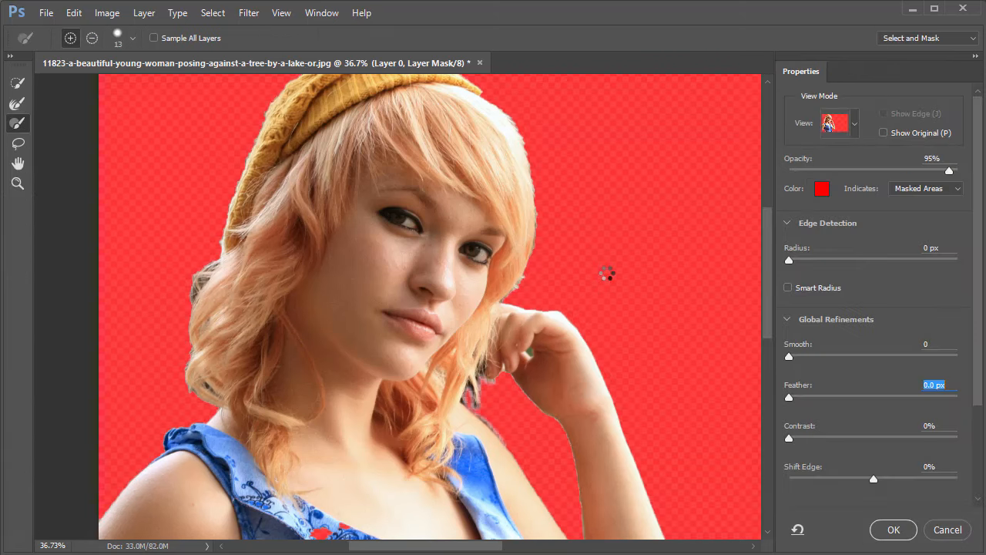
pyautogui.click(855, 125)
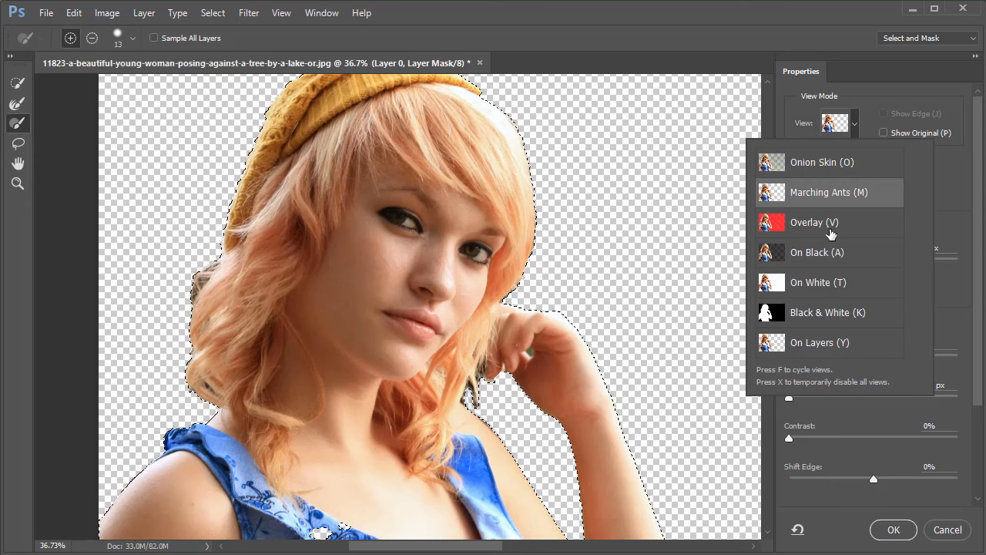
pyautogui.click(797, 223)
pyautogui.scroll(5, 538, 201)
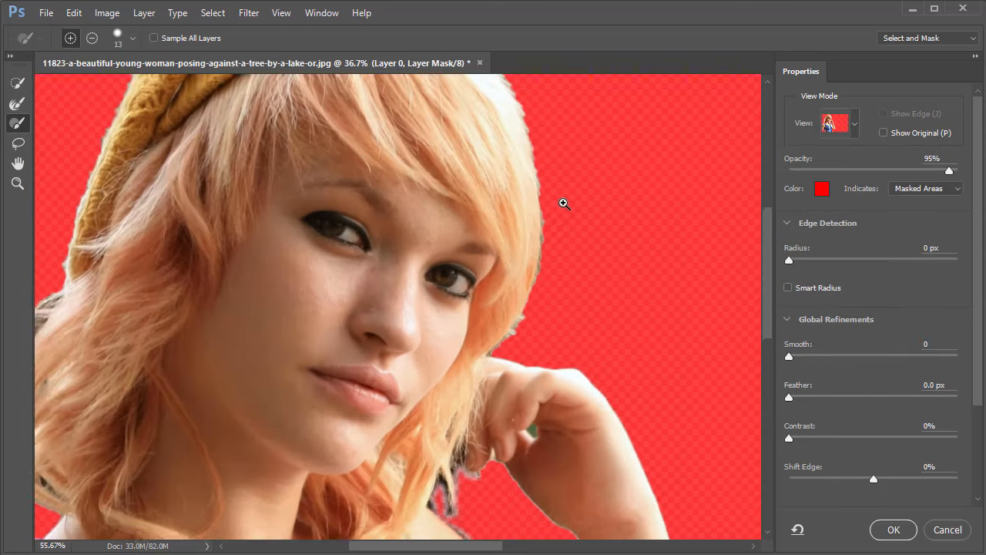
pyautogui.click(856, 125)
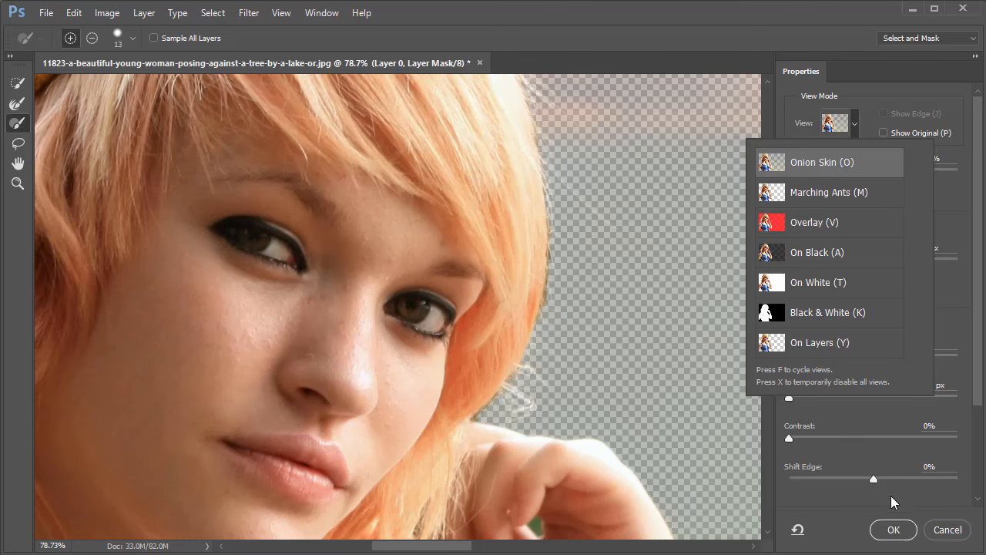
pyautogui.click(936, 532)
pyautogui.click(937, 532)
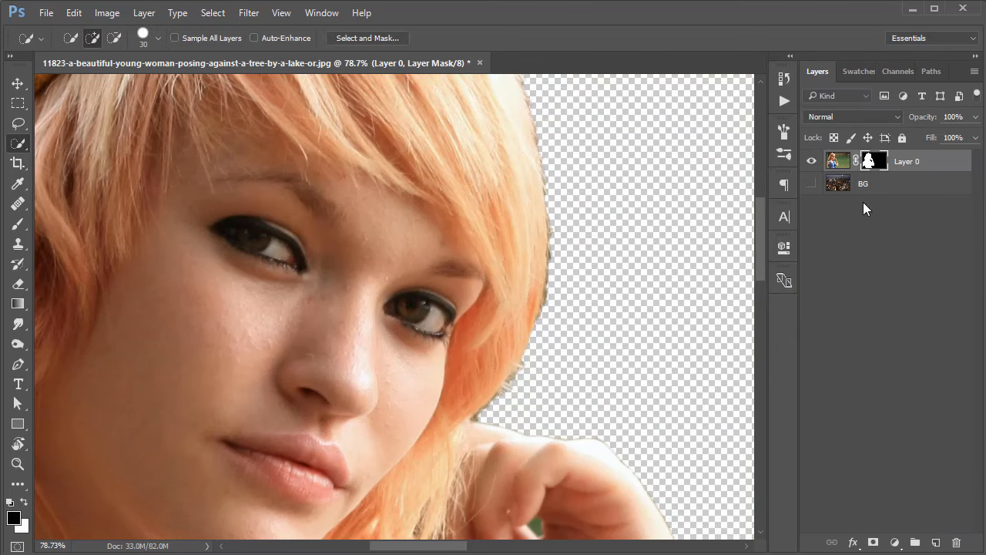
# Make the BG city layer visible and open Layer 0's mask in Select and Mask.
pyautogui.click(811, 185)
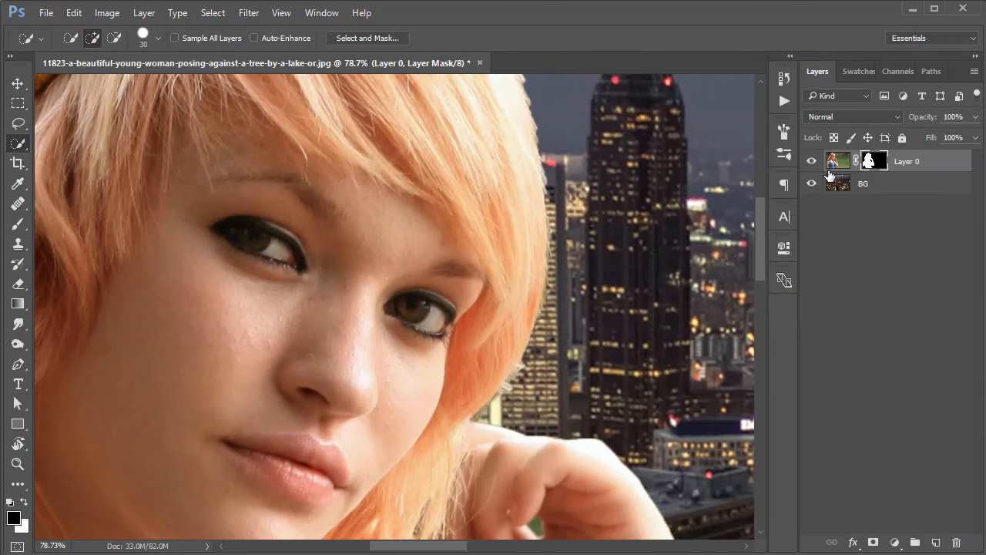
pyautogui.rightClick(875, 165)
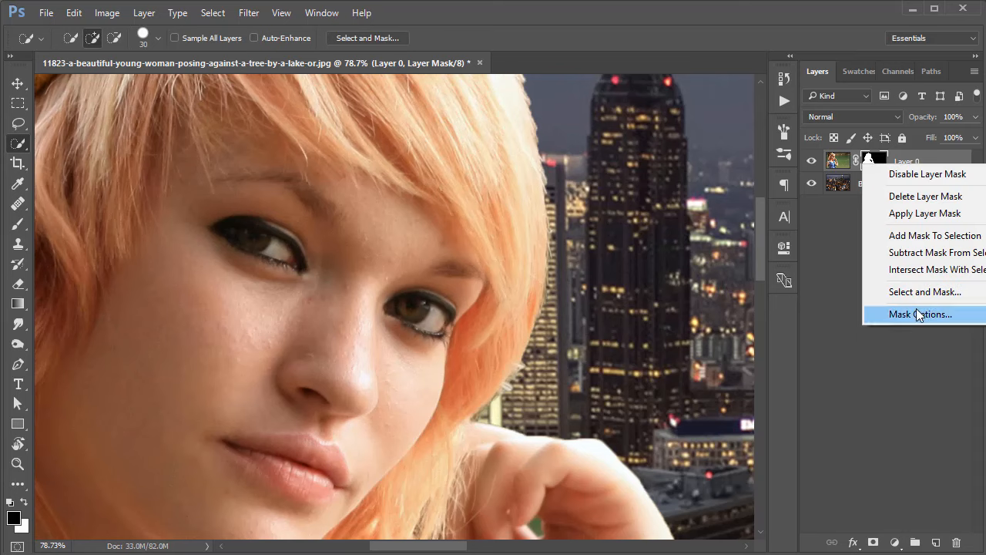
pyautogui.click(914, 296)
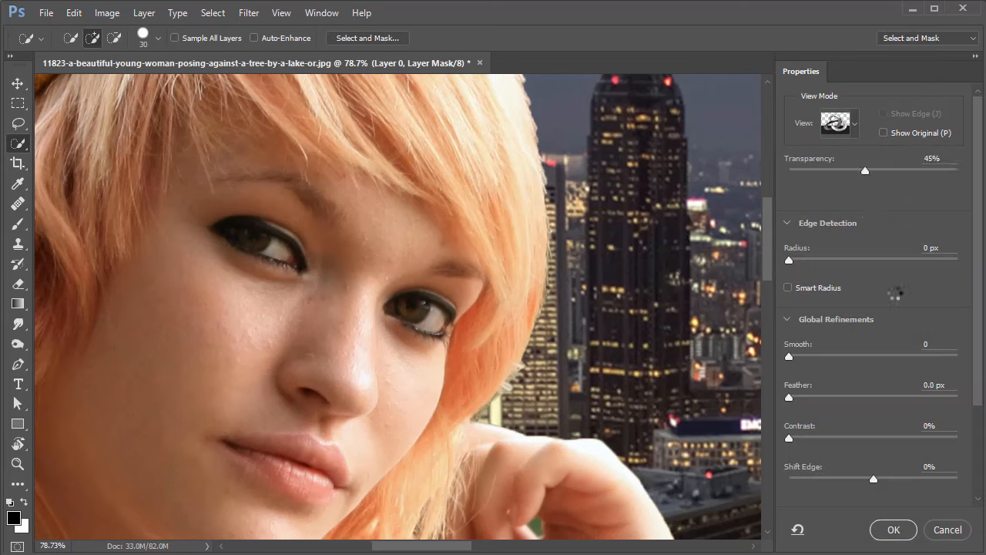
# Preview the cutout against the city in Onion Skin view at 100% transparency and inspect the hair edges.
pyautogui.click(856, 126)
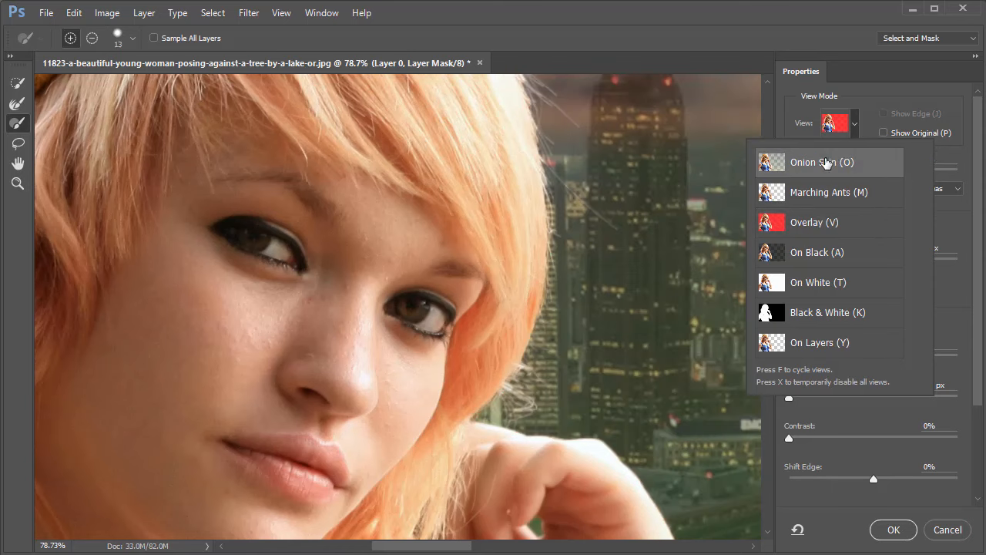
pyautogui.click(805, 162)
pyautogui.click(540, 199)
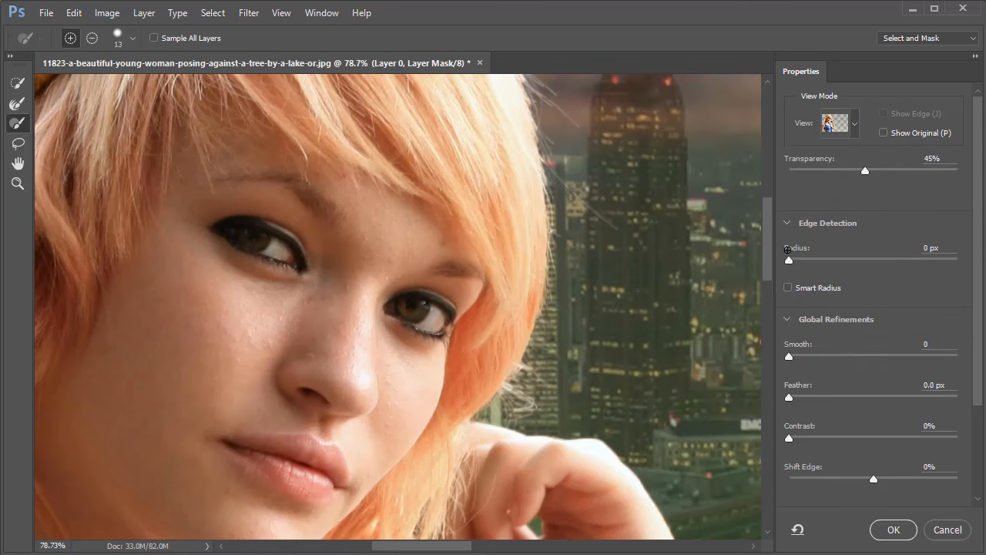
pyautogui.moveTo(888, 177); pyautogui.dragTo(961, 177)
pyautogui.moveTo(508, 189); pyautogui.dragTo(551, 367)
pyautogui.moveTo(584, 326); pyautogui.dragTo(664, 174)
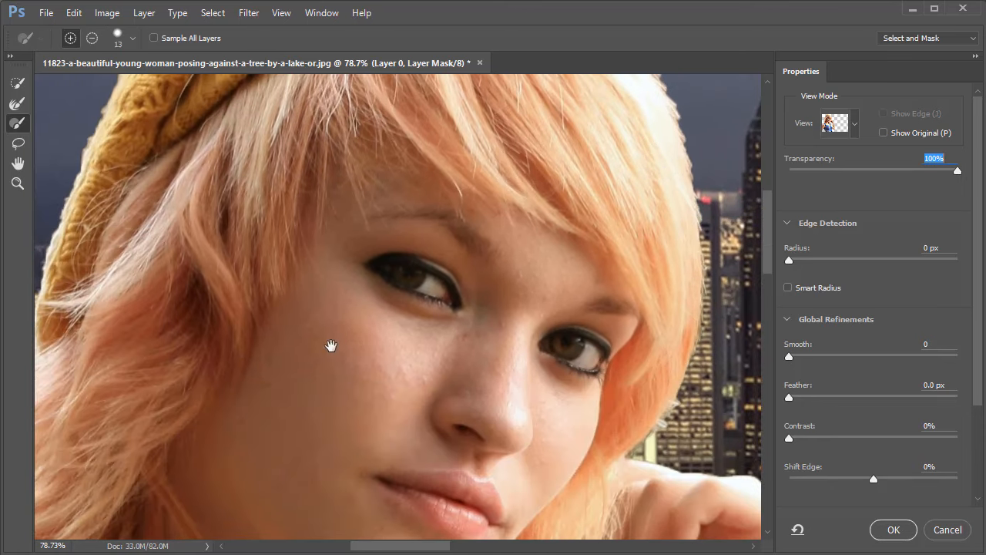
pyautogui.moveTo(332, 345); pyautogui.dragTo(325, 246)
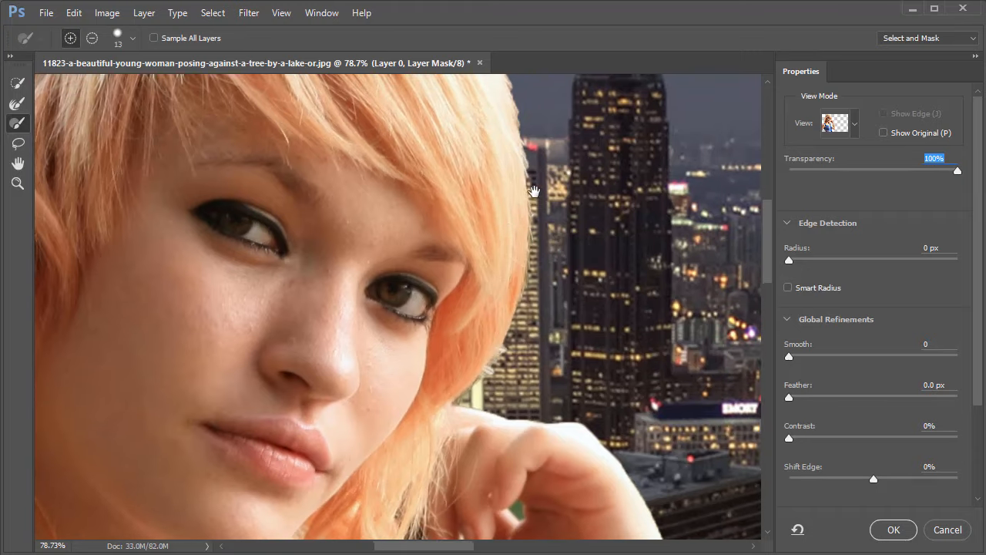
pyautogui.moveTo(488, 180); pyautogui.dragTo(547, 192)
pyautogui.moveTo(550, 228); pyautogui.dragTo(574, 233)
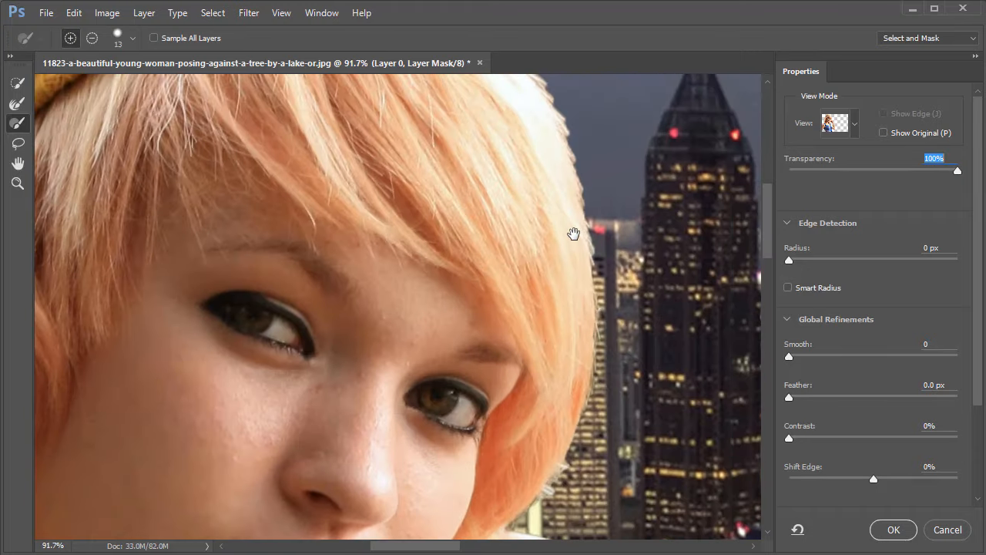
# Set the mask preview to Overlay view at 90% opacity, focused on the hair edge below the hat.
pyautogui.click(854, 123)
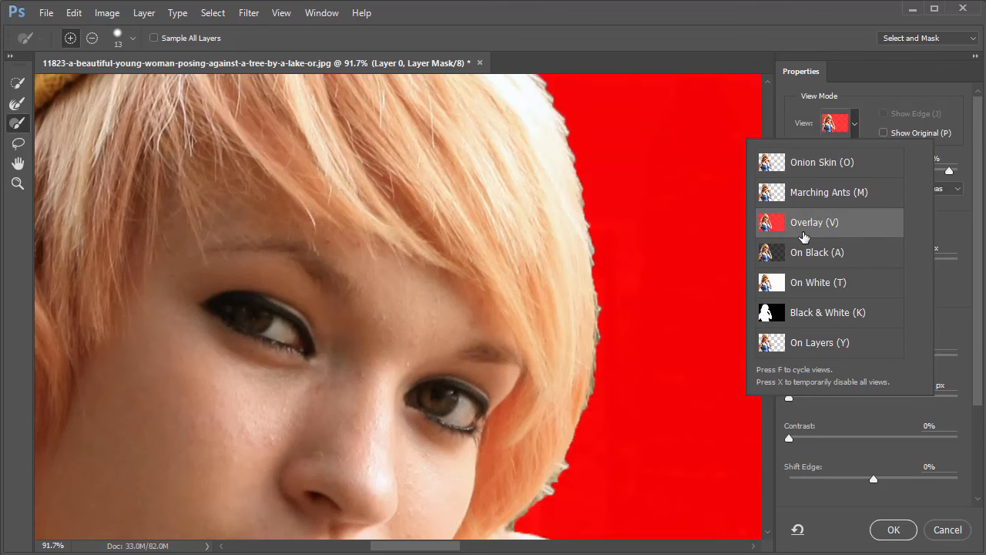
pyautogui.moveTo(541, 164); pyautogui.dragTo(570, 317)
pyautogui.moveTo(427, 219); pyautogui.dragTo(457, 199)
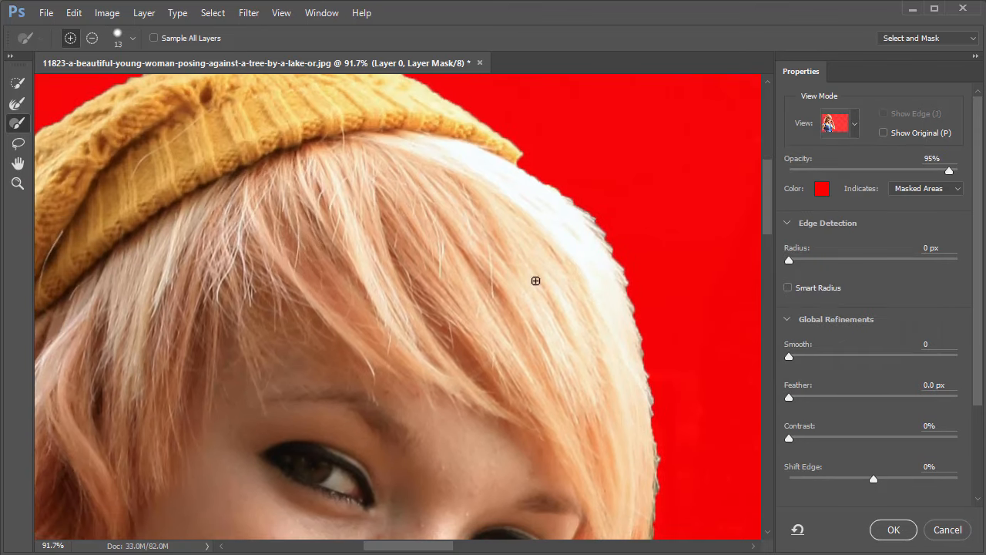
pyautogui.moveTo(589, 225); pyautogui.dragTo(655, 223)
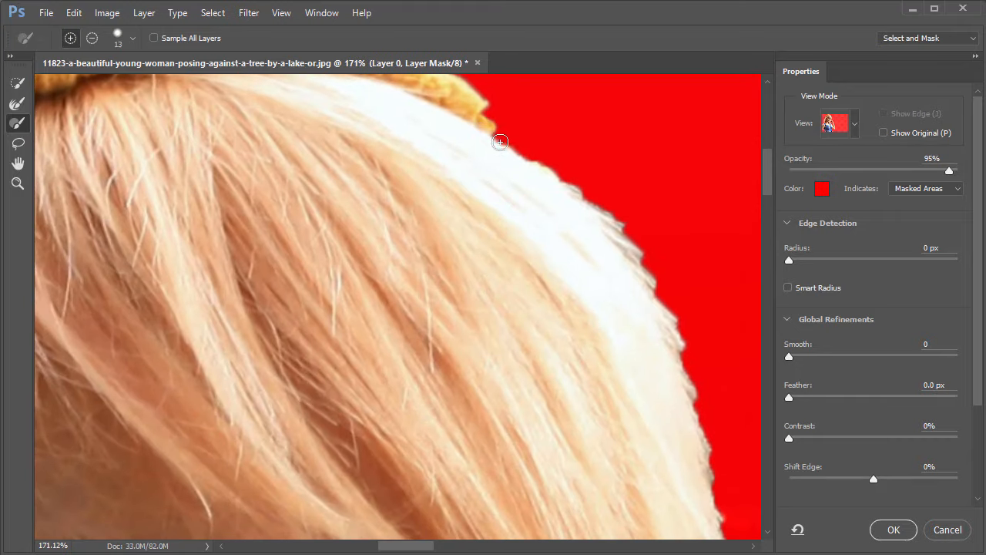
pyautogui.moveTo(536, 160); pyautogui.dragTo(570, 179)
pyautogui.moveTo(628, 231); pyautogui.dragTo(570, 182)
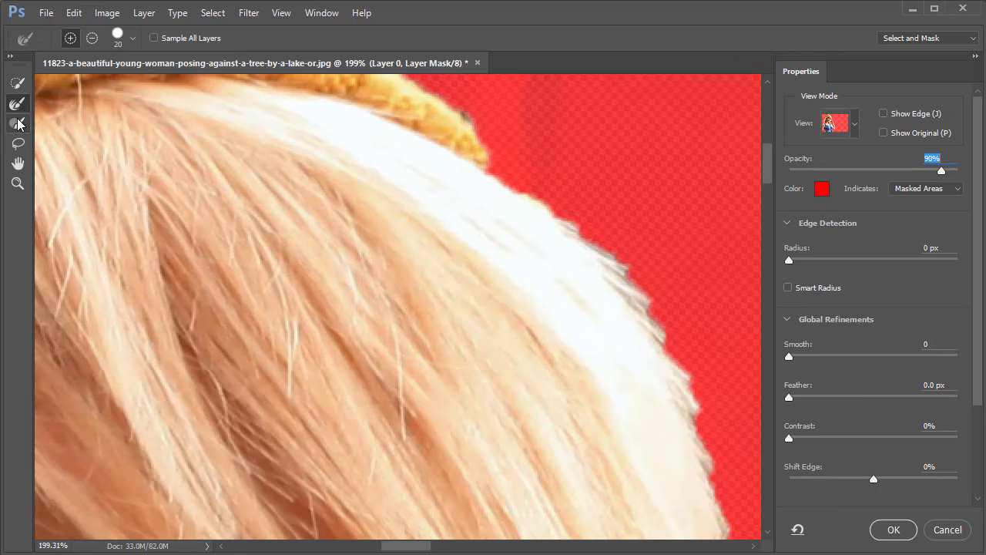
# Refine the hair edge from below the hat down past the eye with the Refine Edge Brush at size 20.
pyautogui.moveTo(498, 150)
pyautogui.mouseDown()
pyautogui.moveTo(586, 195)
pyautogui.moveTo(625, 190)
pyautogui.moveTo(600, 187)
pyautogui.moveTo(604, 217)
pyautogui.mouseUp()
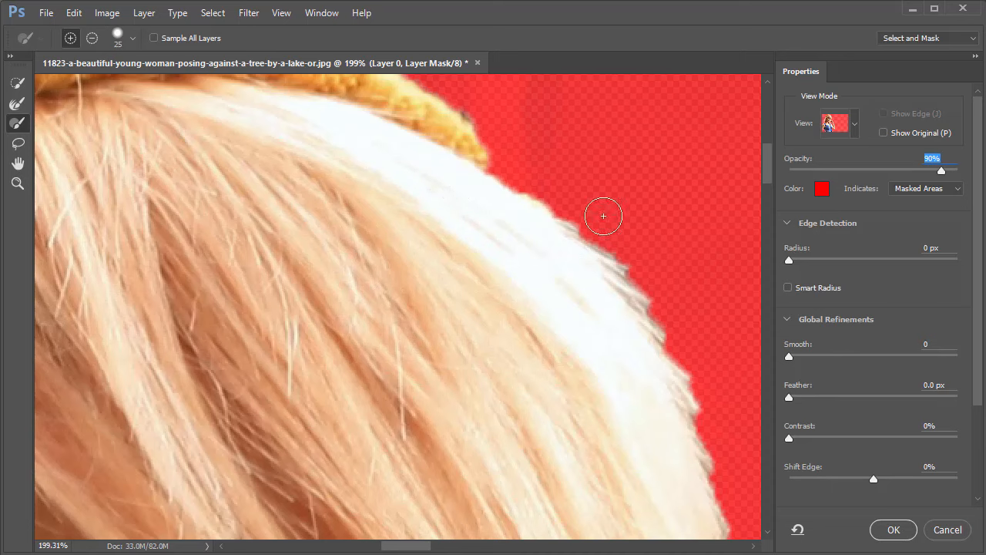
pyautogui.click(18, 107)
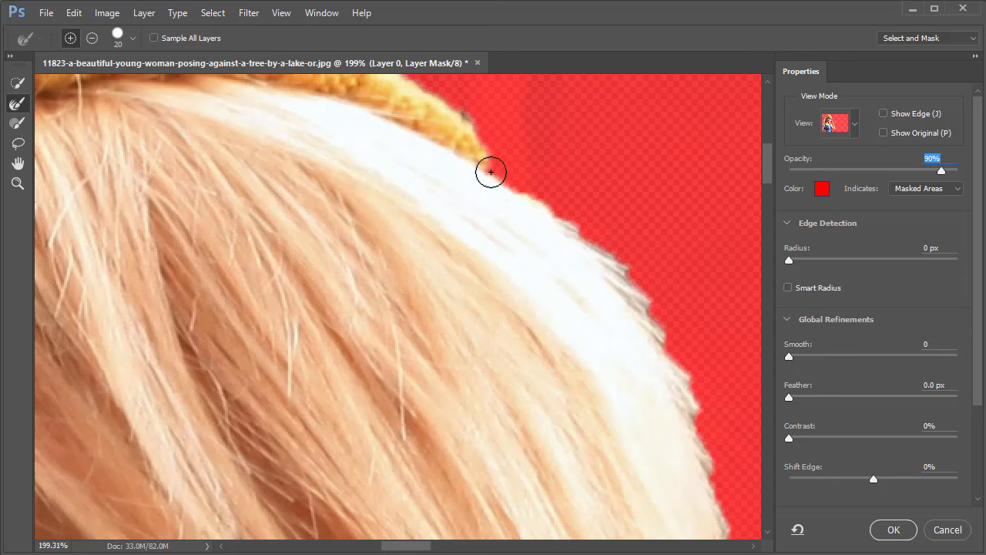
pyautogui.moveTo(491, 171)
pyautogui.mouseDown()
pyautogui.moveTo(592, 230)
pyautogui.moveTo(679, 299)
pyautogui.mouseUp()
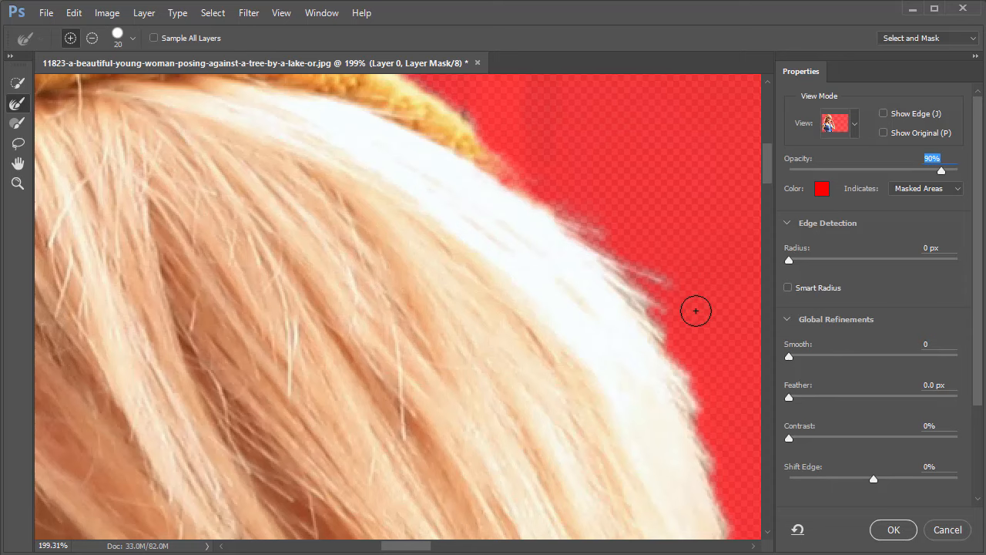
pyautogui.moveTo(613, 298)
pyautogui.mouseDown()
pyautogui.moveTo(539, 234)
pyautogui.moveTo(573, 236)
pyautogui.moveTo(607, 294)
pyautogui.moveTo(658, 483)
pyautogui.mouseUp()
pyautogui.moveTo(650, 399); pyautogui.dragTo(580, 216)
pyautogui.moveTo(592, 258); pyautogui.dragTo(621, 488)
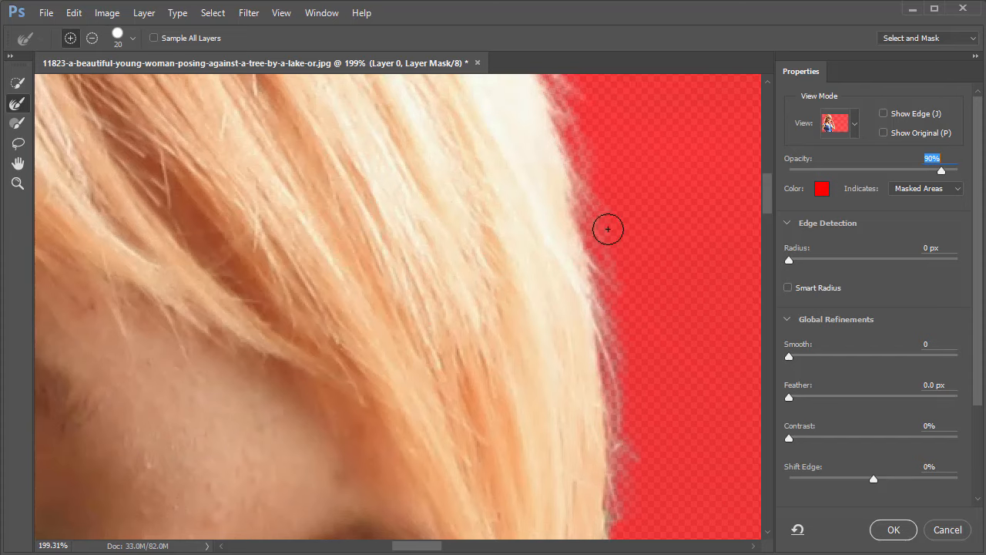
pyautogui.scroll(-5, 614, 265)
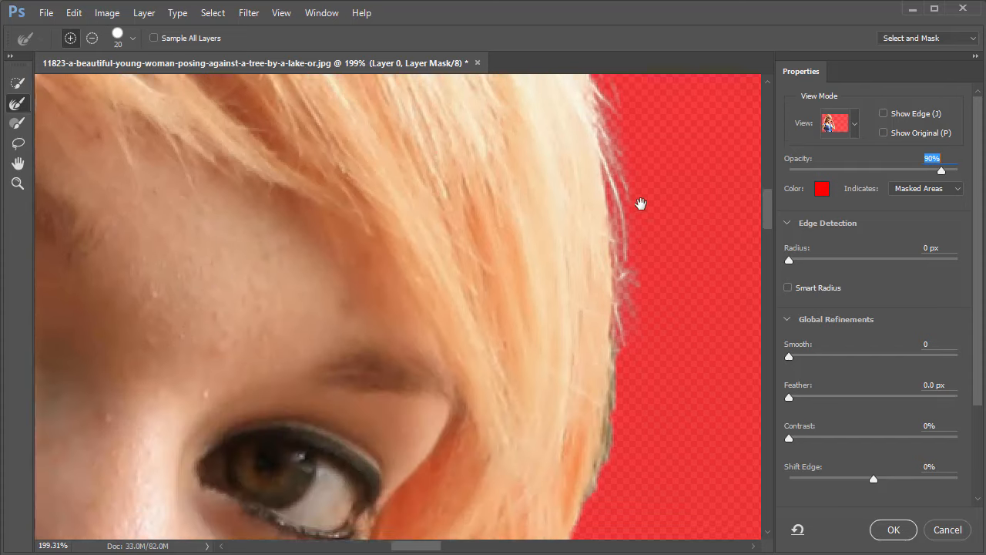
pyautogui.moveTo(593, 189)
pyautogui.mouseDown()
pyautogui.moveTo(592, 277)
pyautogui.moveTo(537, 459)
pyautogui.mouseUp()
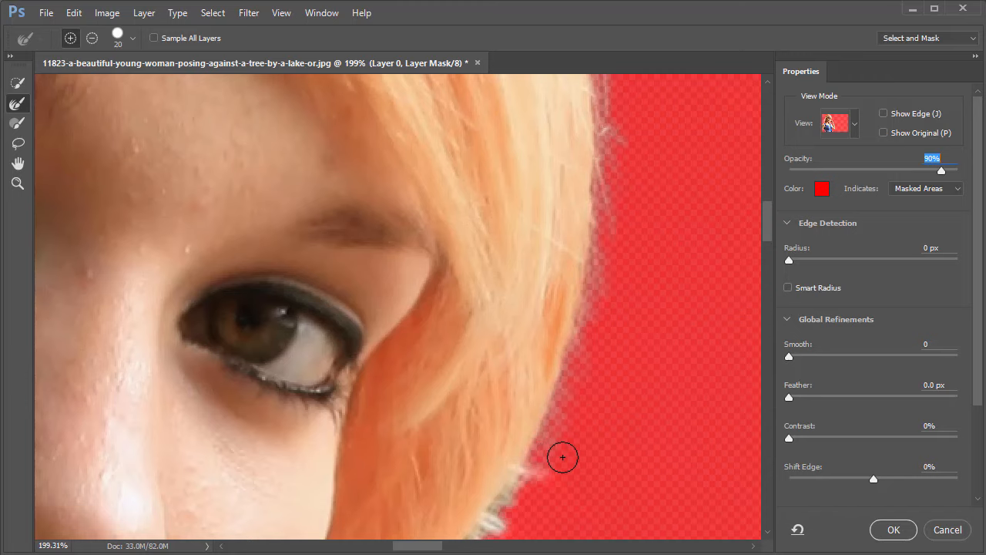
# Refine the lower cheek-side hair edge above the hand, brushing along the loose strands to bring them into the mask.
pyautogui.scroll(-5, 631, 255)
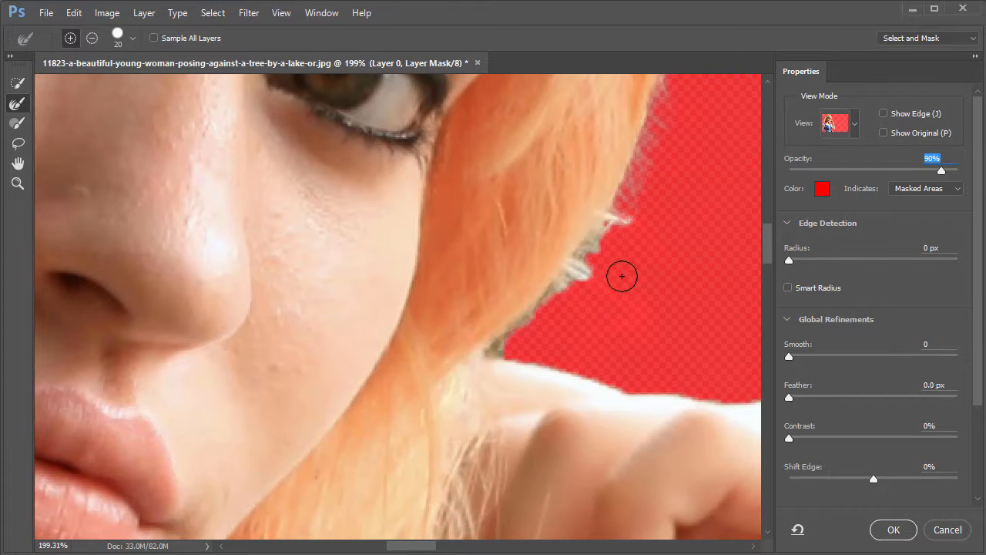
pyautogui.moveTo(600, 220)
pyautogui.mouseDown()
pyautogui.moveTo(599, 253)
pyautogui.moveTo(581, 272)
pyautogui.moveTo(645, 324)
pyautogui.mouseUp()
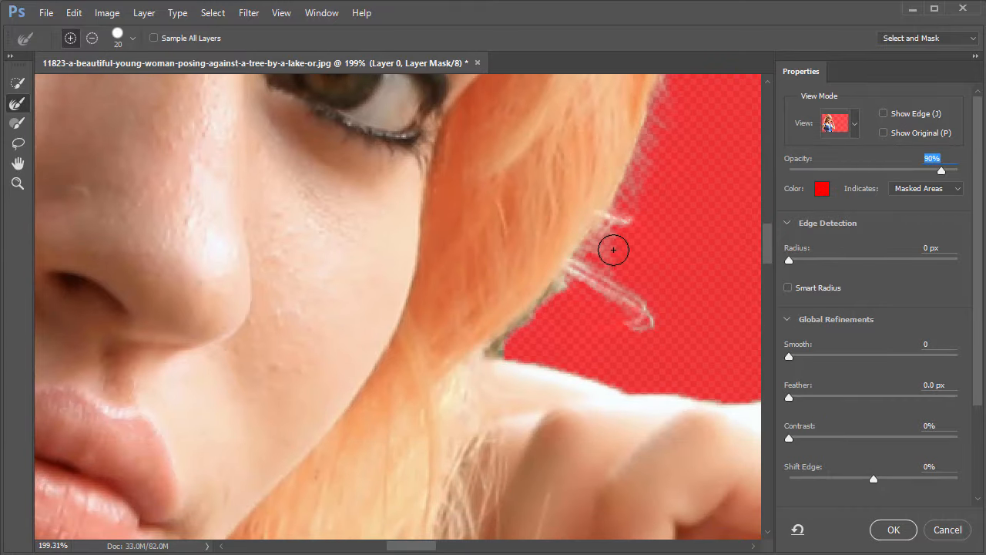
pyautogui.moveTo(616, 219); pyautogui.dragTo(674, 269)
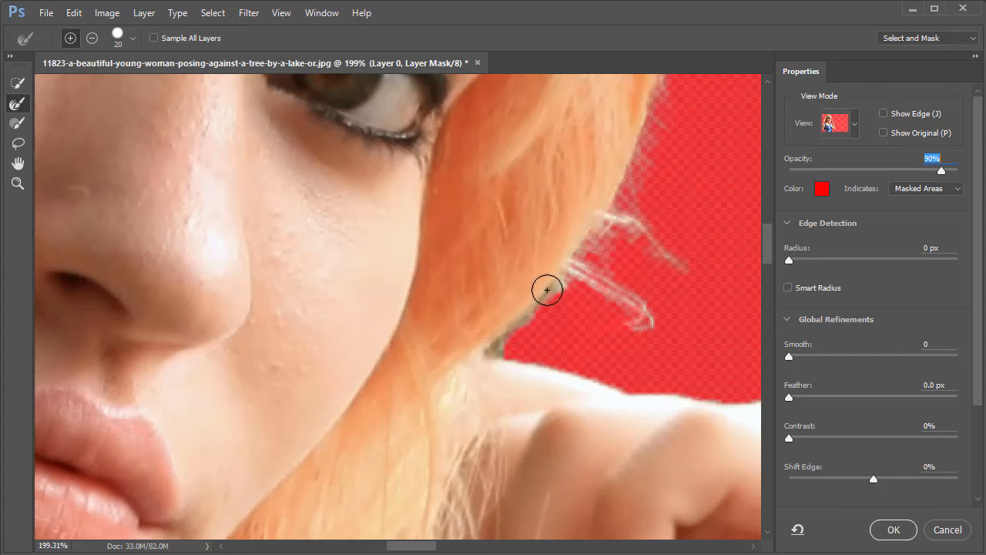
pyautogui.moveTo(548, 290)
pyautogui.mouseDown()
pyautogui.moveTo(491, 353)
pyautogui.moveTo(616, 391)
pyautogui.moveTo(583, 378)
pyautogui.moveTo(594, 281)
pyautogui.moveTo(543, 347)
pyautogui.mouseUp()
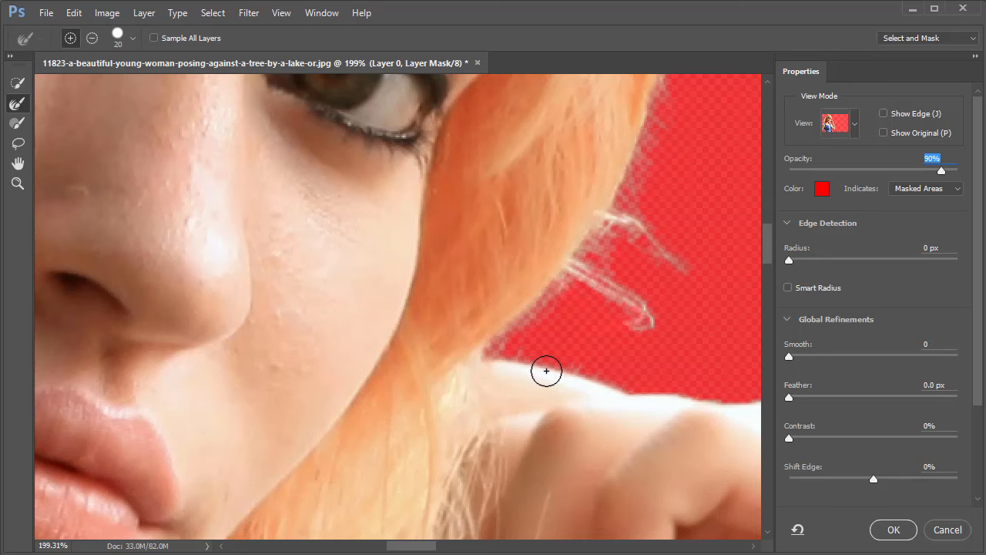
# Mask out the green gap inside the curled hand, using a subtracting Brush at size 5 and a subtracting Lasso outline.
pyautogui.moveTo(535, 265); pyautogui.dragTo(477, 189)
pyautogui.moveTo(559, 391); pyautogui.dragTo(554, 248)
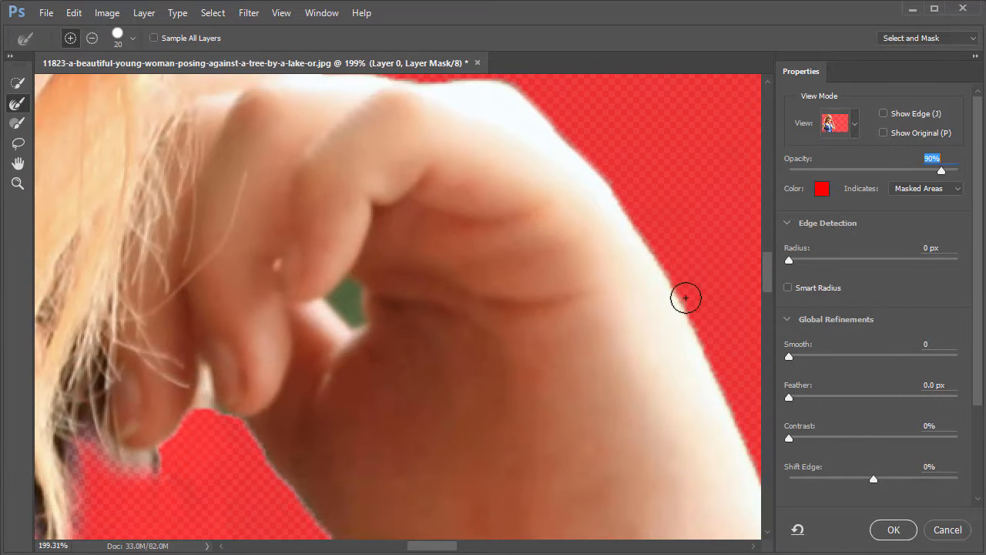
pyautogui.moveTo(335, 288)
pyautogui.mouseDown()
pyautogui.moveTo(364, 285)
pyautogui.moveTo(385, 327)
pyautogui.moveTo(451, 282)
pyautogui.mouseUp()
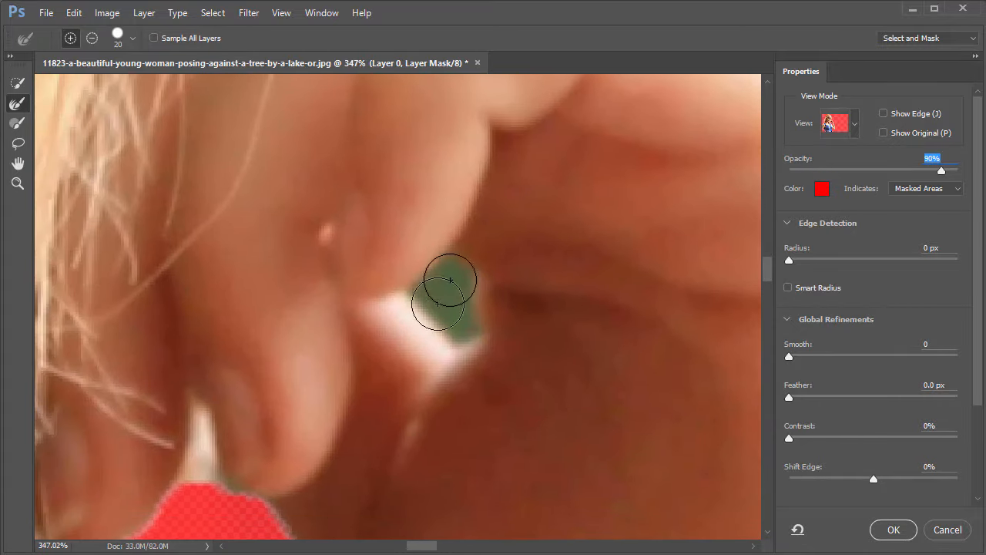
pyautogui.click(19, 123)
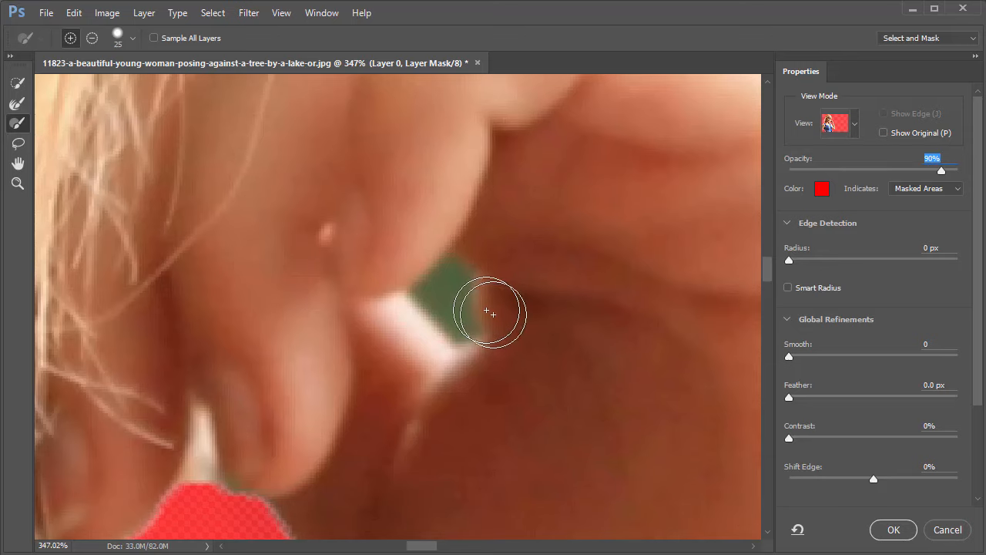
pyautogui.press('[')
pyautogui.press('[')
pyautogui.press('[')
pyautogui.press('[')
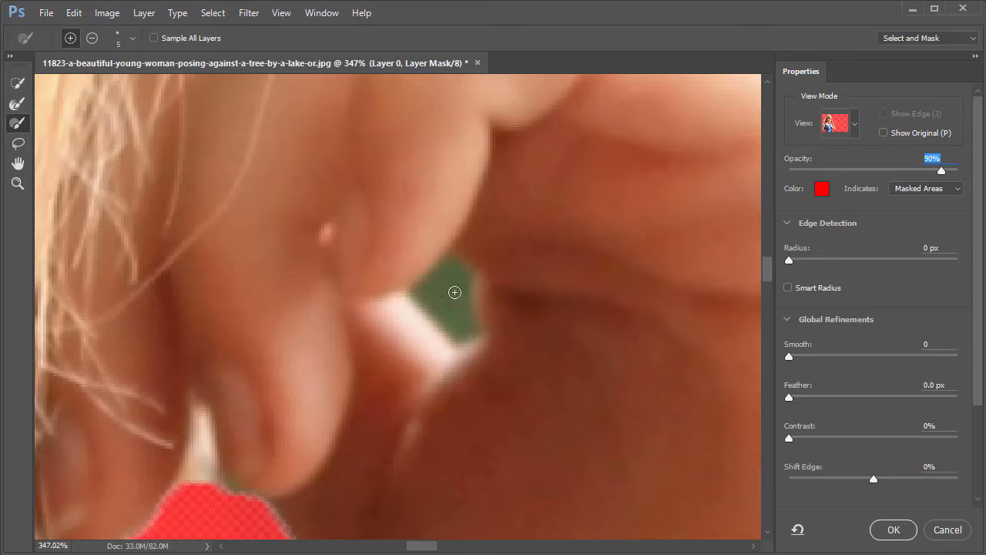
pyautogui.press('alt')
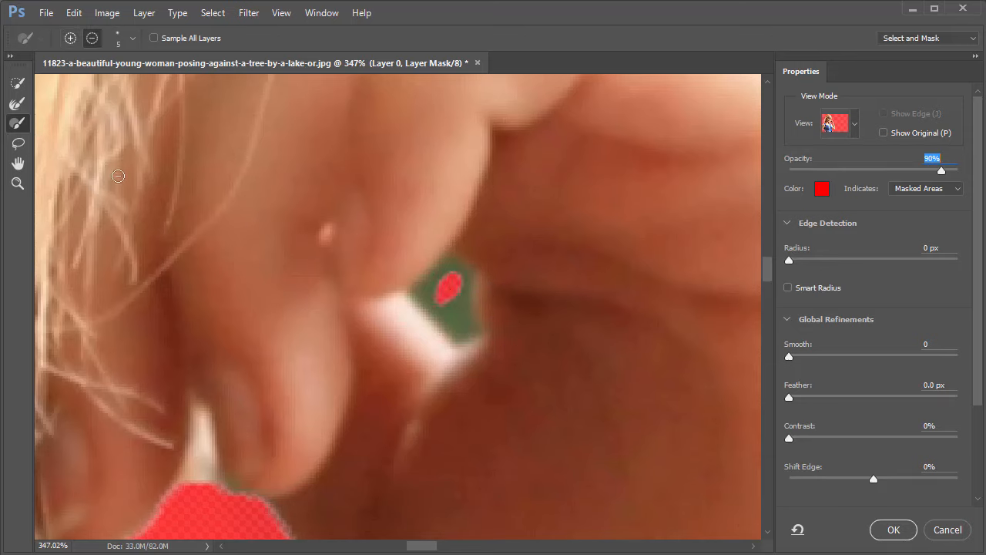
pyautogui.click(21, 149)
pyautogui.press('alt')
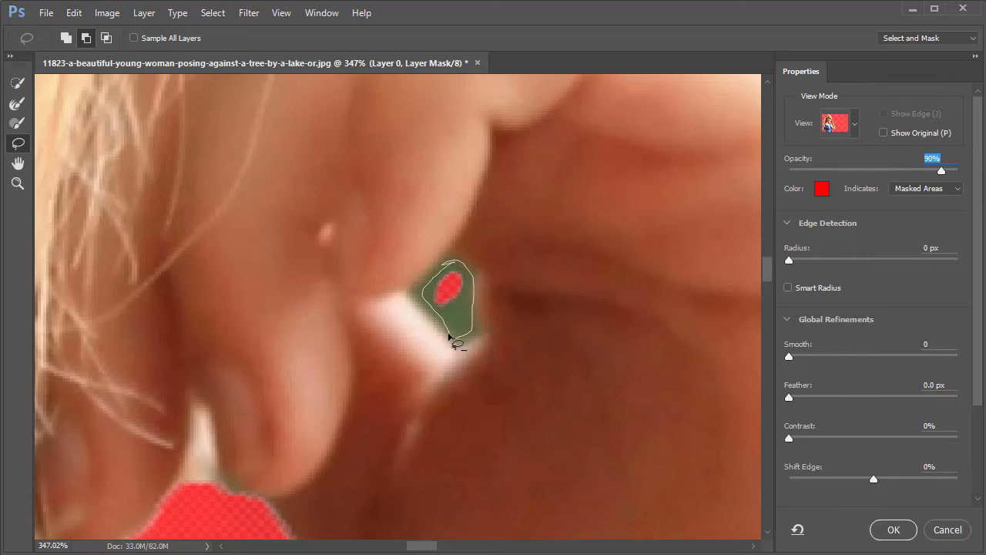
pyautogui.moveTo(449, 337); pyautogui.dragTo(450, 337)
# Refine the frayed hair edge hanging below the fingertips with the Refine Edge Brush at size 20.
pyautogui.scroll(-2, 504, 293)
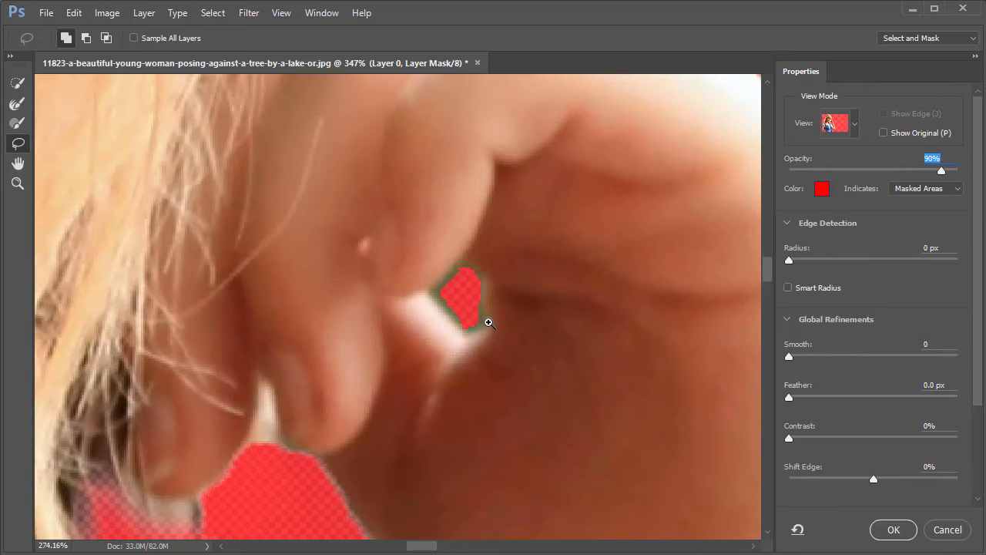
pyautogui.moveTo(414, 357); pyautogui.dragTo(483, 213)
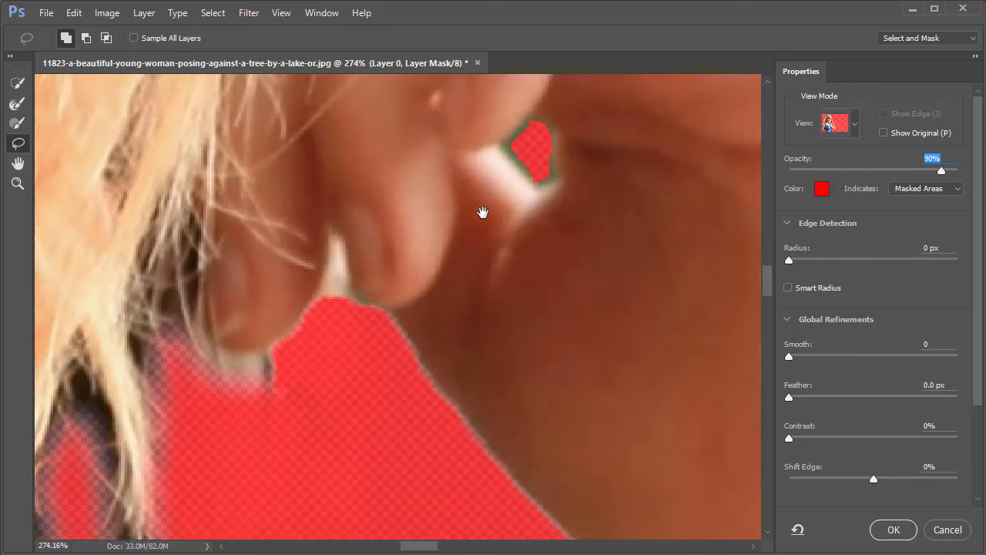
pyautogui.moveTo(454, 292)
pyautogui.mouseDown()
pyautogui.moveTo(470, 255)
pyautogui.moveTo(442, 273)
pyautogui.mouseUp()
pyautogui.scroll(2, 318, 169)
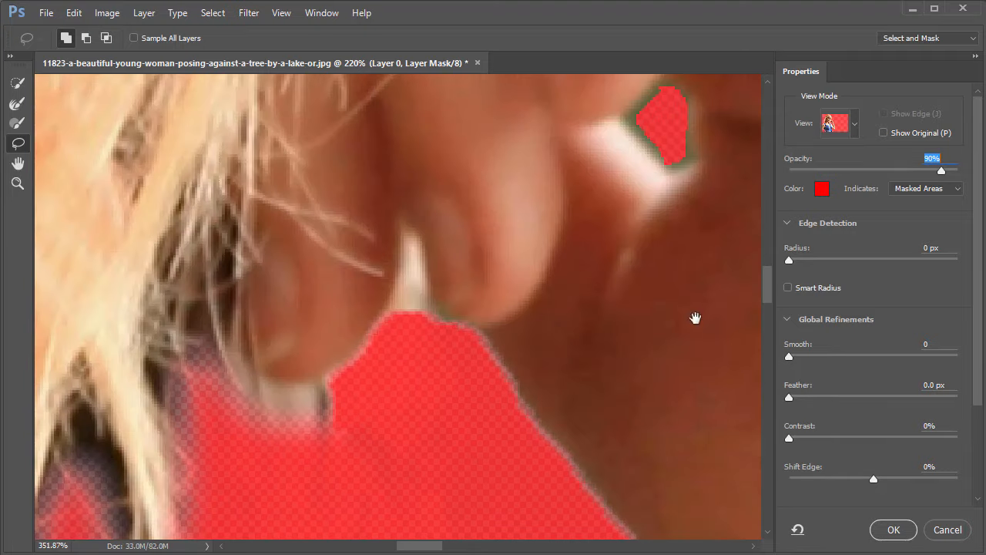
pyautogui.moveTo(298, 195); pyautogui.dragTo(439, 154)
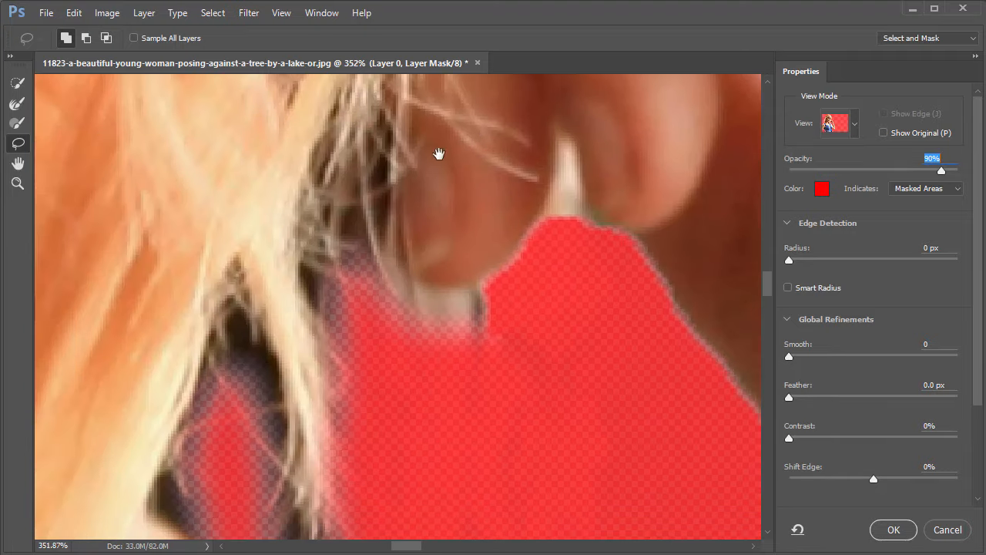
pyautogui.click(25, 104)
pyautogui.moveTo(349, 252); pyautogui.dragTo(412, 161)
pyautogui.moveTo(421, 251)
pyautogui.mouseDown()
pyautogui.moveTo(399, 198)
pyautogui.moveTo(418, 269)
pyautogui.moveTo(410, 452)
pyautogui.mouseUp()
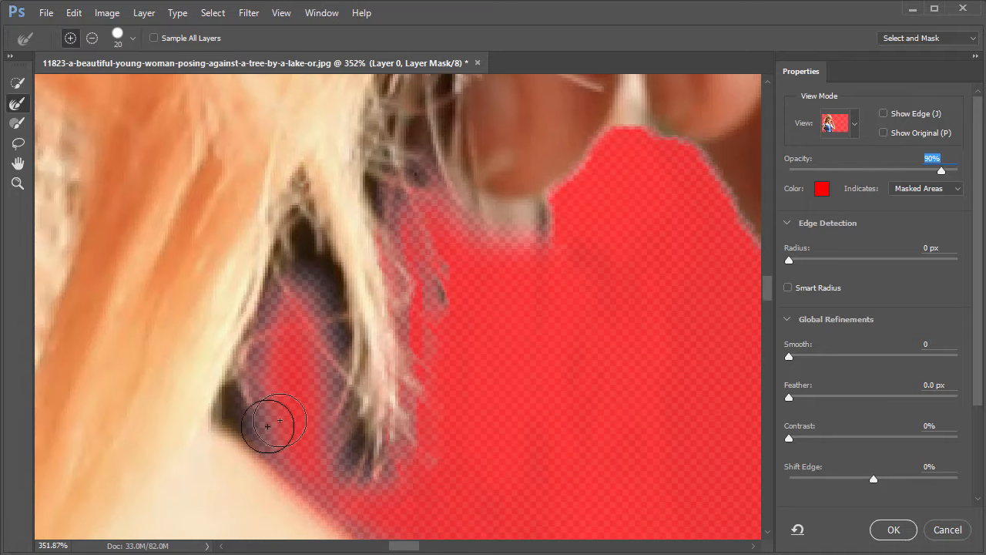
# Refine the hair edge above the blue-clad shoulder on the opposite side of the head with the Refine Edge Brush.
pyautogui.moveTo(405, 308); pyautogui.dragTo(553, 373)
pyautogui.moveTo(295, 299); pyautogui.dragTo(540, 378)
pyautogui.moveTo(234, 230); pyautogui.dragTo(463, 355)
pyautogui.moveTo(339, 337); pyautogui.dragTo(447, 301)
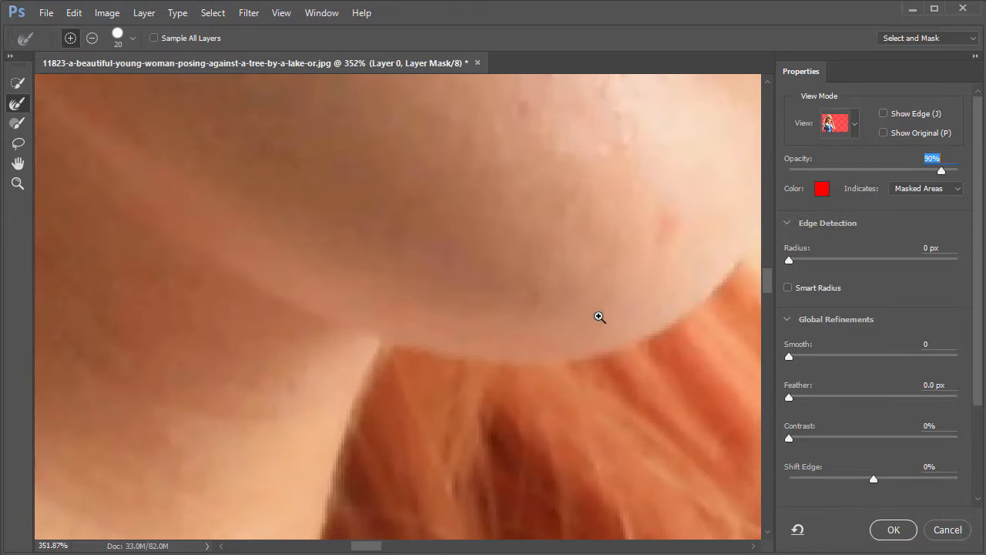
pyautogui.moveTo(645, 325)
pyautogui.mouseDown()
pyautogui.moveTo(461, 335)
pyautogui.moveTo(335, 308)
pyautogui.moveTo(376, 370)
pyautogui.moveTo(446, 362)
pyautogui.mouseUp()
pyautogui.moveTo(493, 325)
pyautogui.mouseDown()
pyautogui.moveTo(427, 401)
pyautogui.moveTo(396, 366)
pyautogui.moveTo(352, 343)
pyautogui.moveTo(307, 274)
pyautogui.moveTo(282, 188)
pyautogui.moveTo(315, 135)
pyautogui.mouseUp()
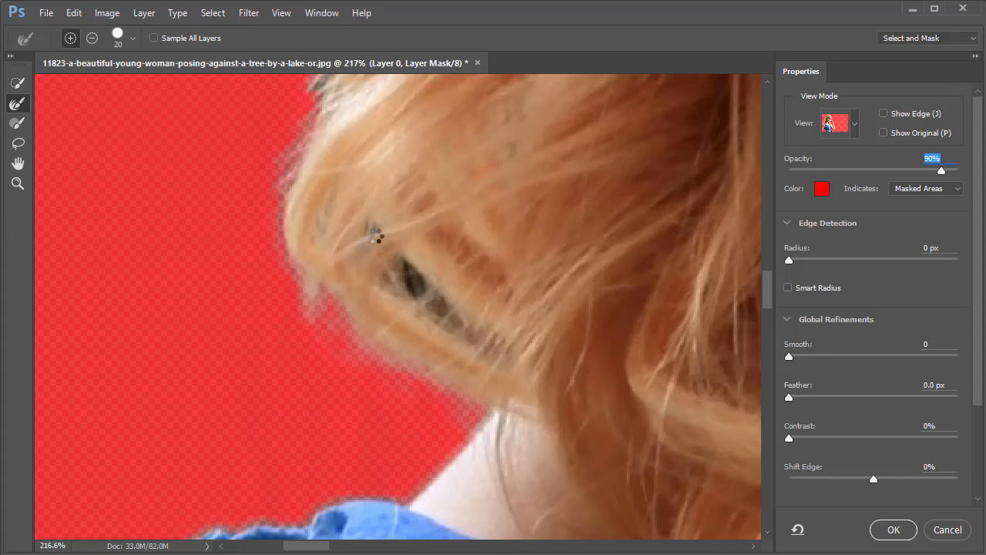
# Refine the outer edge of the wavy hair from above the shoulder up to the lower end of the hat.
pyautogui.moveTo(386, 157); pyautogui.dragTo(359, 342)
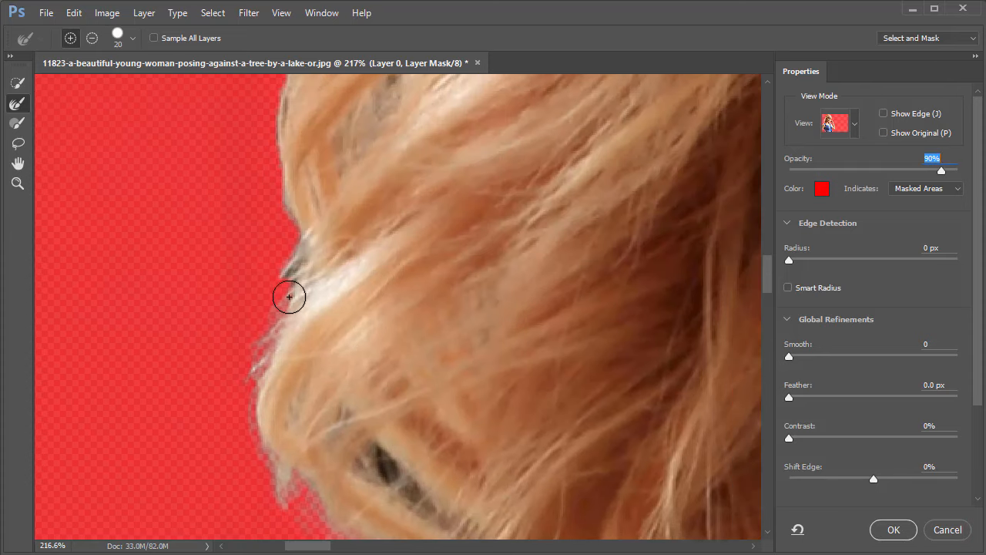
pyautogui.moveTo(289, 297); pyautogui.dragTo(286, 110)
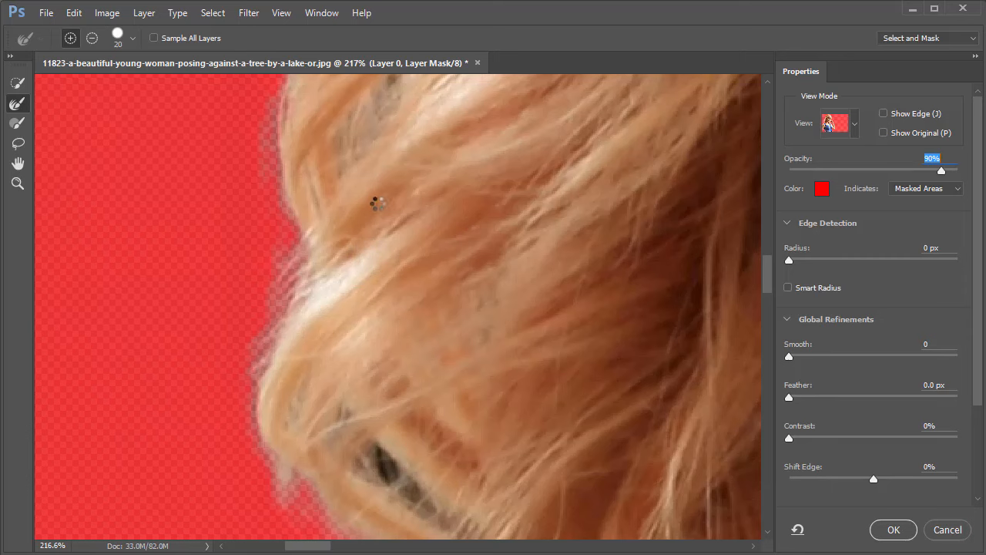
pyautogui.scroll(2, 334, 334)
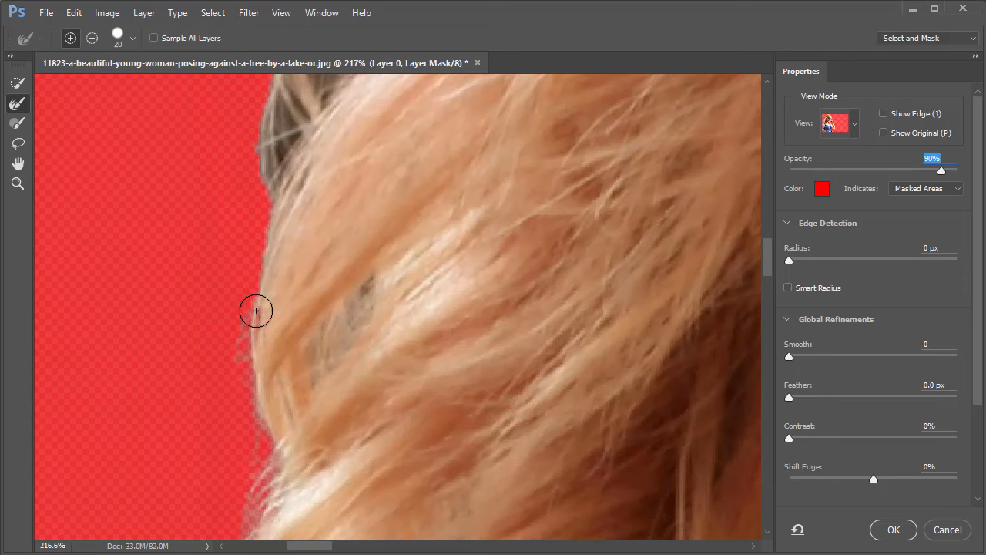
pyautogui.moveTo(266, 203); pyautogui.dragTo(270, 125)
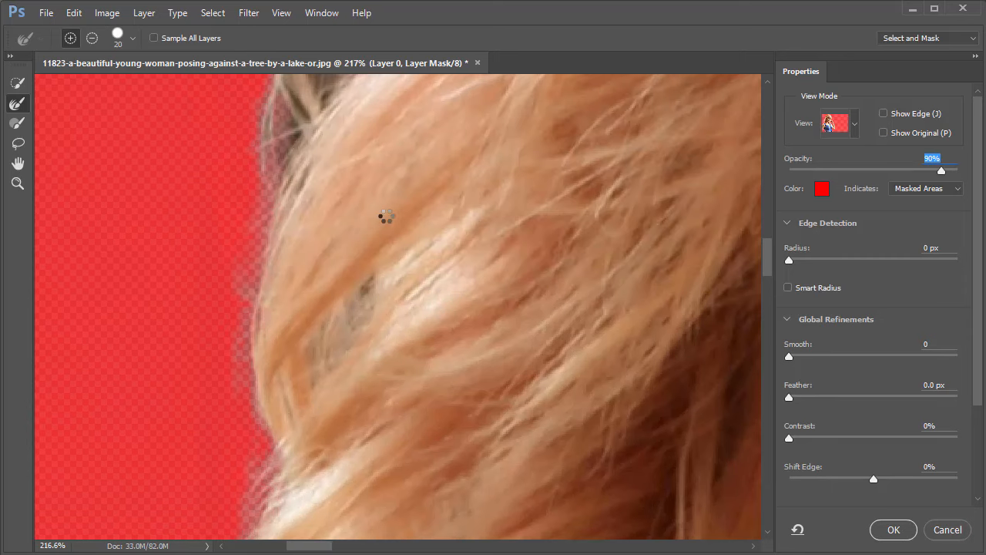
pyautogui.scroll(6, 383, 216)
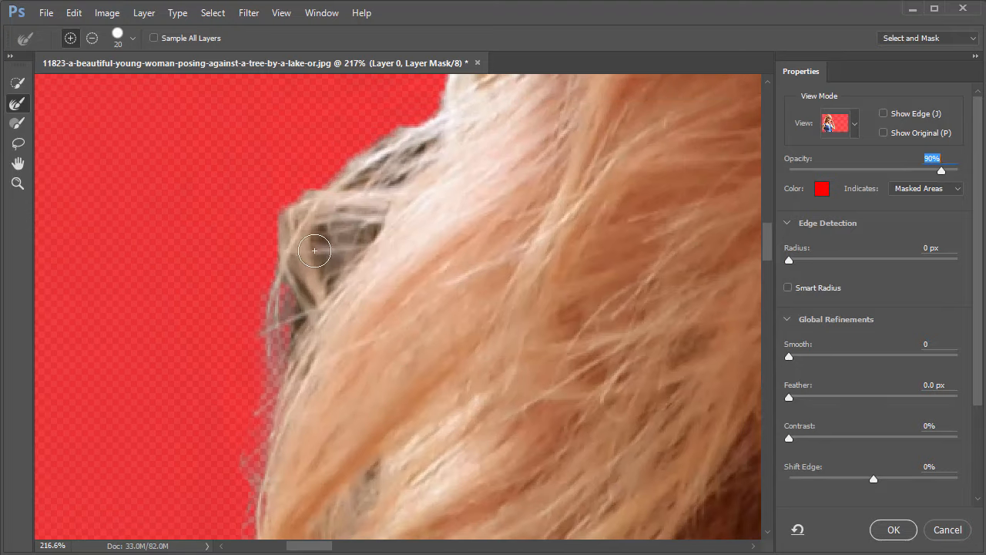
pyautogui.moveTo(315, 250)
pyautogui.mouseDown()
pyautogui.moveTo(298, 214)
pyautogui.moveTo(398, 126)
pyautogui.moveTo(441, 114)
pyautogui.mouseUp()
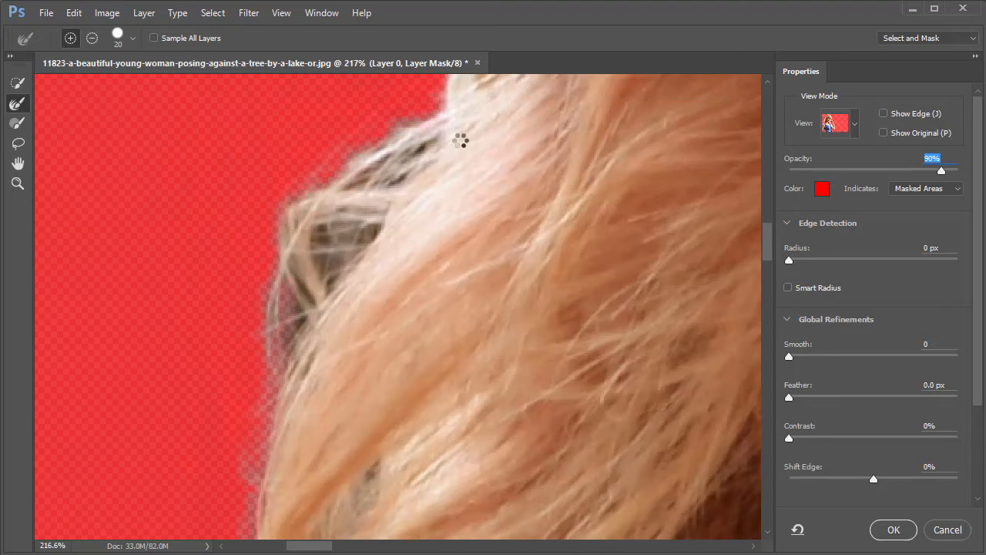
pyautogui.moveTo(424, 266)
pyautogui.mouseDown()
pyautogui.moveTo(428, 139)
pyautogui.moveTo(433, 115)
pyautogui.mouseUp()
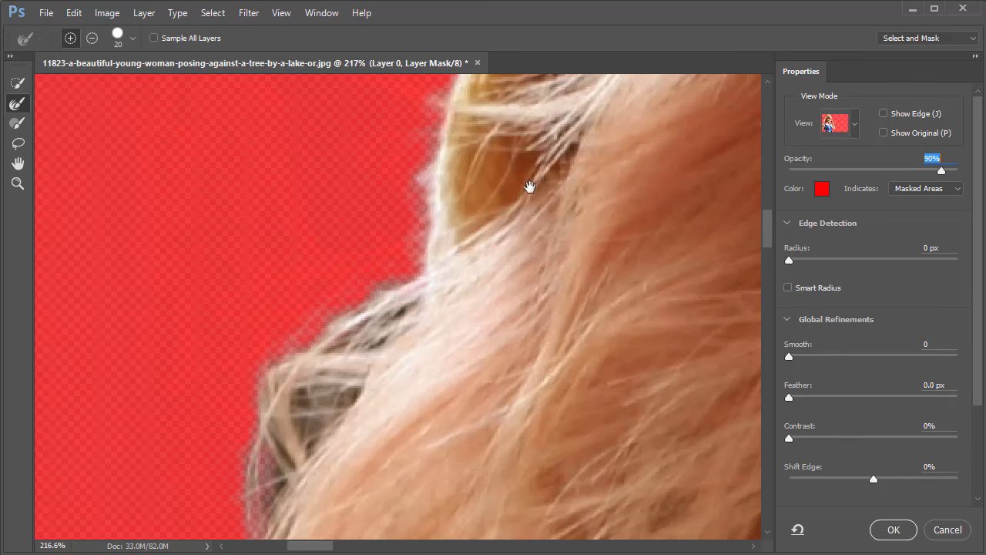
# Refine the knitted hat's outer edge from its lower end up toward the crown with the Refine Edge Brush.
pyautogui.moveTo(531, 187); pyautogui.dragTo(462, 288)
pyautogui.moveTo(393, 274)
pyautogui.mouseDown()
pyautogui.moveTo(403, 199)
pyautogui.moveTo(439, 108)
pyautogui.mouseUp()
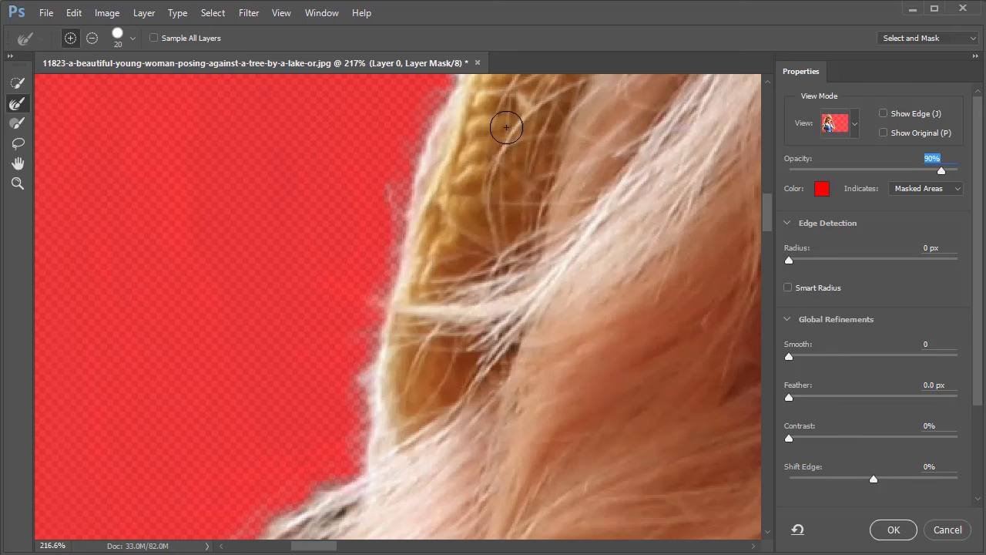
pyautogui.moveTo(506, 121); pyautogui.dragTo(473, 367)
pyautogui.moveTo(385, 368); pyautogui.dragTo(473, 118)
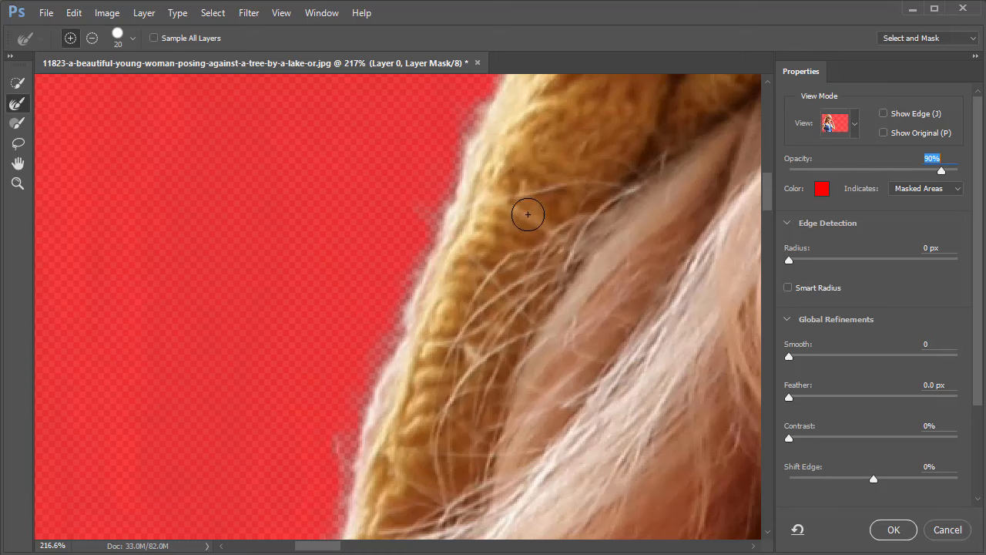
pyautogui.moveTo(551, 172)
pyautogui.mouseDown()
pyautogui.moveTo(523, 265)
pyautogui.moveTo(478, 343)
pyautogui.mouseUp()
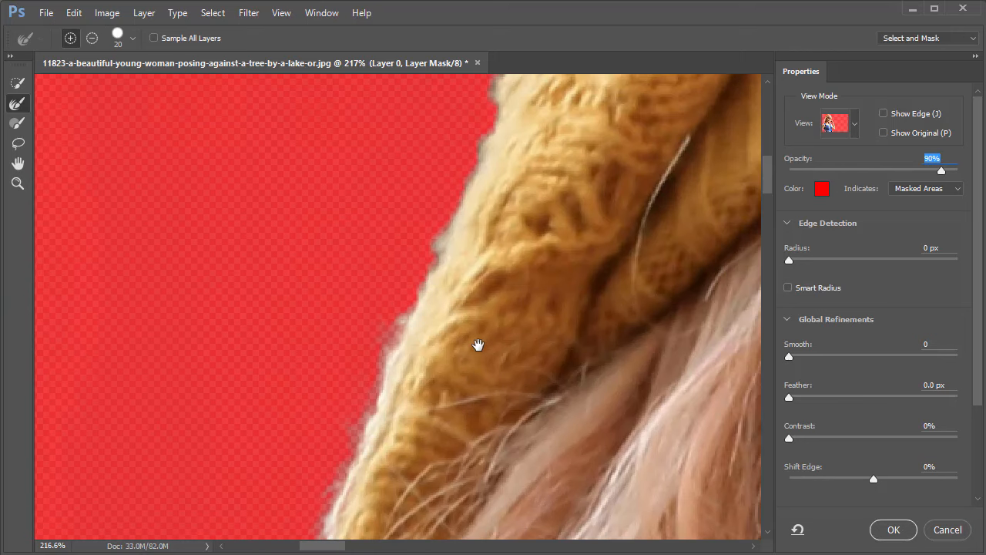
pyautogui.moveTo(409, 306); pyautogui.dragTo(485, 121)
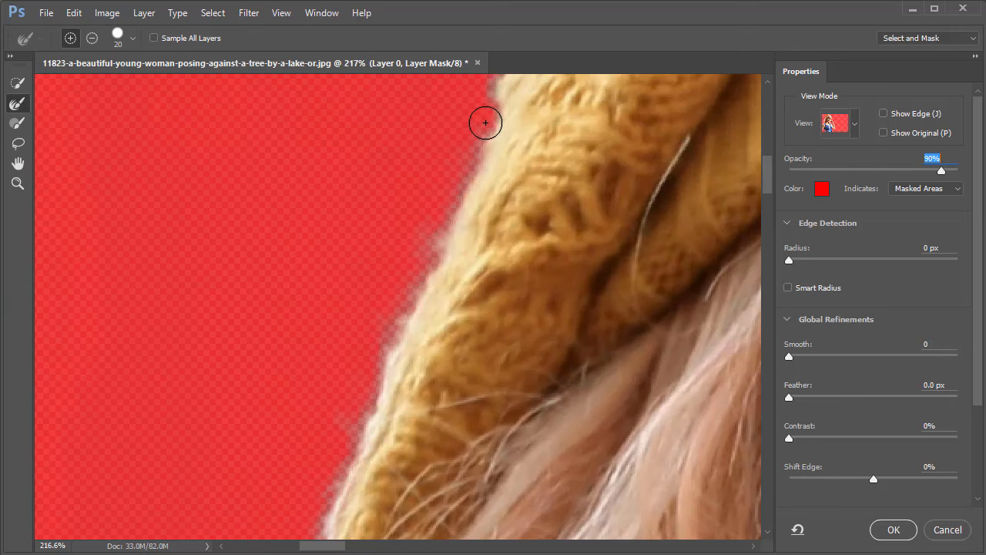
pyautogui.moveTo(540, 206)
pyautogui.mouseDown()
pyautogui.moveTo(498, 271)
pyautogui.moveTo(432, 289)
pyautogui.mouseUp()
pyautogui.moveTo(419, 220); pyautogui.dragTo(525, 81)
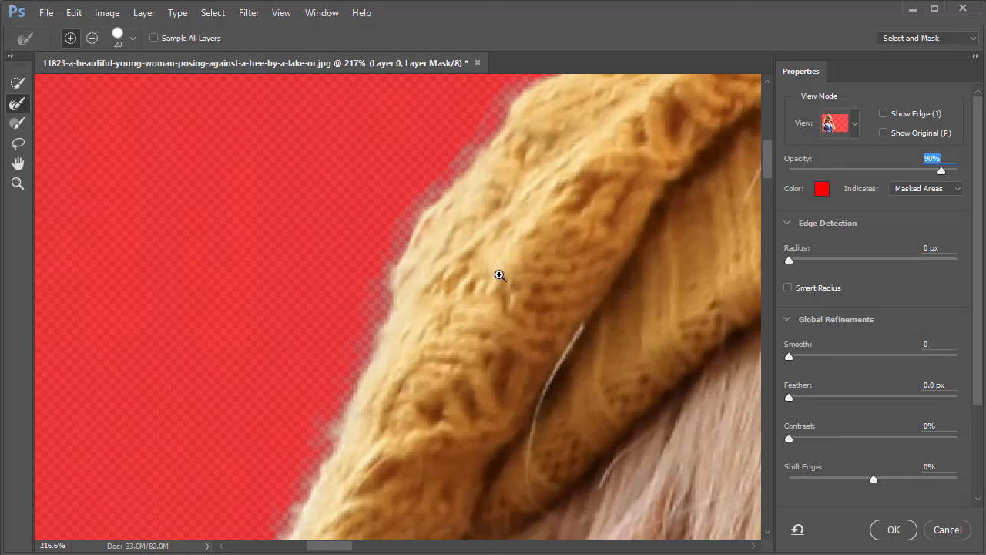
pyautogui.scroll(-5, 498, 275)
pyautogui.moveTo(534, 364); pyautogui.dragTo(501, 221)
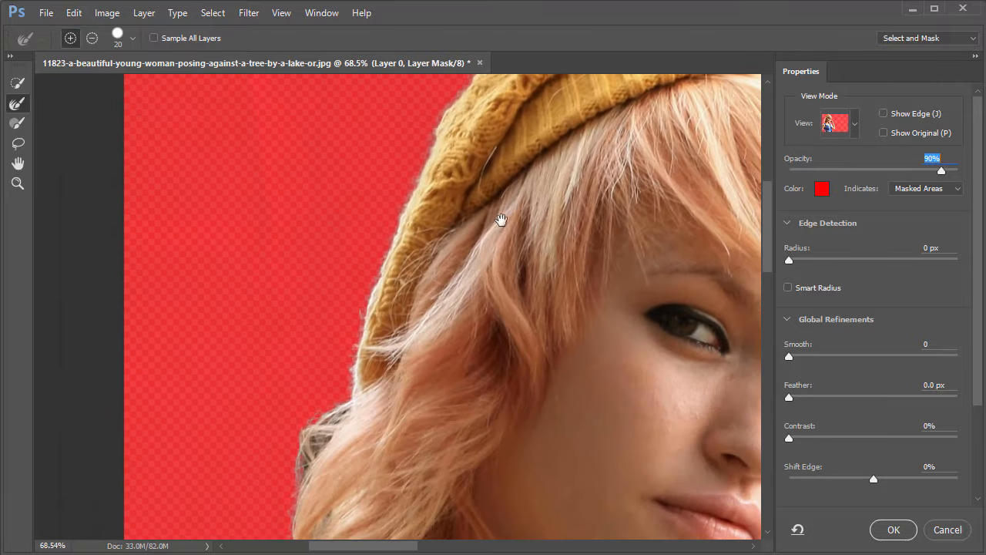
# Examine the mask edge along the wavy hair, the shoulders and the blue dress for gaps.
pyautogui.scroll(-4, 536, 343)
pyautogui.scroll(4, 542, 343)
pyautogui.moveTo(433, 393); pyautogui.dragTo(536, 239)
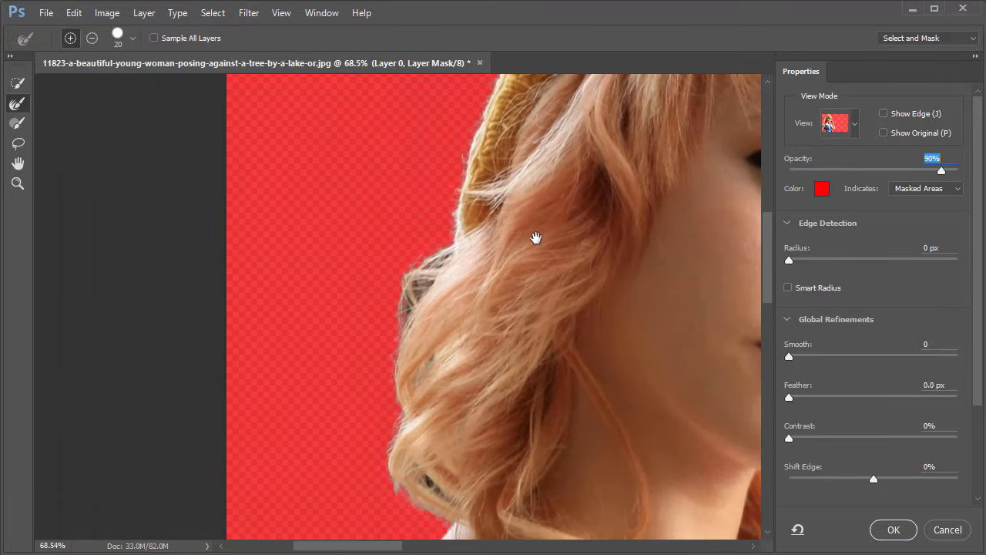
pyautogui.moveTo(463, 390); pyautogui.dragTo(507, 390)
pyautogui.moveTo(554, 467); pyautogui.dragTo(427, 192)
pyautogui.moveTo(491, 324); pyautogui.dragTo(415, 325)
pyautogui.moveTo(511, 420); pyautogui.dragTo(249, 88)
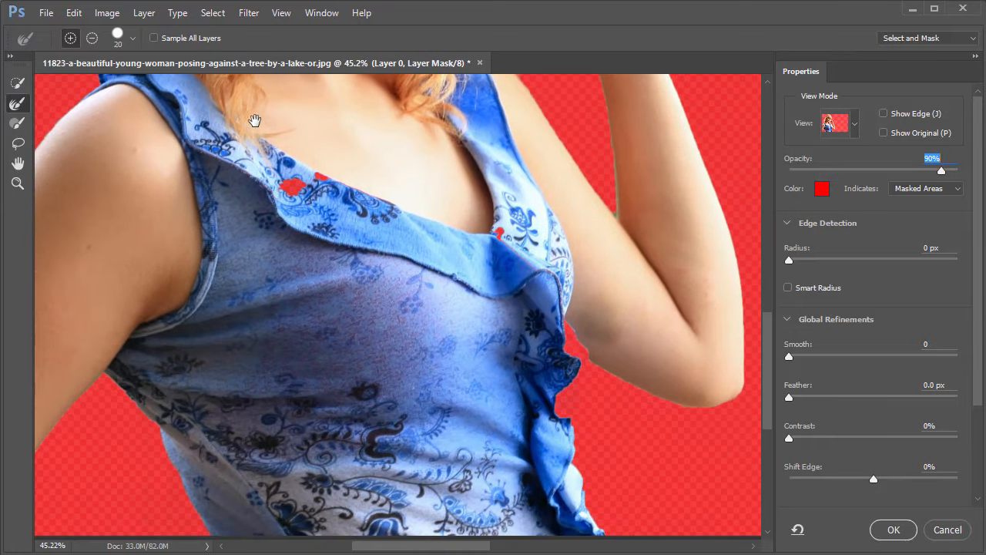
pyautogui.moveTo(571, 330); pyautogui.dragTo(587, 324)
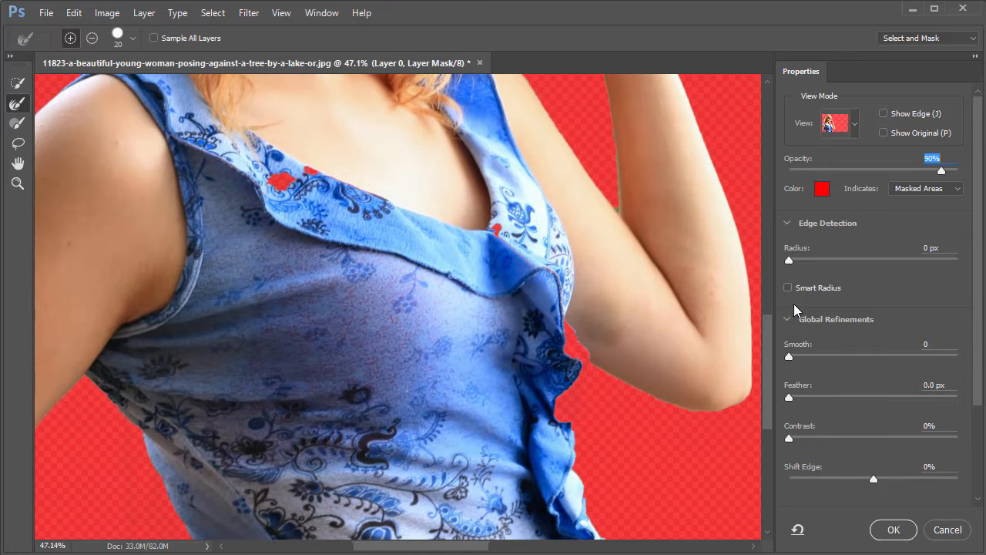
# Enable Smart Radius with an edge detection radius of 10 px and check the dress ruffle beside the bent arm.
pyautogui.click(788, 289)
pyautogui.moveTo(554, 193); pyautogui.dragTo(600, 333)
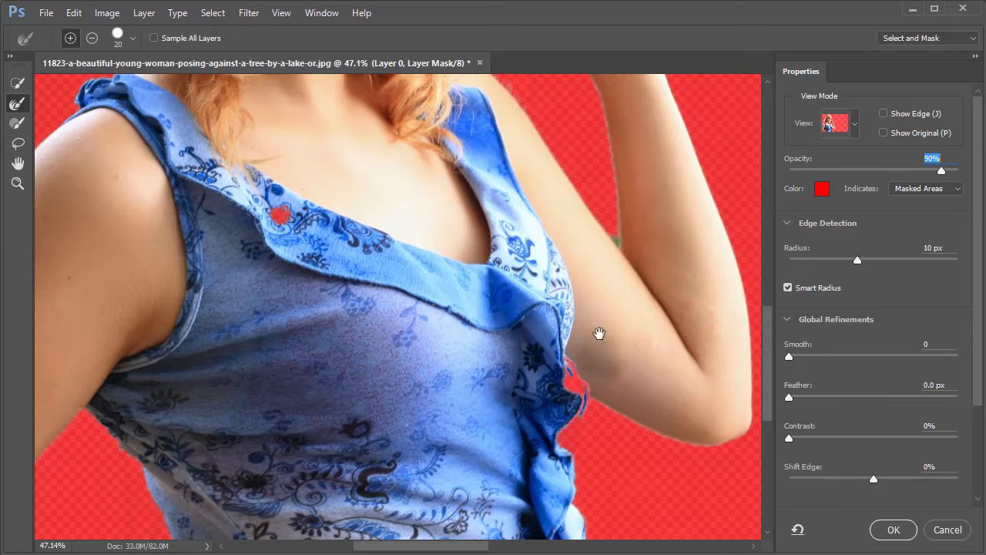
pyautogui.scroll(5, 571, 379)
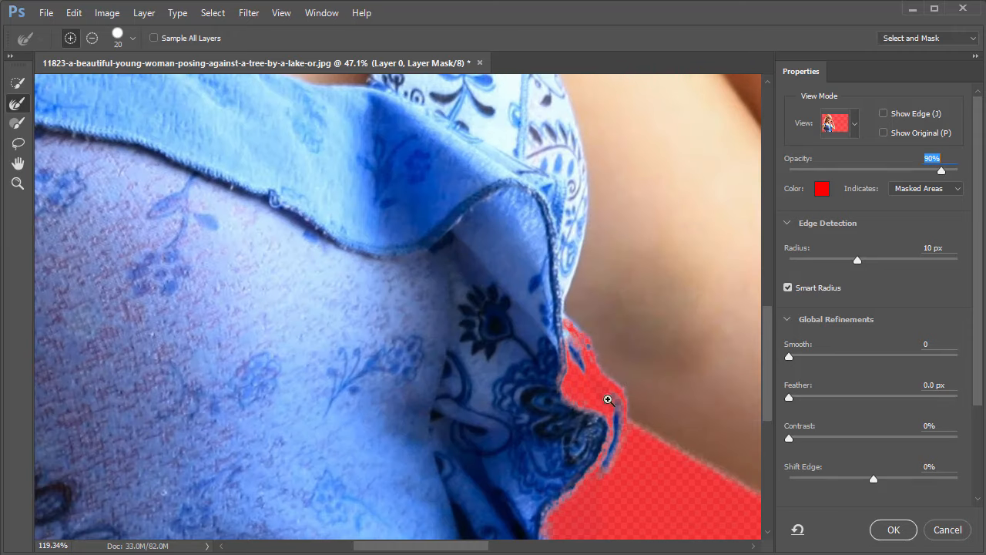
# Paint the masked-out part of the dress ruffle beside the bent arm back in with the Brush at size 80.
pyautogui.click(12, 121)
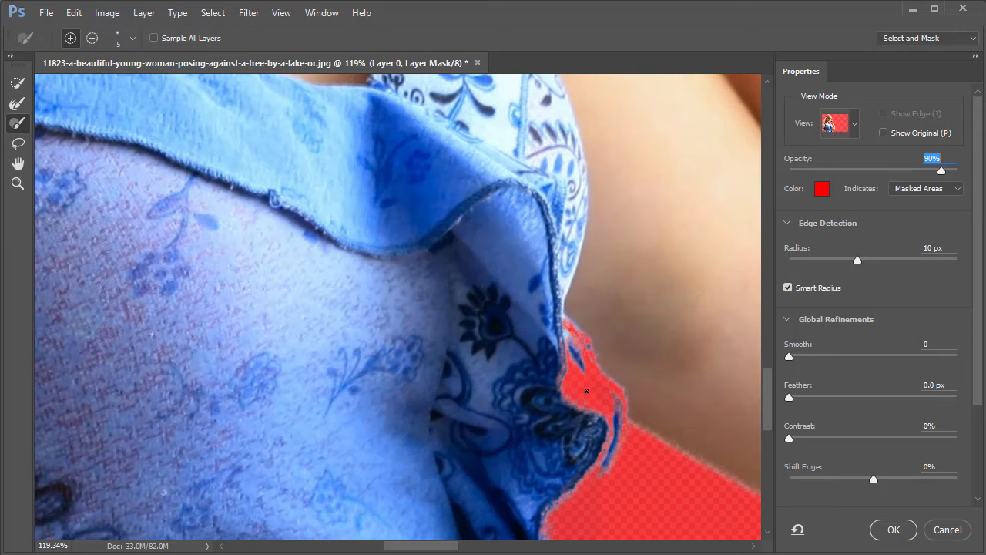
pyautogui.press(']')
pyautogui.press(']')
pyautogui.press(']')
pyautogui.press(']')
pyautogui.press(']')
pyautogui.press(']')
pyautogui.press(']')
pyautogui.press(']')
pyautogui.press(']')
pyautogui.press(']')
pyautogui.press(']')
pyautogui.press(']')
pyautogui.press(']')
pyautogui.press(']')
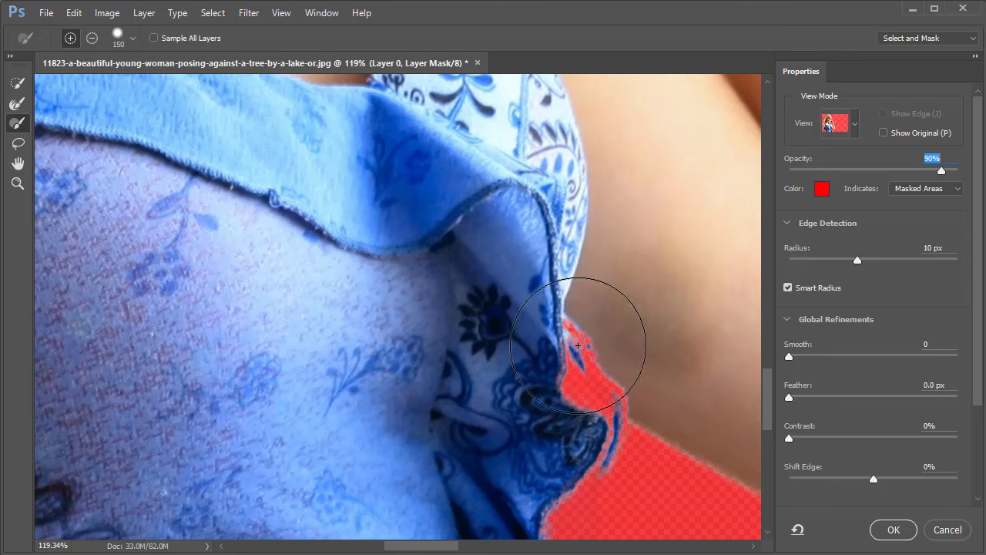
pyautogui.press('[')
pyautogui.press('[')
pyautogui.press('[')
pyautogui.press('[')
pyautogui.moveTo(571, 337); pyautogui.dragTo(537, 380)
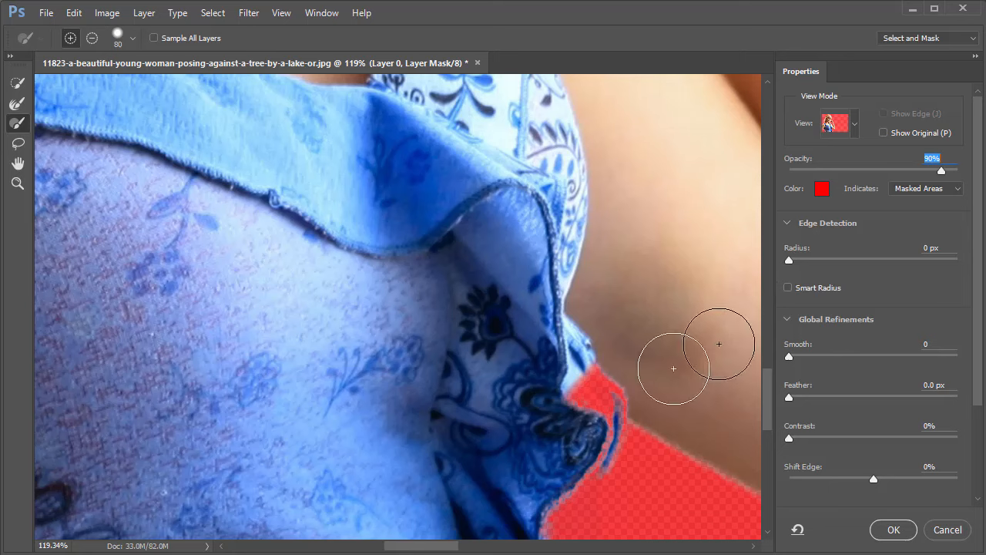
pyautogui.moveTo(597, 386)
pyautogui.mouseDown()
pyautogui.moveTo(549, 387)
pyautogui.moveTo(538, 371)
pyautogui.mouseUp()
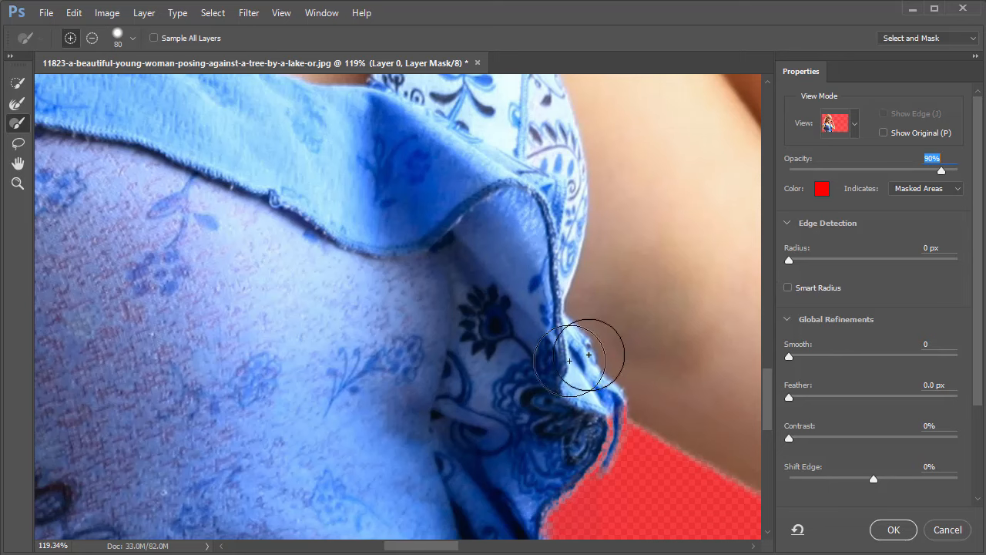
# Turn Smart Radius back on so that edge detection uses a 10 px radius.
pyautogui.scroll(5, 472, 374)
pyautogui.moveTo(471, 374); pyautogui.dragTo(521, 399)
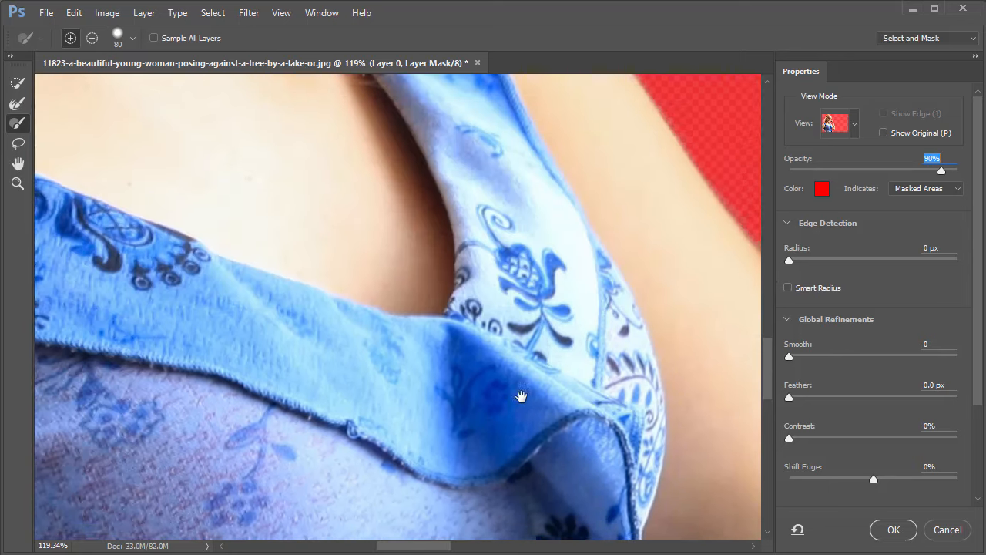
pyautogui.moveTo(480, 210); pyautogui.dragTo(399, 418)
pyautogui.moveTo(333, 225)
pyautogui.mouseDown()
pyautogui.moveTo(372, 309)
pyautogui.moveTo(514, 425)
pyautogui.moveTo(606, 474)
pyautogui.mouseUp()
pyautogui.moveTo(485, 285)
pyautogui.mouseDown()
pyautogui.moveTo(511, 370)
pyautogui.moveTo(563, 420)
pyautogui.moveTo(544, 372)
pyautogui.moveTo(424, 353)
pyautogui.moveTo(368, 356)
pyautogui.moveTo(402, 355)
pyautogui.mouseUp()
pyautogui.moveTo(557, 413); pyautogui.dragTo(485, 233)
pyautogui.moveTo(458, 331); pyautogui.dragTo(463, 331)
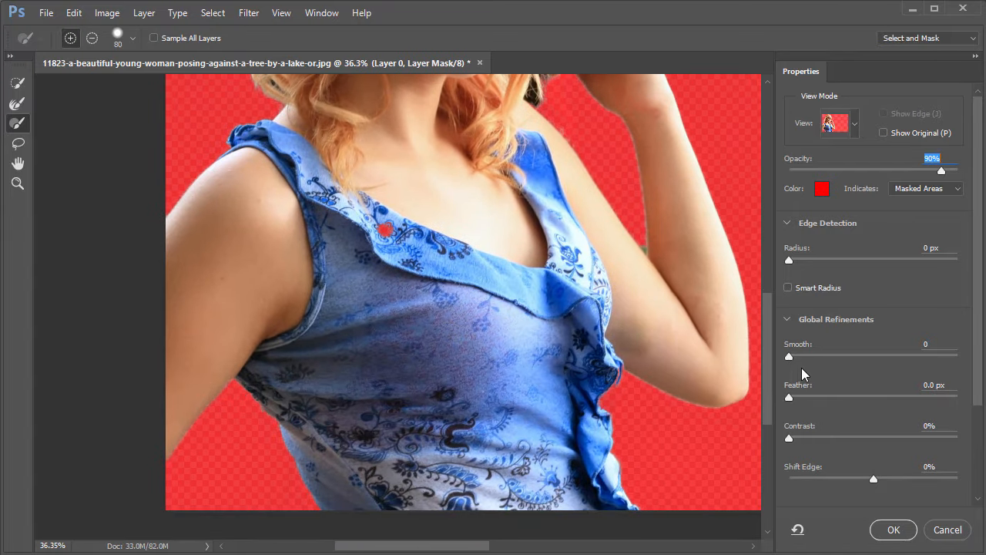
pyautogui.click(788, 289)
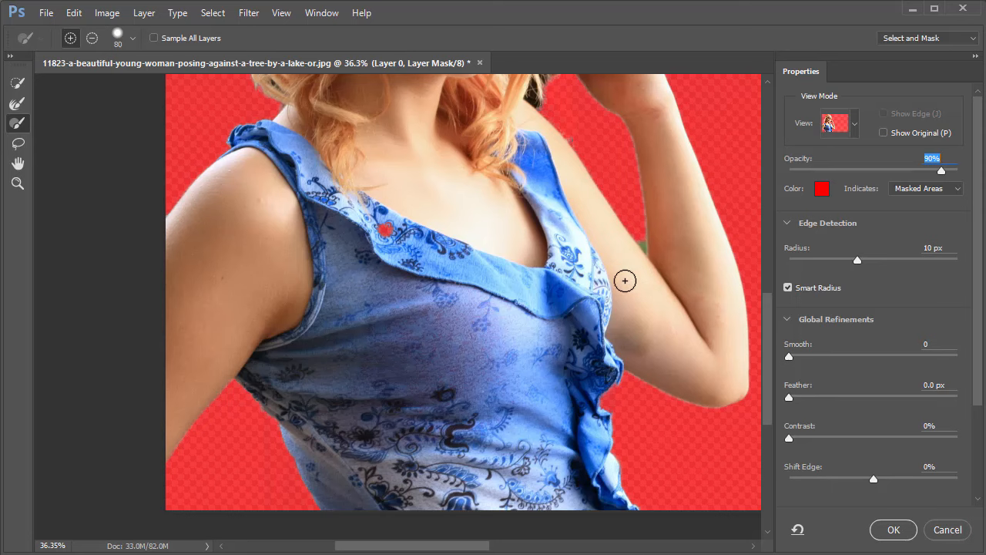
# Try to subtract the green remnant in the gap between forearm and upper arm with the Lasso.
pyautogui.moveTo(630, 255); pyautogui.dragTo(685, 210)
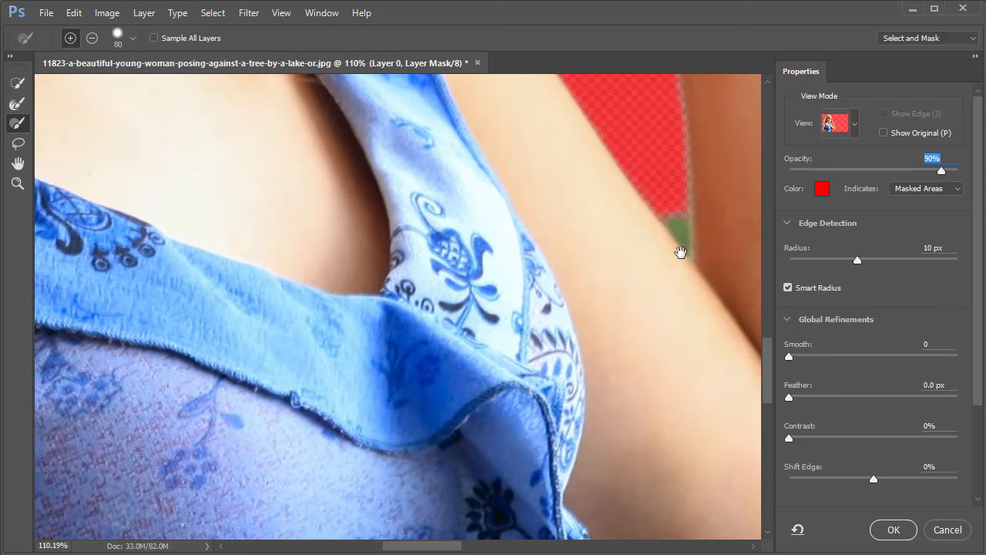
pyautogui.moveTo(688, 252)
pyautogui.mouseDown()
pyautogui.moveTo(707, 251)
pyautogui.moveTo(564, 242)
pyautogui.moveTo(531, 294)
pyautogui.moveTo(511, 293)
pyautogui.mouseUp()
pyautogui.moveTo(488, 290); pyautogui.dragTo(504, 291)
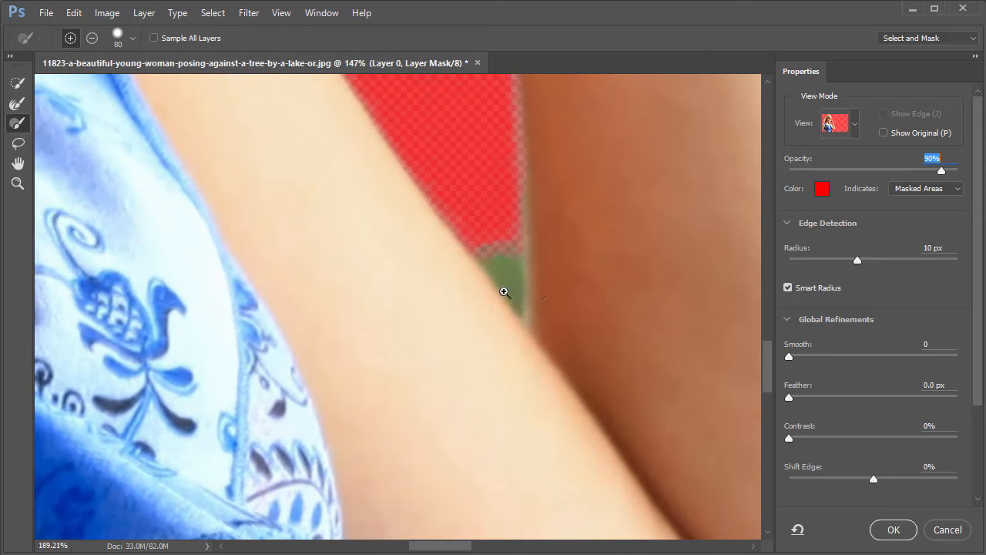
pyautogui.press('l')
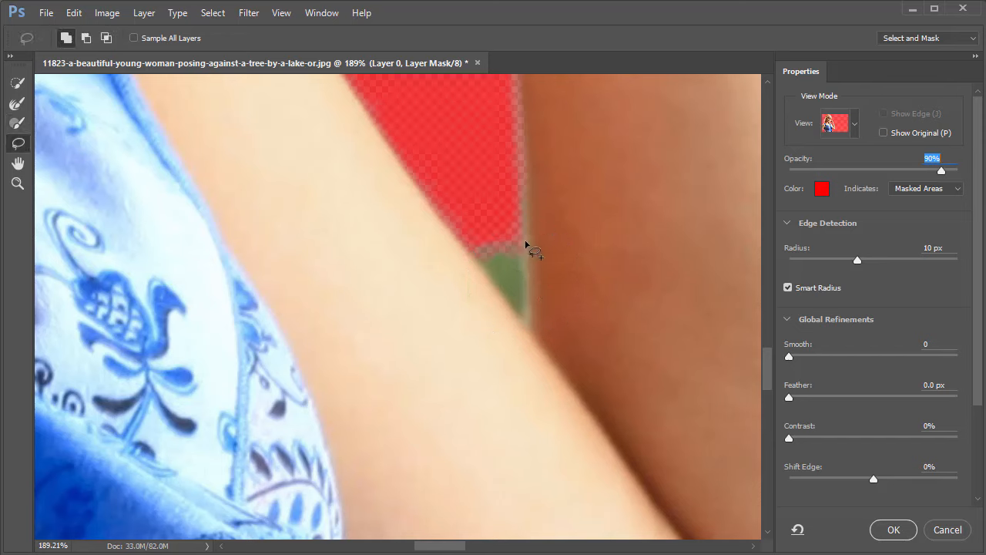
pyautogui.press('alt')
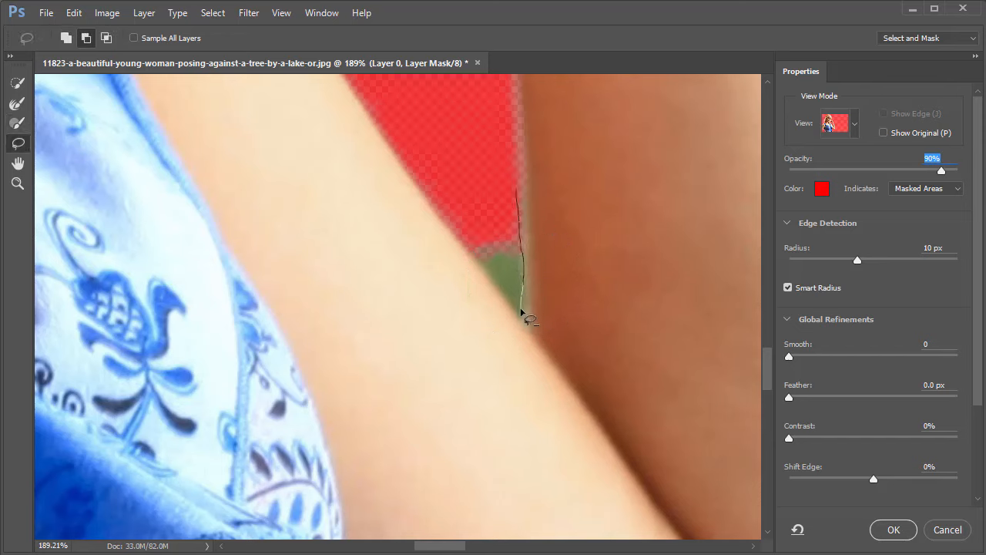
pyautogui.moveTo(509, 292)
pyautogui.mouseDown()
pyautogui.moveTo(478, 243)
pyautogui.moveTo(472, 158)
pyautogui.moveTo(525, 186)
pyautogui.mouseUp()
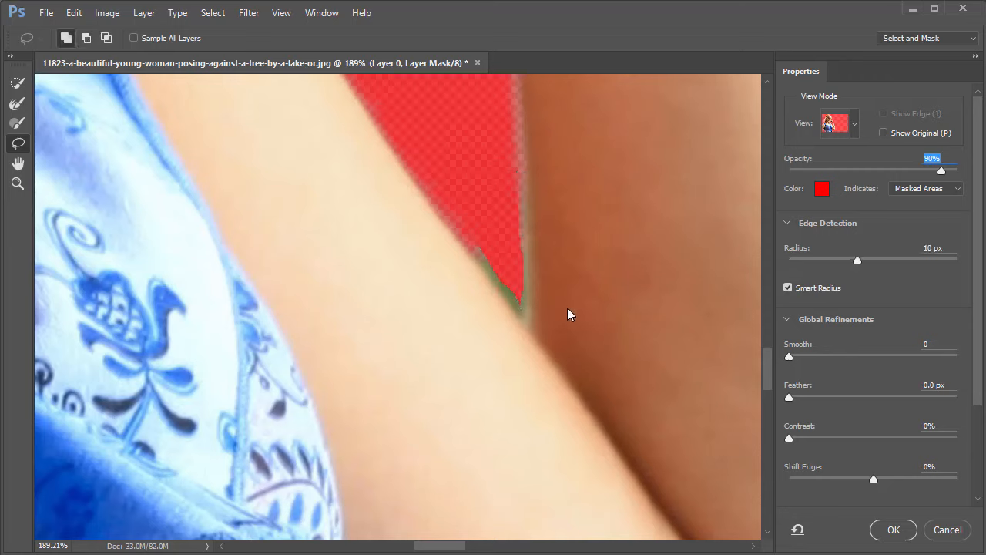
pyautogui.hotkey('ctrl', 'z')
pyautogui.moveTo(490, 267); pyautogui.dragTo(493, 267)
pyautogui.moveTo(532, 303); pyautogui.dragTo(478, 340)
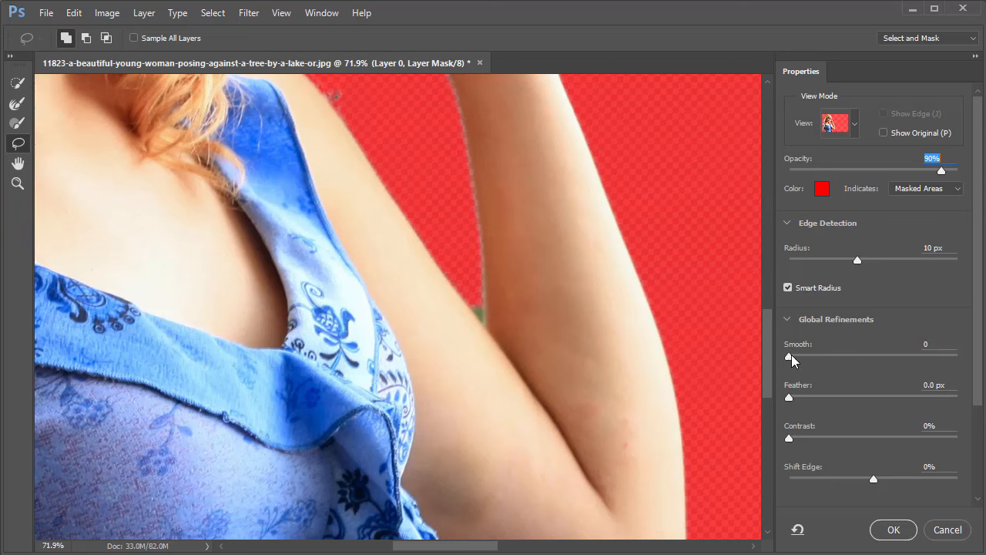
# Set the global refinements to Smooth 4, Feather 0.5 px and Contrast 24%.
pyautogui.moveTo(791, 359); pyautogui.dragTo(797, 359)
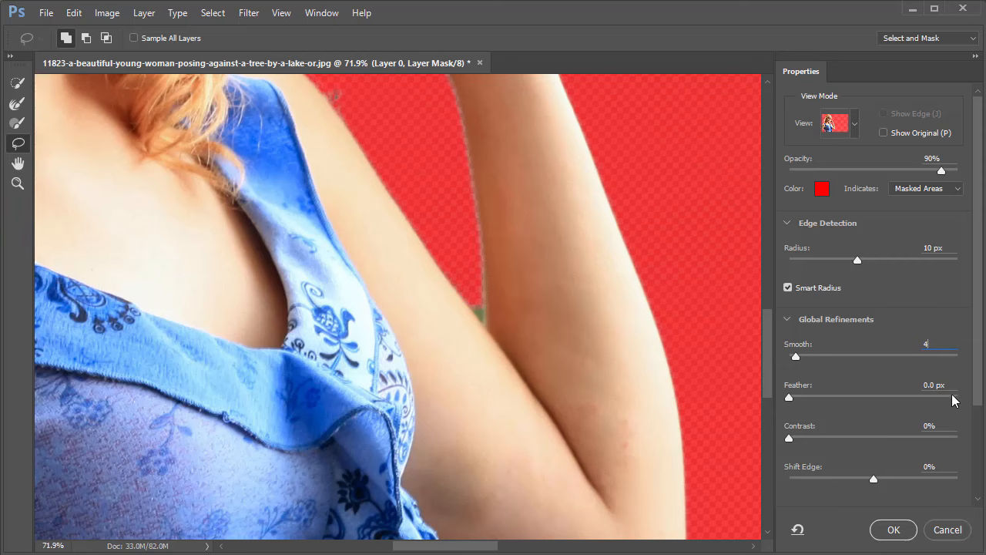
pyautogui.press('Tab')
pyautogui.write('1')
pyautogui.keyDown('ctrl'); pyautogui.moveTo(471, 310); pyautogui.dragTo(415, 303); pyautogui.keyUp('ctrl')
pyautogui.moveTo(202, 246); pyautogui.dragTo(265, 282)
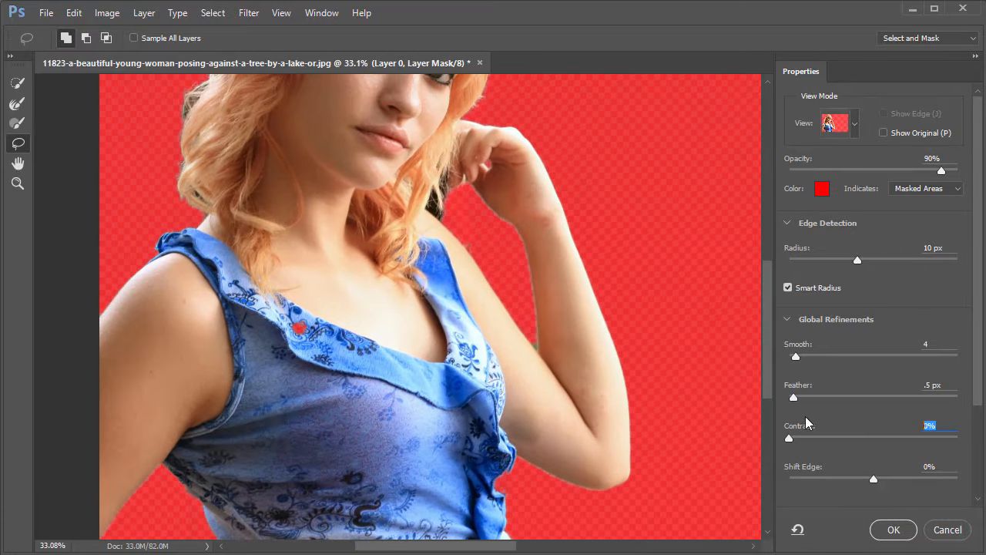
pyautogui.moveTo(801, 446); pyautogui.dragTo(828, 451)
pyautogui.moveTo(537, 349)
pyautogui.keyDown('ctrl'); pyautogui.mouseDown()
pyautogui.moveTo(570, 350)
pyautogui.moveTo(524, 344)
pyautogui.moveTo(546, 315)
pyautogui.mouseUp(); pyautogui.keyUp('ctrl')
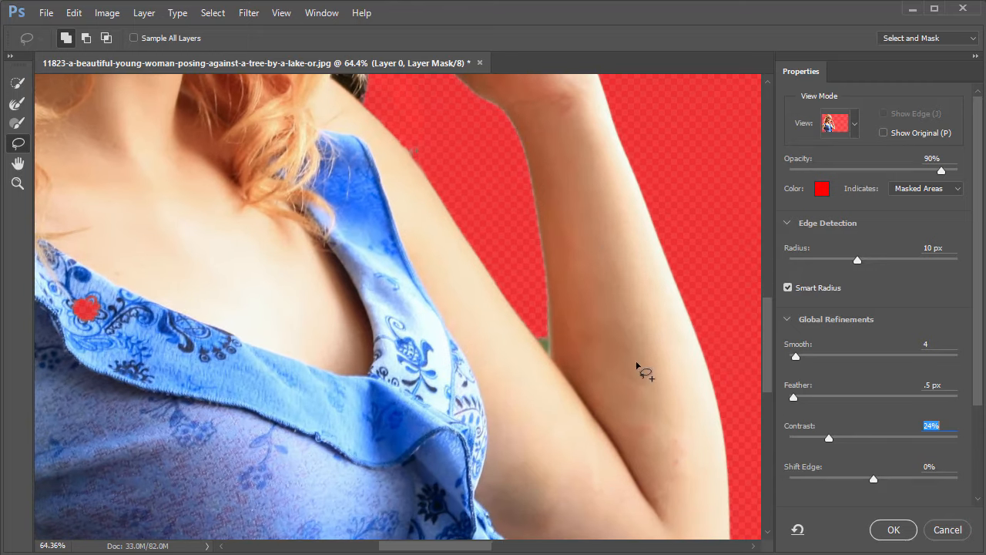
# Set Shift Edge to +12% and apply the refinements to the layer mask.
pyautogui.moveTo(874, 484); pyautogui.dragTo(887, 484)
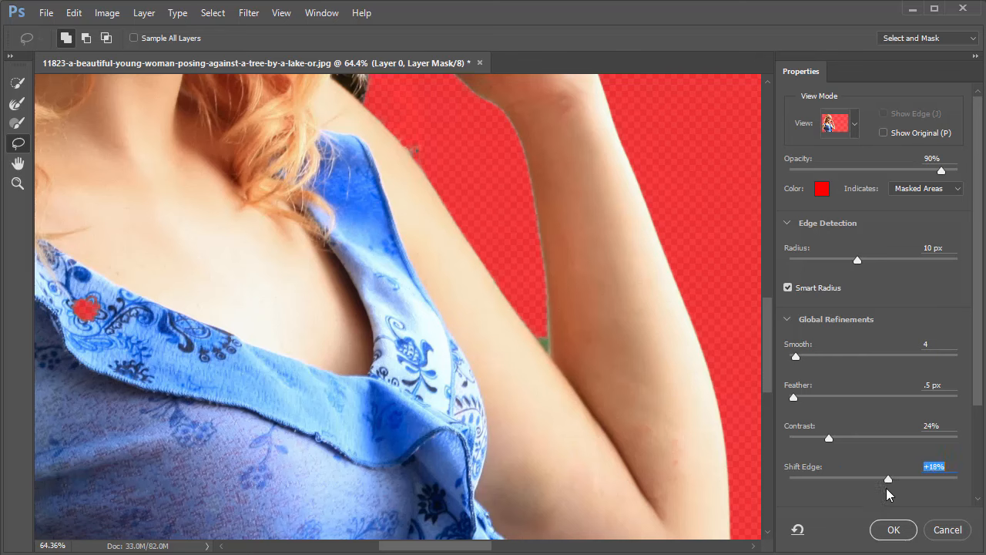
pyautogui.moveTo(888, 483); pyautogui.dragTo(774, 484)
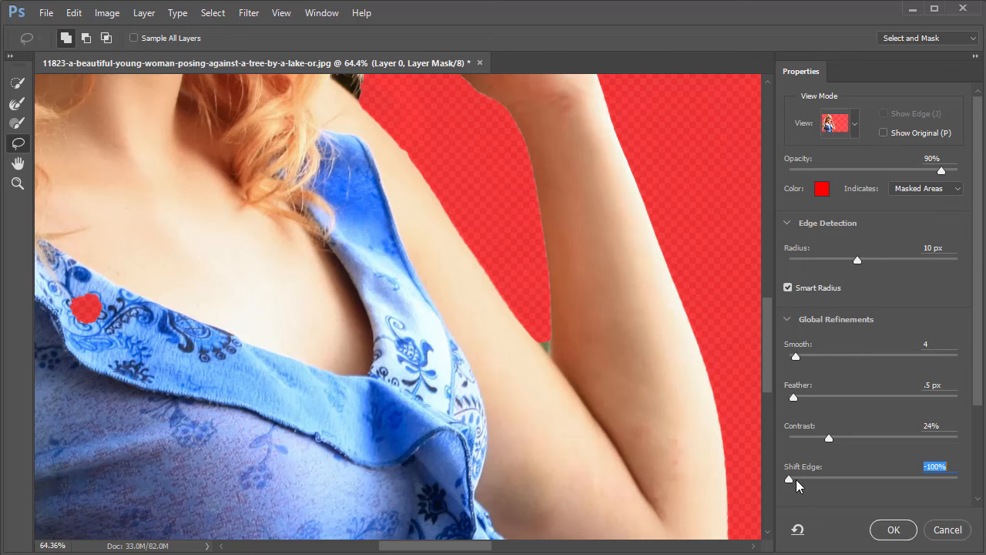
pyautogui.moveTo(797, 480); pyautogui.dragTo(885, 484)
pyautogui.click(21, 87)
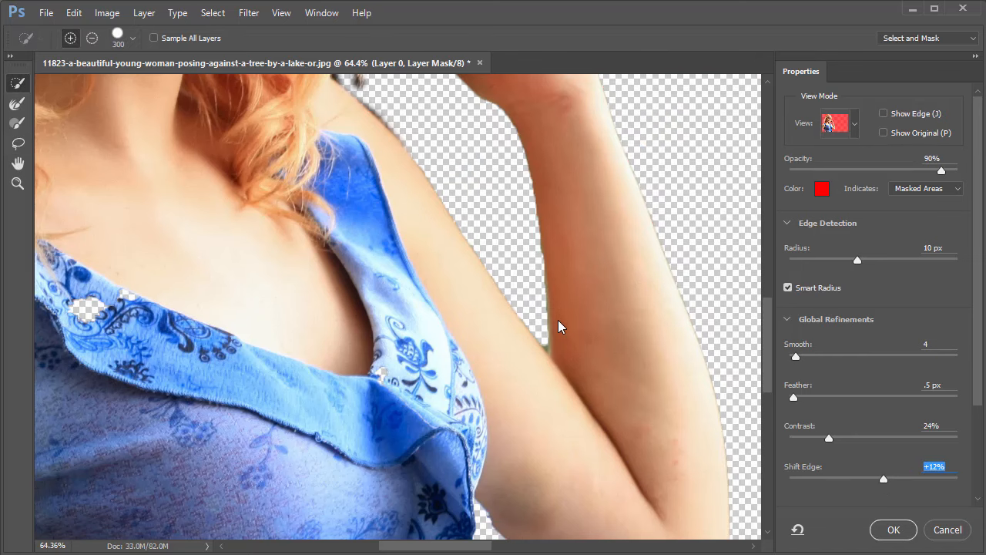
pyautogui.click(894, 530)
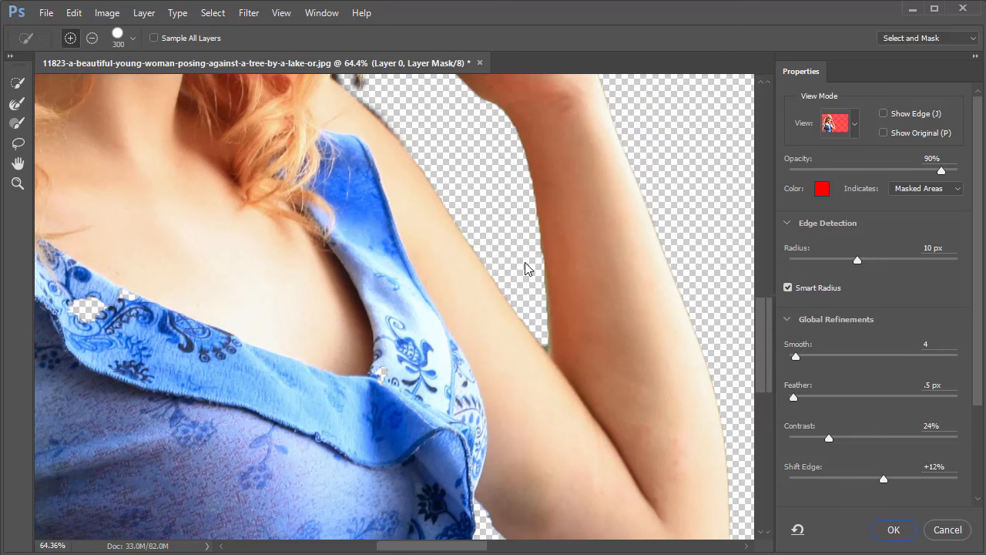
# Paint black on Layer 0's mask over the upper part of the green remnant between the arm sections, using a size 20 brush.
pyautogui.moveTo(567, 314); pyautogui.dragTo(515, 307)
pyautogui.moveTo(616, 373); pyautogui.dragTo(697, 363)
pyautogui.moveTo(420, 216); pyautogui.dragTo(504, 231)
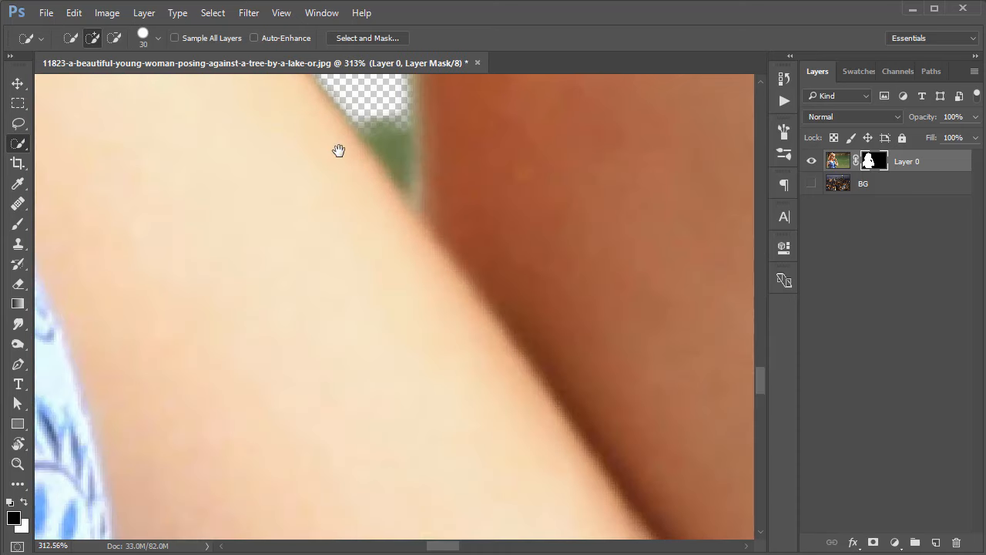
pyautogui.moveTo(339, 149); pyautogui.dragTo(433, 316)
pyautogui.press('b')
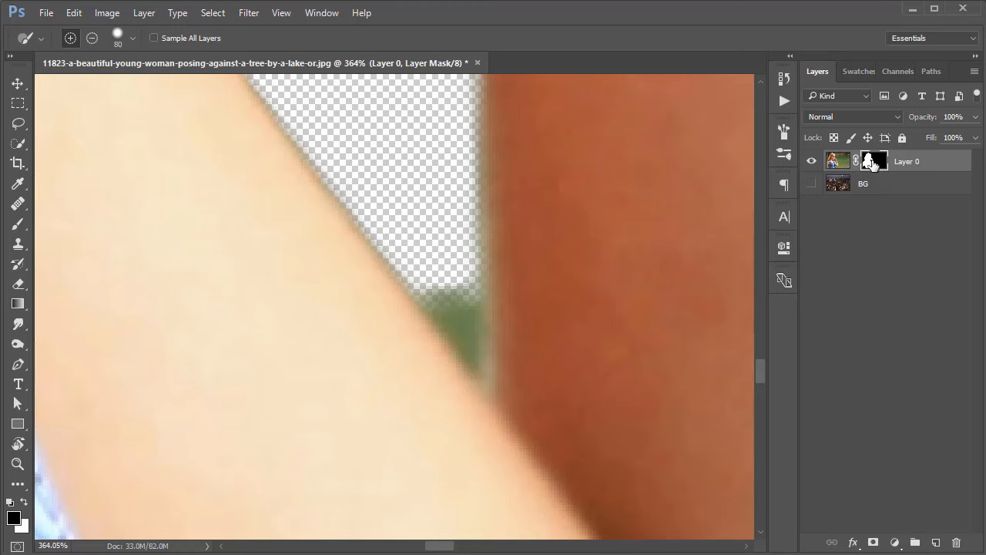
pyautogui.press('b')
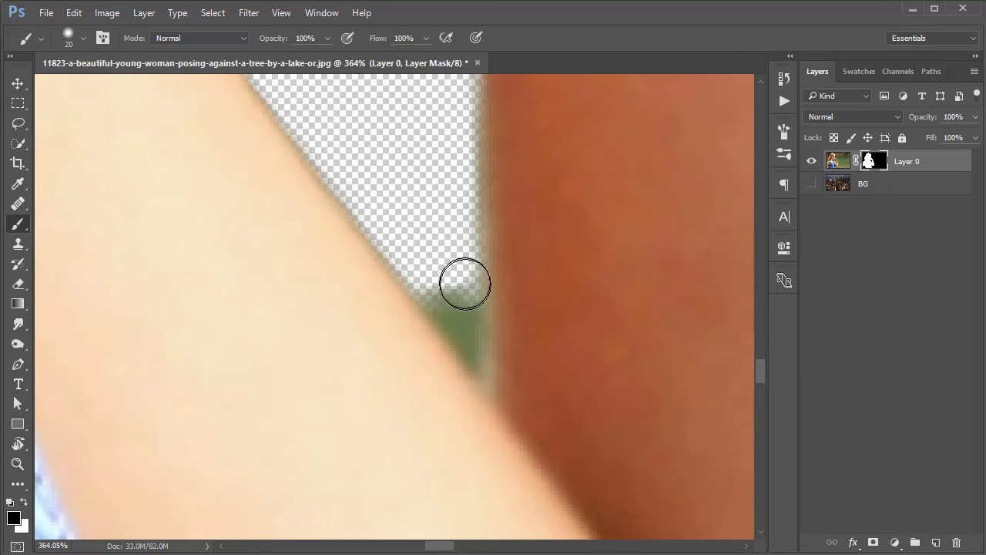
# Draw a closed Pen path around the remaining green area in the narrow gap between forearm and upper arm.
pyautogui.press('p')
pyautogui.scroll(1, 467, 275)
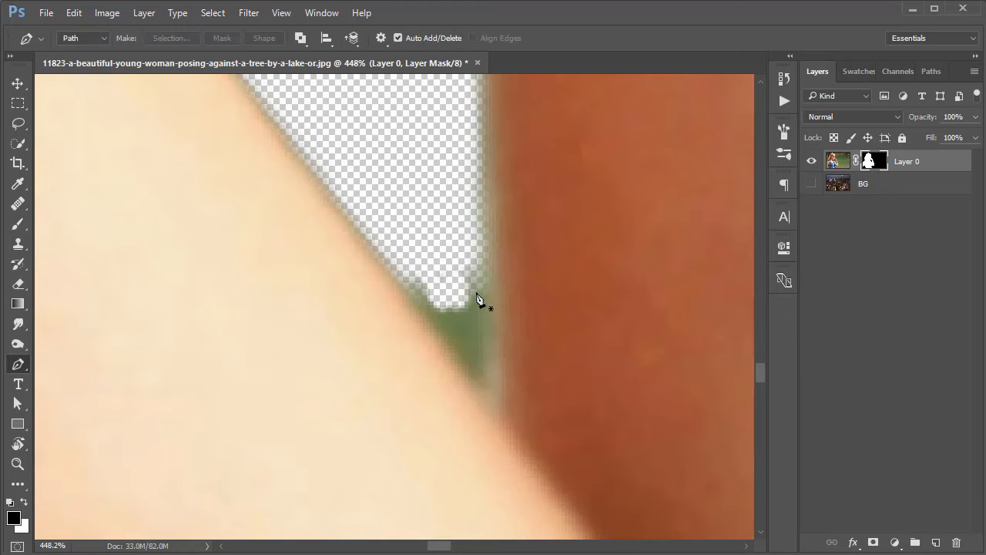
pyautogui.click(389, 252)
pyautogui.moveTo(475, 245); pyautogui.dragTo(447, 203)
pyautogui.click(406, 185)
pyautogui.click(390, 253)
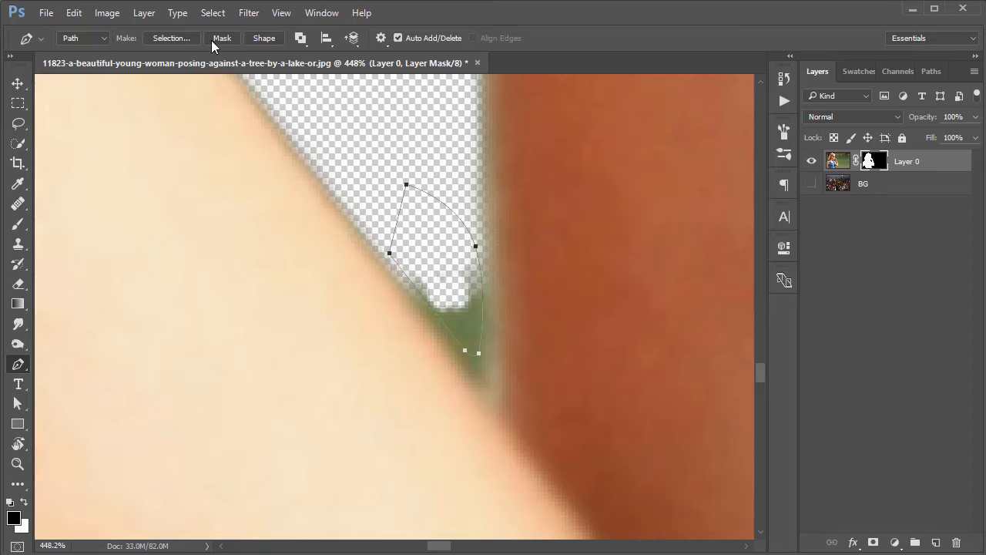
# Convert the path to a selection with a 5 pixel feather, fill it with black on the mask and deselect.
pyautogui.click(167, 39)
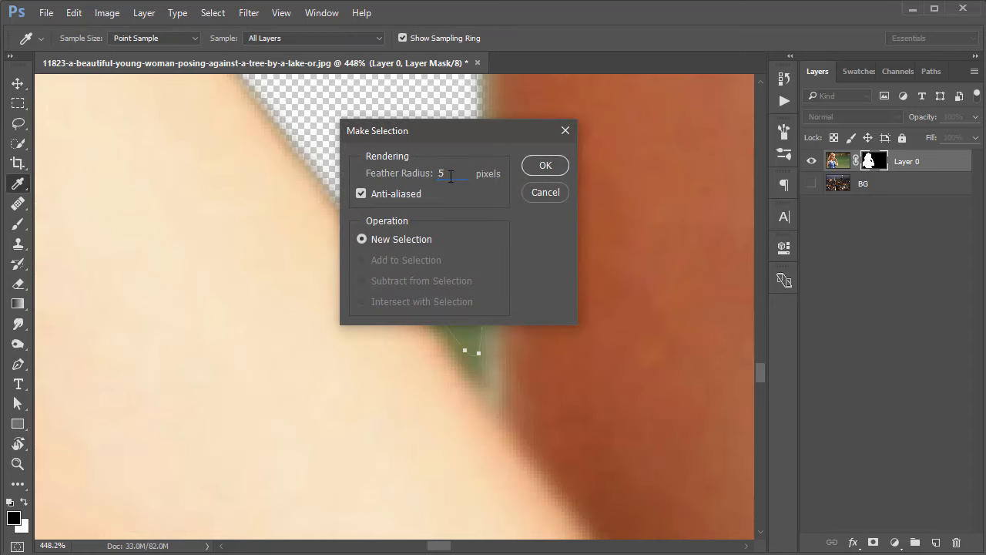
pyautogui.press('Return')
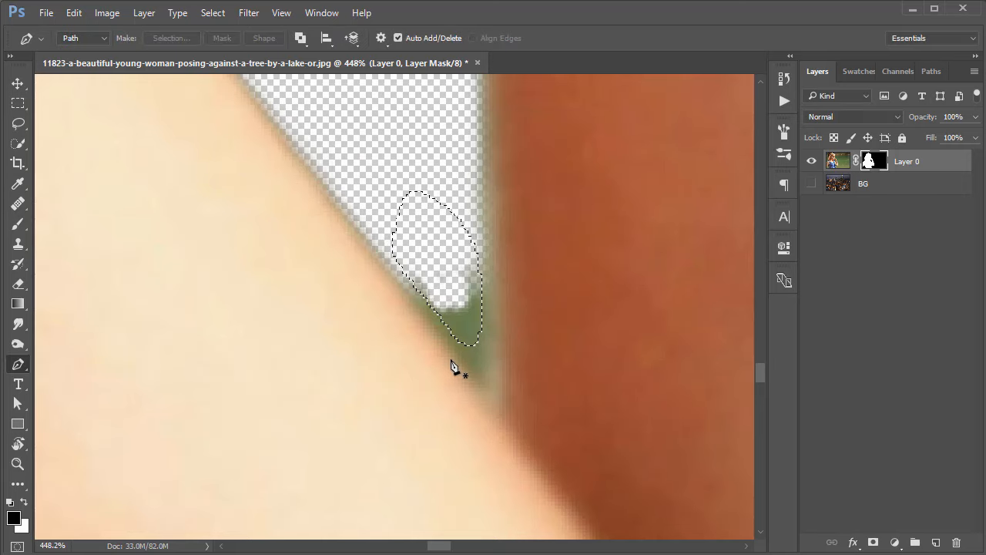
pyautogui.hotkey('alt', 'BackSpace')
pyautogui.hotkey('ctrl', 'd')
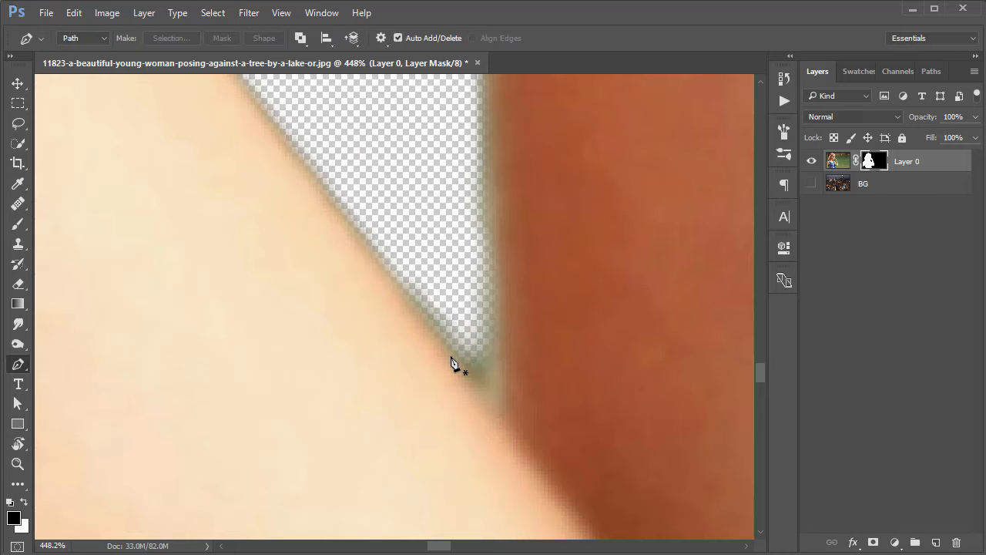
# Open Layer 0's mask in Select and Mask to rework the hair edge above the ruffled shoulder.
pyautogui.moveTo(460, 338); pyautogui.dragTo(337, 310)
pyautogui.keyDown('ctrl'); pyautogui.click(340, 315); pyautogui.keyUp('ctrl')
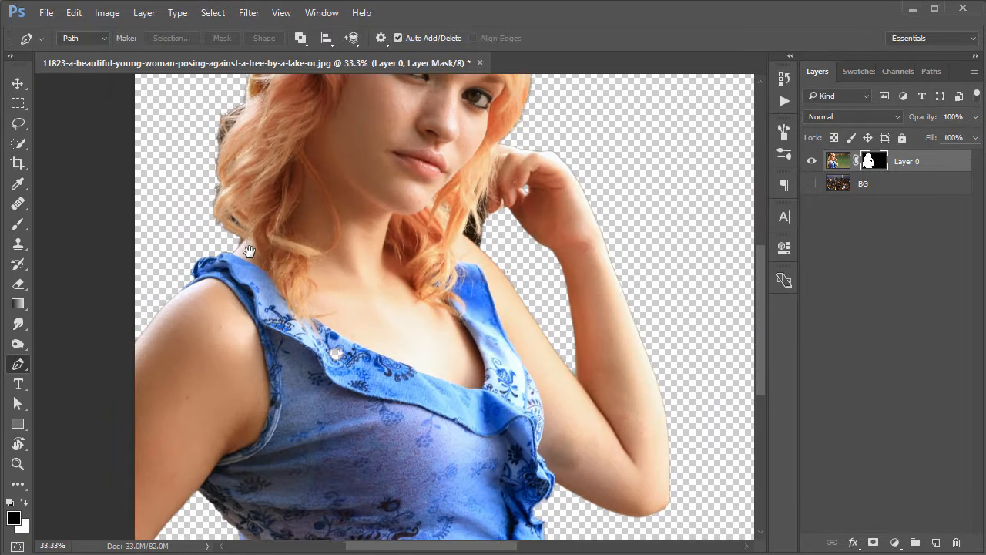
pyautogui.keyDown('ctrl'); pyautogui.click(233, 160); pyautogui.keyUp('ctrl')
pyautogui.moveTo(233, 159); pyautogui.dragTo(256, 192)
pyautogui.moveTo(236, 269); pyautogui.dragTo(301, 275)
pyautogui.rightClick(863, 162)
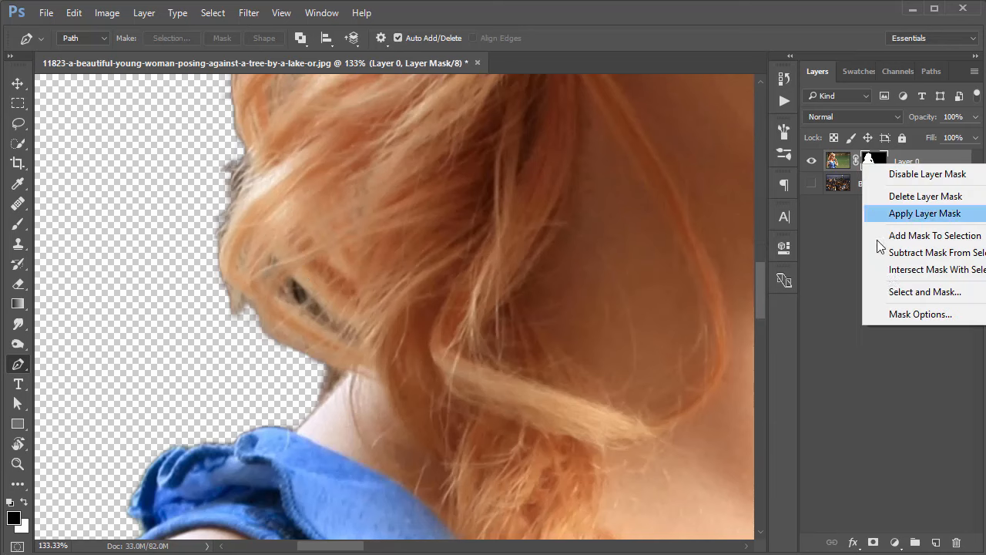
pyautogui.click(886, 293)
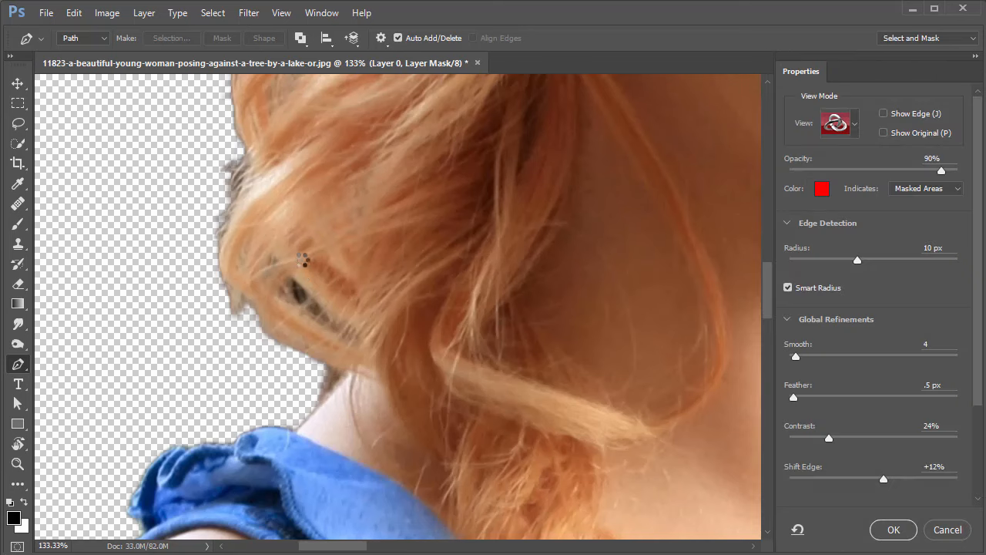
pyautogui.press('[')
pyautogui.press('[')
pyautogui.press('[')
pyautogui.press('[')
pyautogui.press('[')
pyautogui.press('[')
pyautogui.press('[')
pyautogui.press('[')
pyautogui.press('[')
pyautogui.press('[')
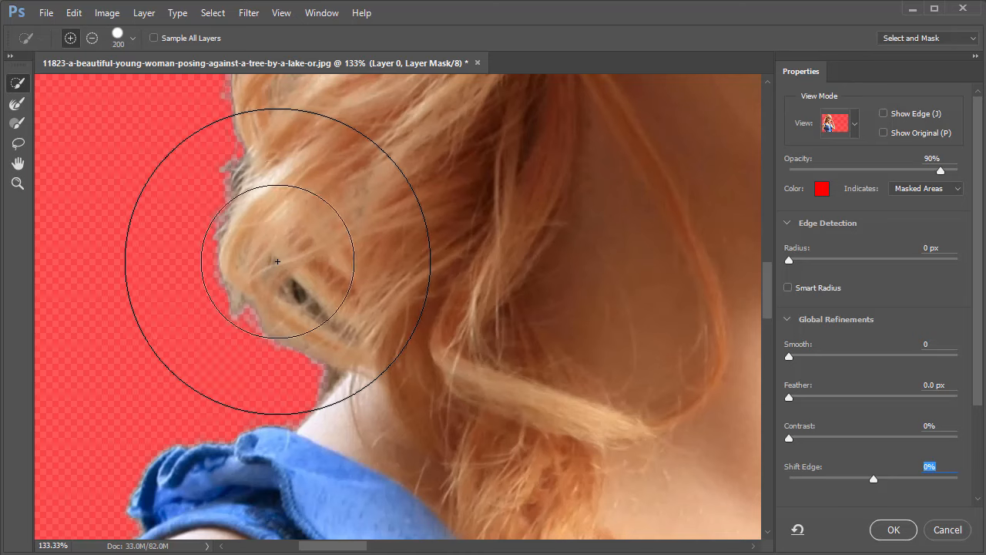
pyautogui.moveTo(235, 164)
pyautogui.mouseDown()
pyautogui.moveTo(217, 226)
pyautogui.moveTo(219, 263)
pyautogui.moveTo(251, 302)
pyautogui.mouseUp()
pyautogui.hotkey('ctrl', 'z')
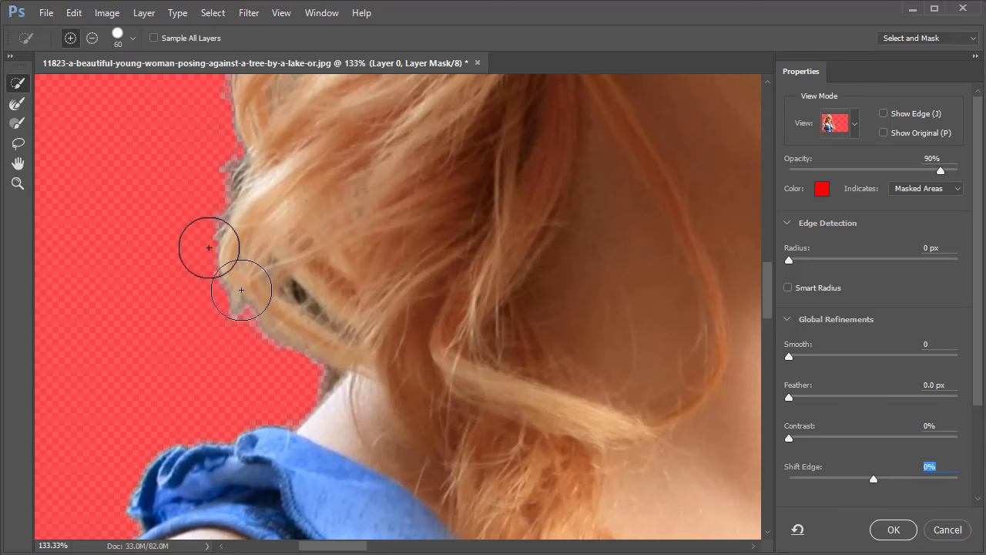
# Brush along the outer hair edge down to the neck with the size 50 Refine Edge Brush and apply the refinement.
pyautogui.click(11, 128)
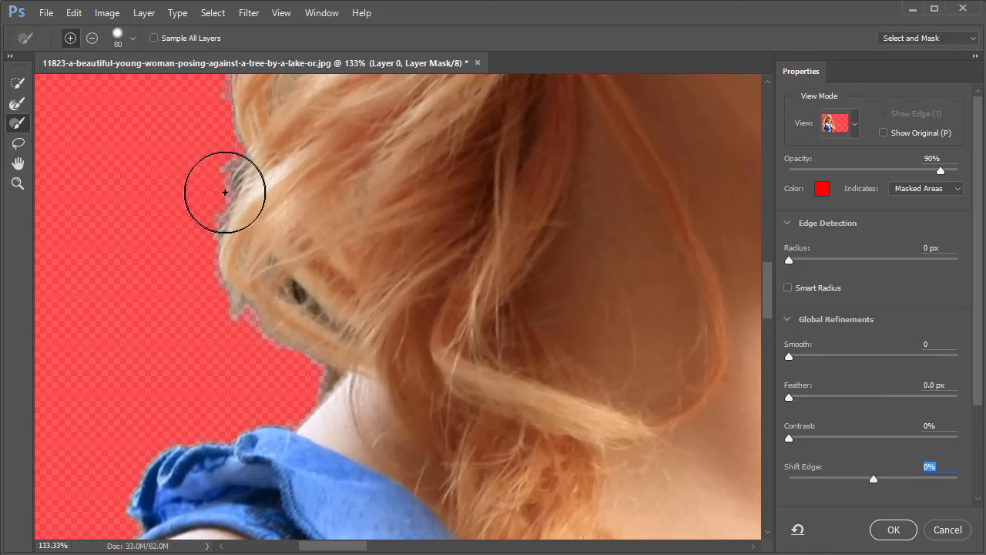
pyautogui.click(17, 103)
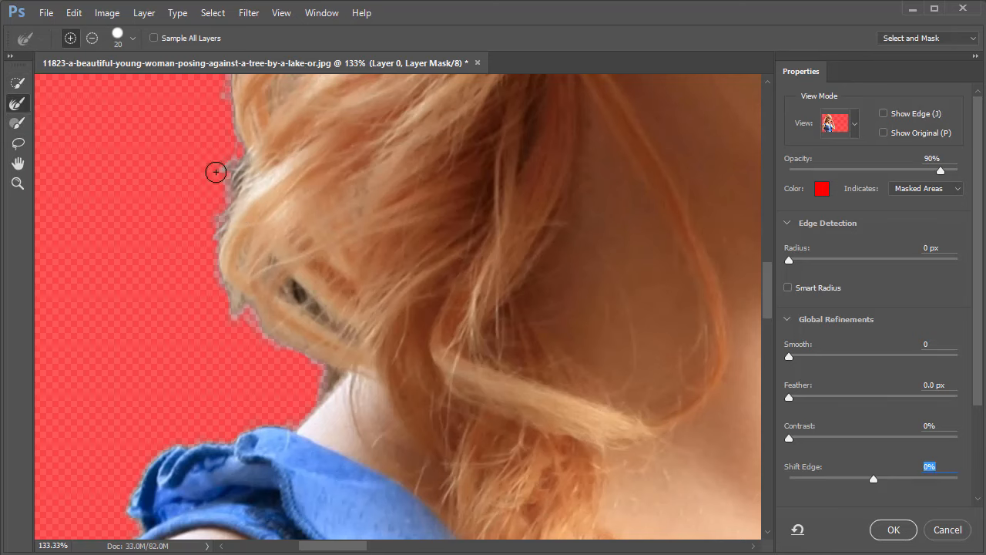
pyautogui.moveTo(233, 191)
pyautogui.mouseDown()
pyautogui.moveTo(237, 257)
pyautogui.moveTo(317, 375)
pyautogui.mouseUp()
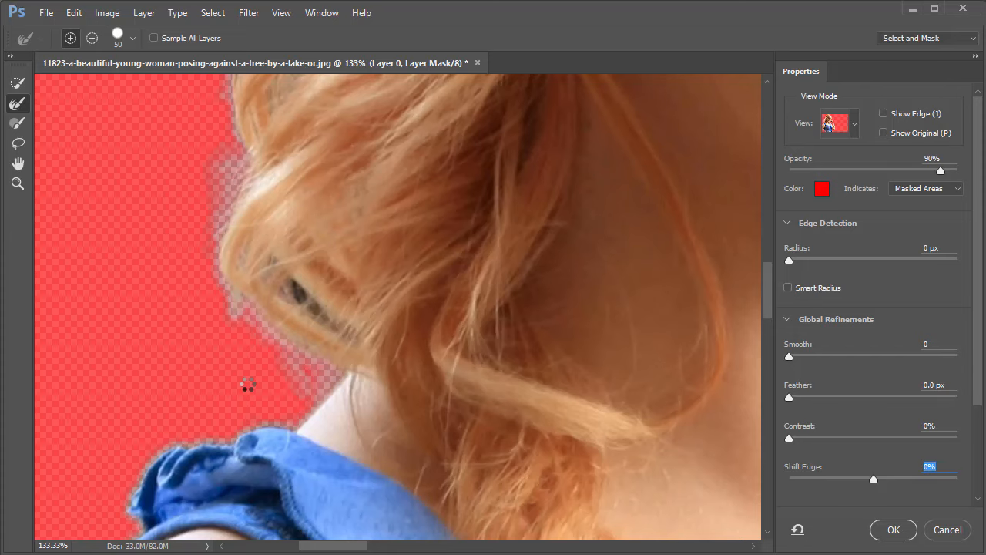
pyautogui.click(893, 530)
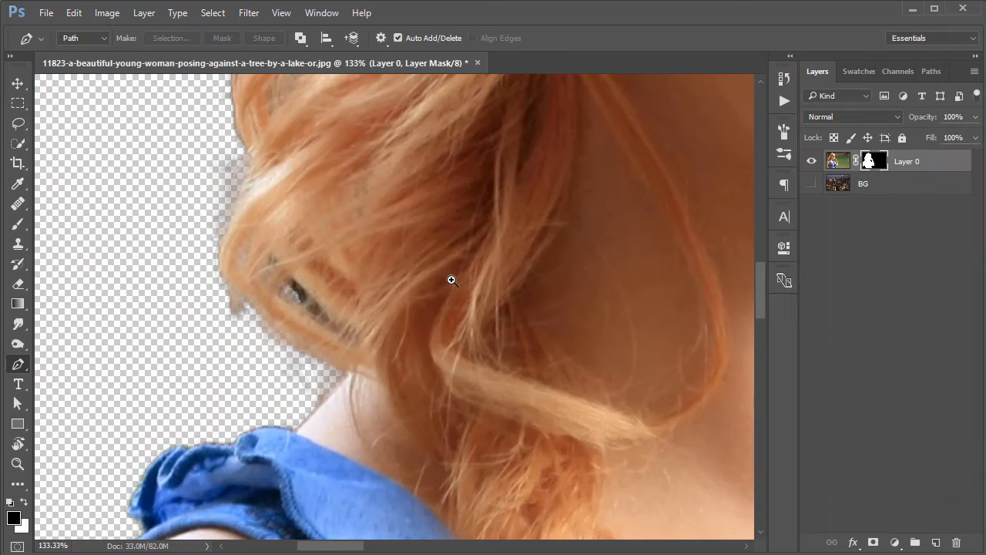
# Make the BG layer visible and check the woman's cutout edges against the night skyline.
pyautogui.moveTo(452, 280); pyautogui.dragTo(366, 309)
pyautogui.click(811, 183)
pyautogui.moveTo(308, 295); pyautogui.dragTo(330, 289)
pyautogui.moveTo(588, 286); pyautogui.dragTo(560, 286)
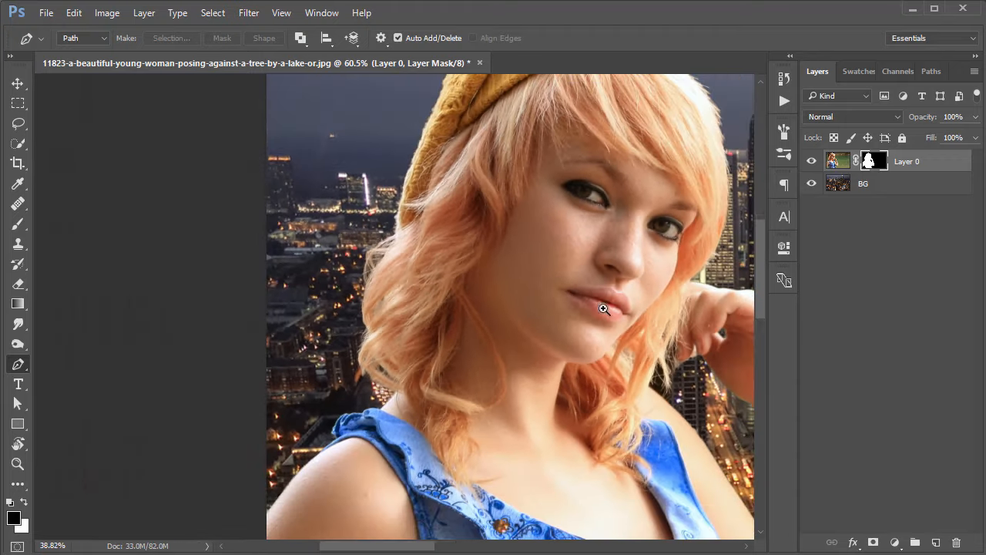
pyautogui.moveTo(606, 311); pyautogui.dragTo(388, 271)
pyautogui.moveTo(487, 277); pyautogui.dragTo(442, 276)
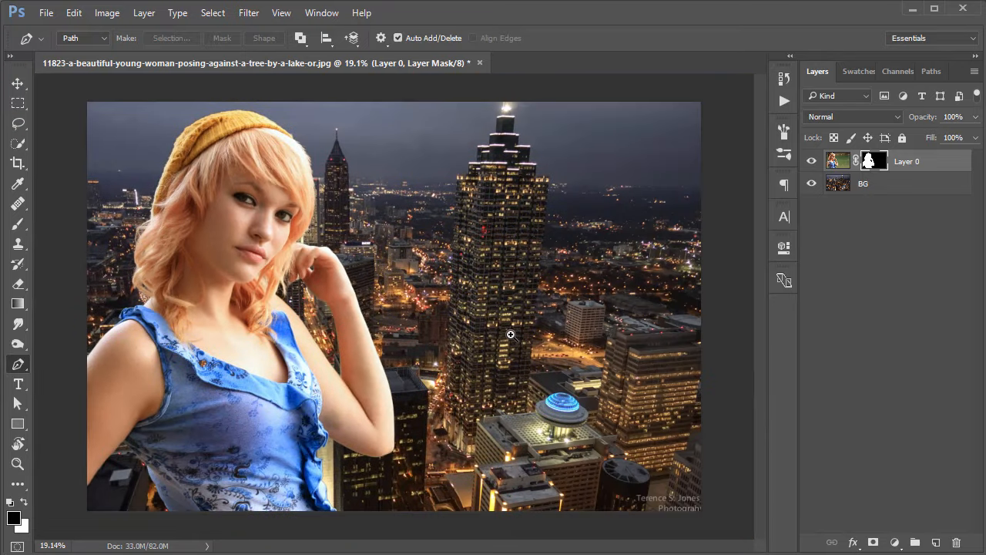
pyautogui.moveTo(318, 359); pyautogui.dragTo(349, 357)
pyautogui.moveTo(259, 306); pyautogui.dragTo(208, 232)
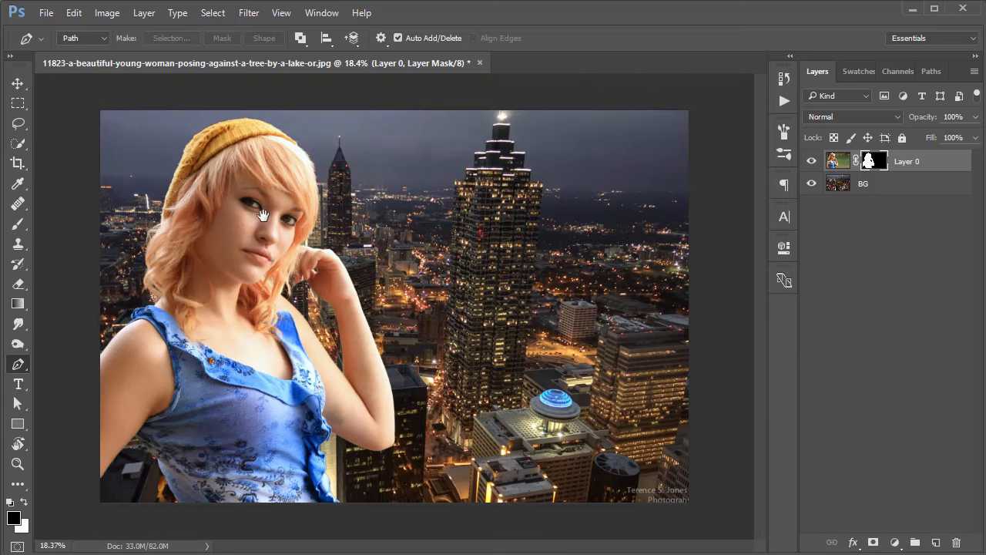
pyautogui.moveTo(301, 229); pyautogui.dragTo(343, 235)
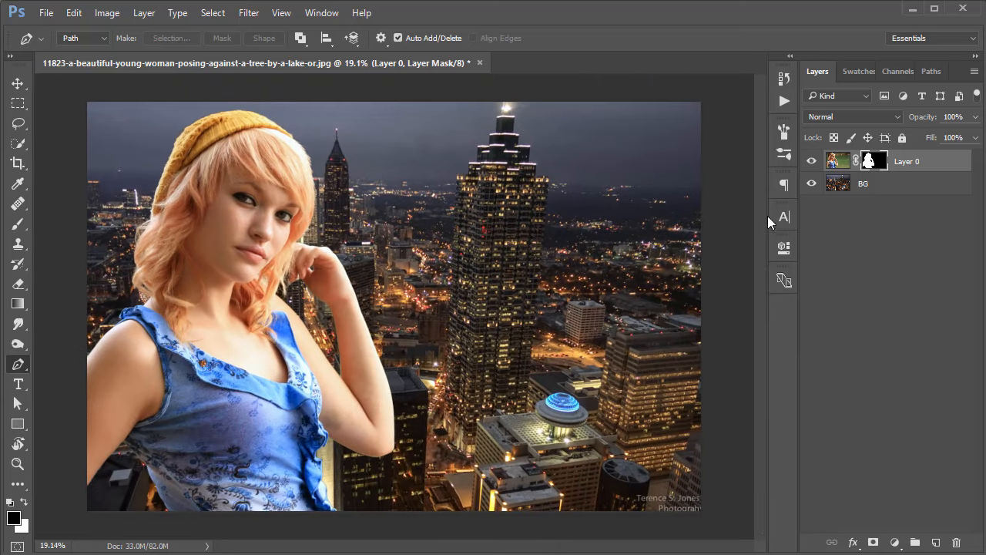
# Start a Field Blur from the Blur Gallery on the BG layer and set its blur to 39 px.
pyautogui.click(869, 191)
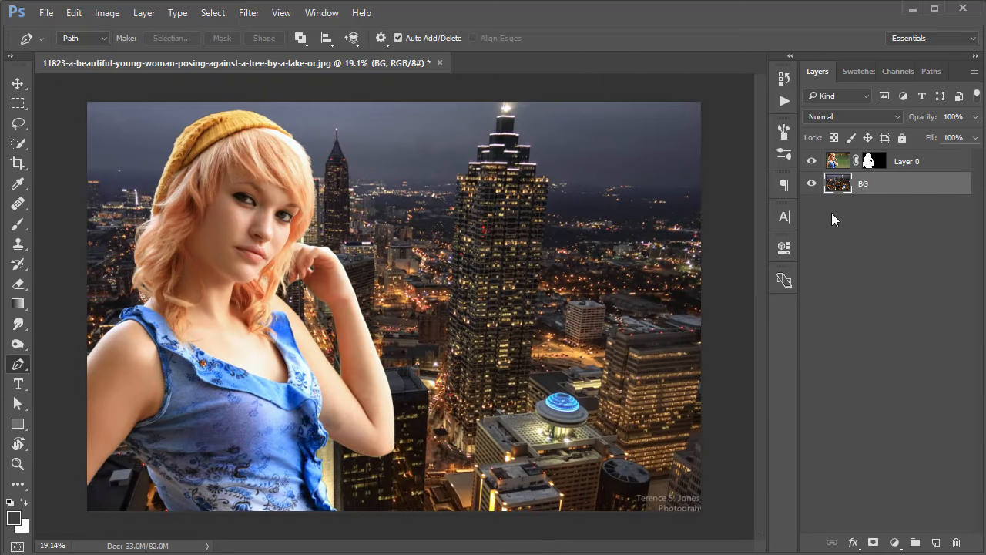
pyautogui.click(257, 14)
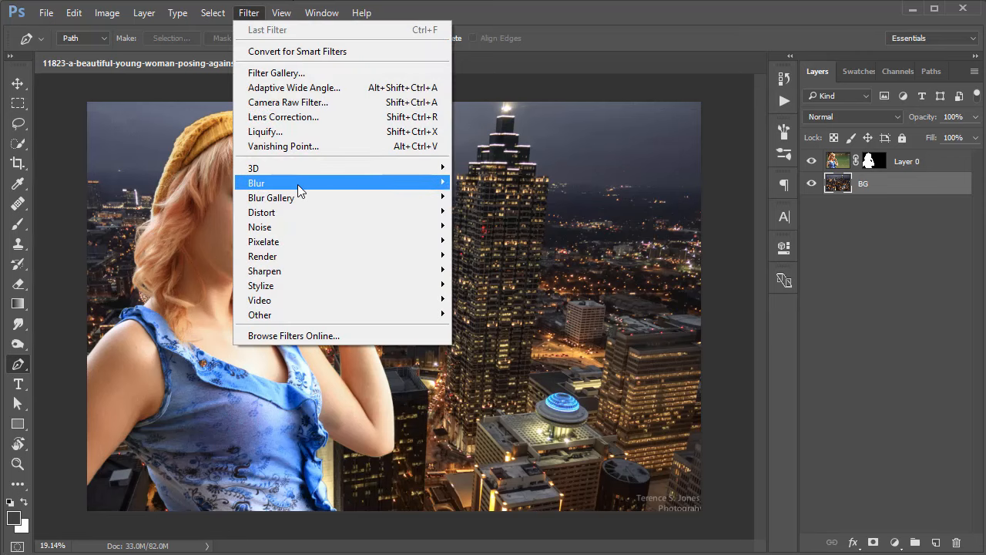
pyautogui.moveTo(297, 197)
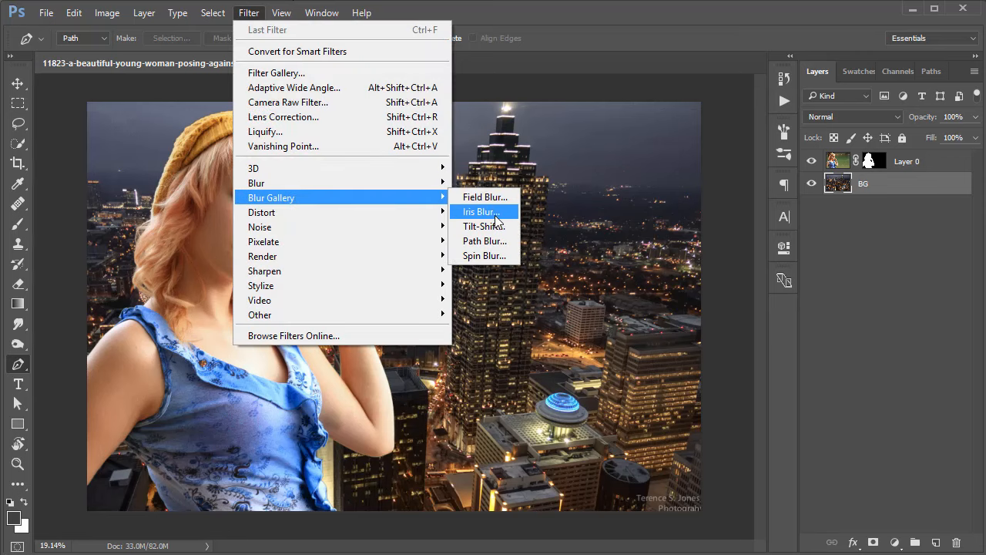
pyautogui.click(486, 198)
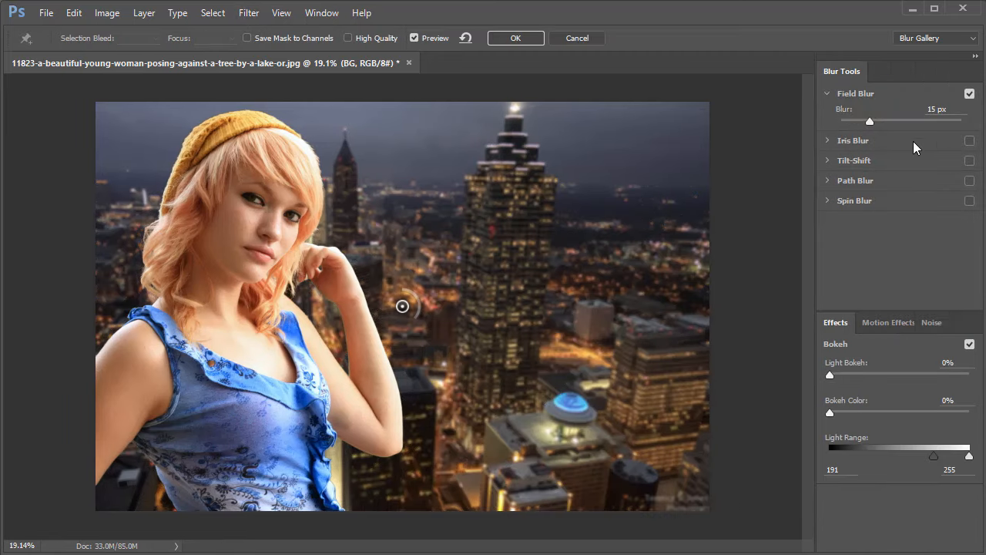
pyautogui.moveTo(873, 119); pyautogui.dragTo(891, 126)
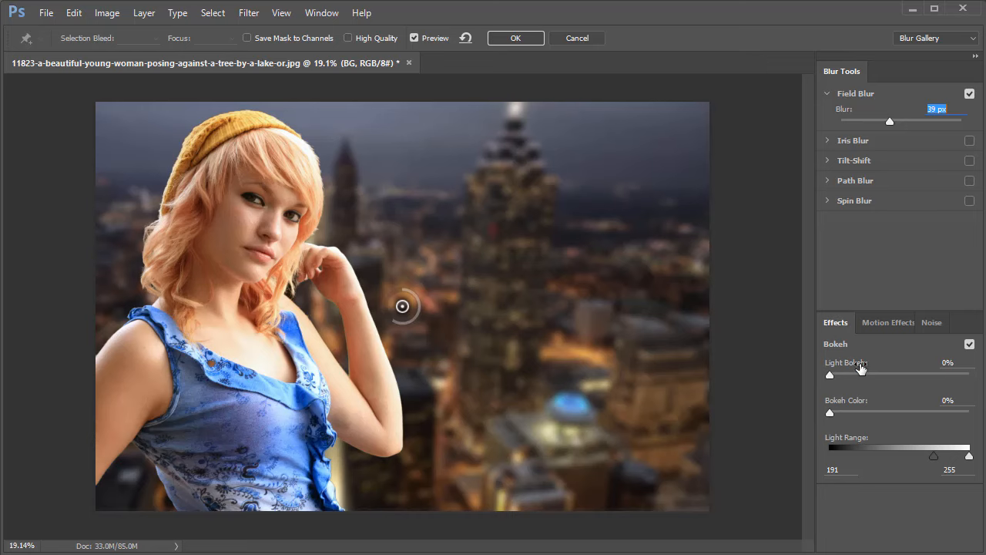
# Set the bokeh effect to 51% Light Bokeh, 40% Bokeh Color and a Light Range of 175 to 214.
pyautogui.moveTo(830, 378); pyautogui.dragTo(885, 376)
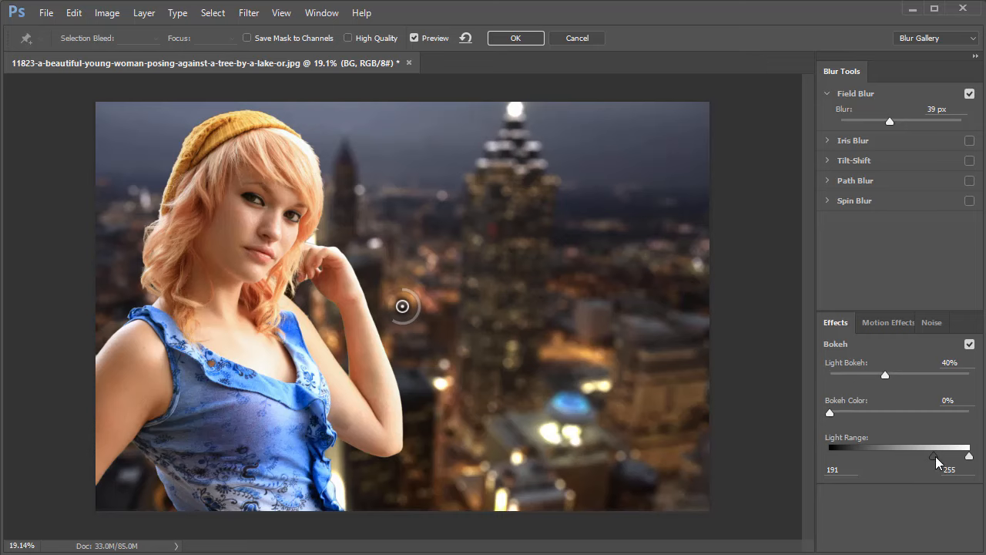
pyautogui.moveTo(935, 456)
pyautogui.mouseDown()
pyautogui.moveTo(952, 458)
pyautogui.moveTo(911, 460)
pyautogui.moveTo(951, 456)
pyautogui.moveTo(926, 459)
pyautogui.mouseUp()
pyautogui.moveTo(830, 413); pyautogui.dragTo(887, 416)
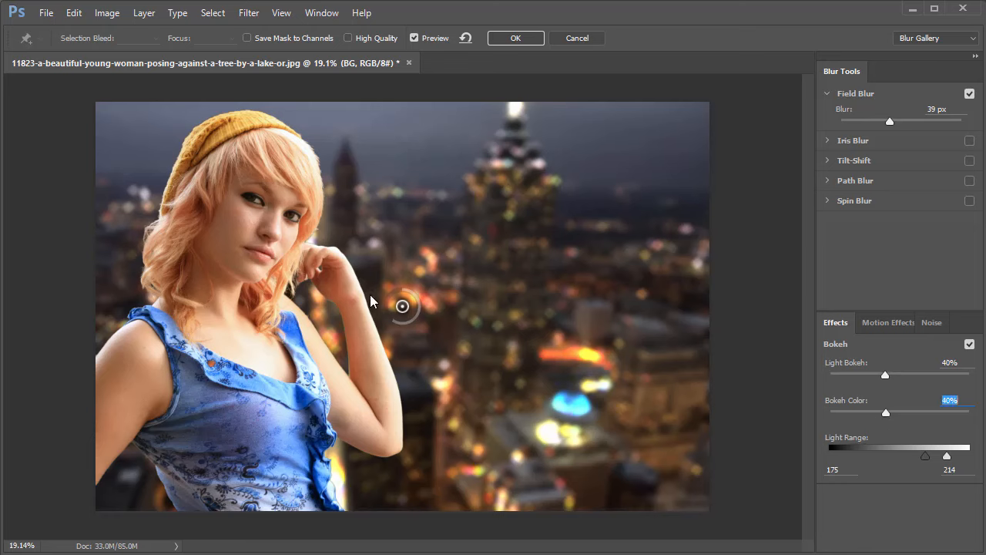
pyautogui.moveTo(882, 373)
pyautogui.mouseDown()
pyautogui.moveTo(912, 376)
pyautogui.moveTo(886, 378)
pyautogui.moveTo(902, 376)
pyautogui.mouseUp()
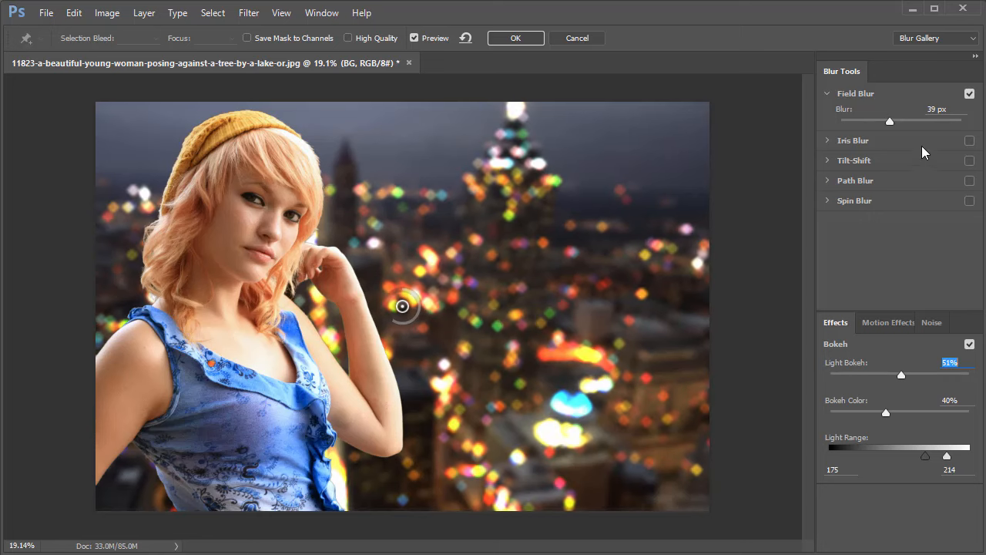
# Adjust the blur to 154 px, Bokeh Color to 35% and the upper Light Range to 238, and apply the Field Blur.
pyautogui.moveTo(893, 123); pyautogui.dragTo(911, 124)
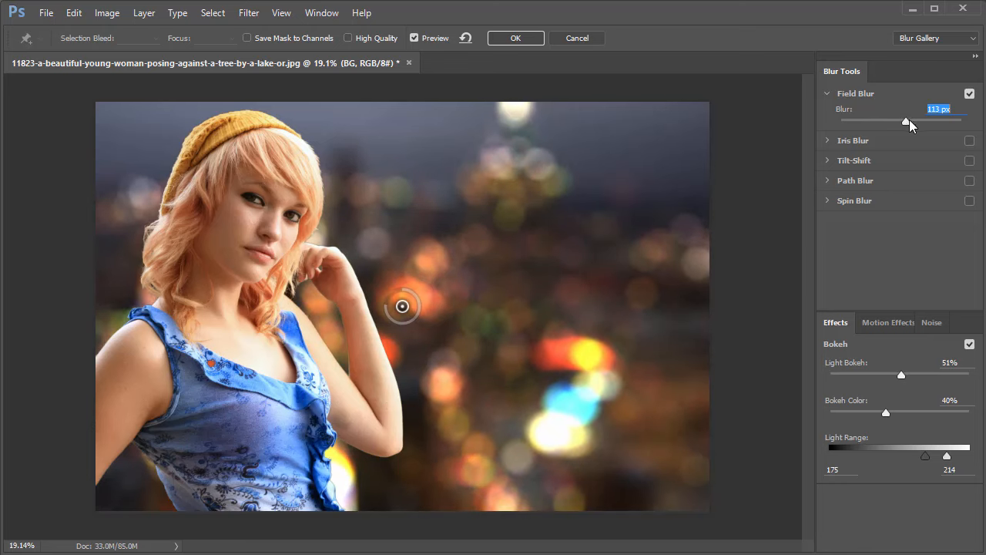
pyautogui.moveTo(909, 423); pyautogui.dragTo(885, 419)
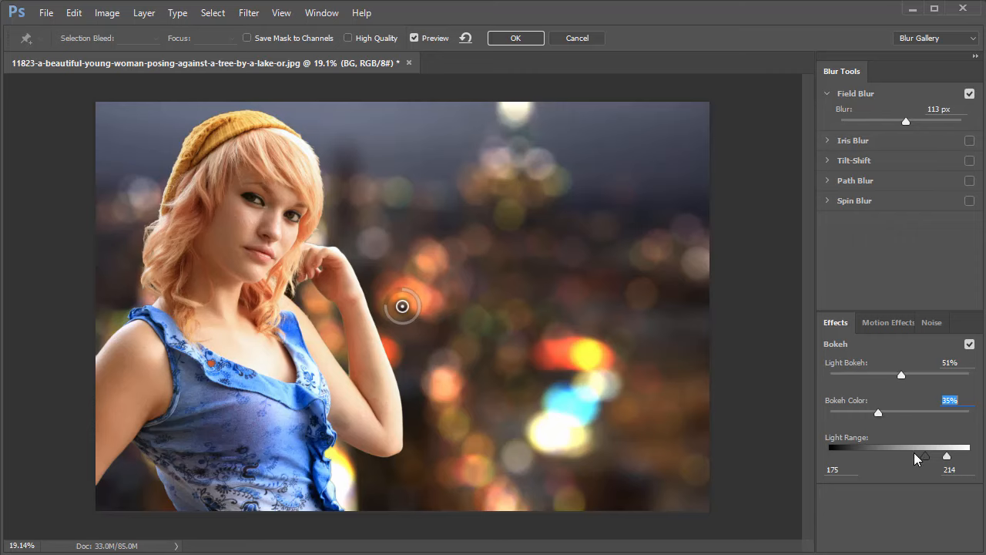
pyautogui.moveTo(947, 457); pyautogui.dragTo(959, 460)
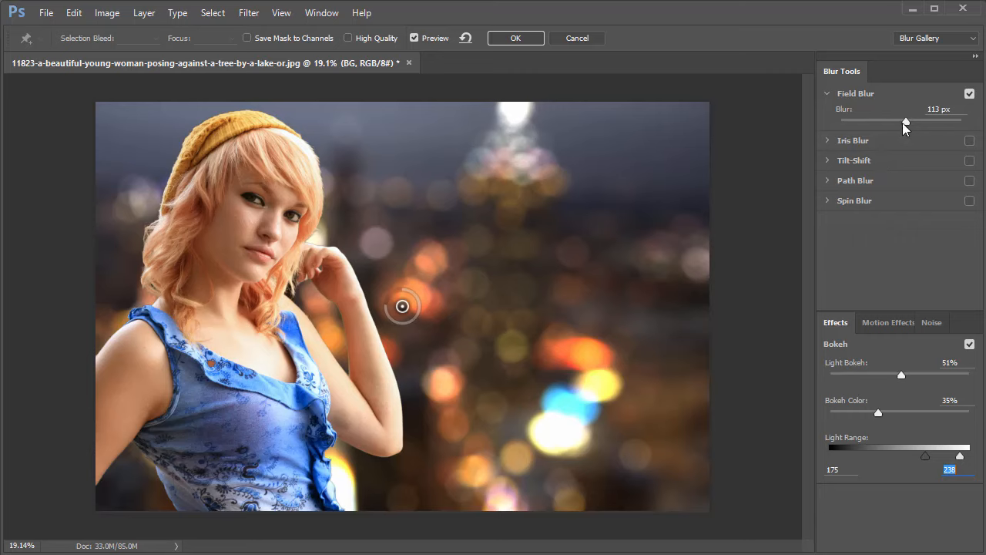
pyautogui.moveTo(905, 123); pyautogui.dragTo(915, 121)
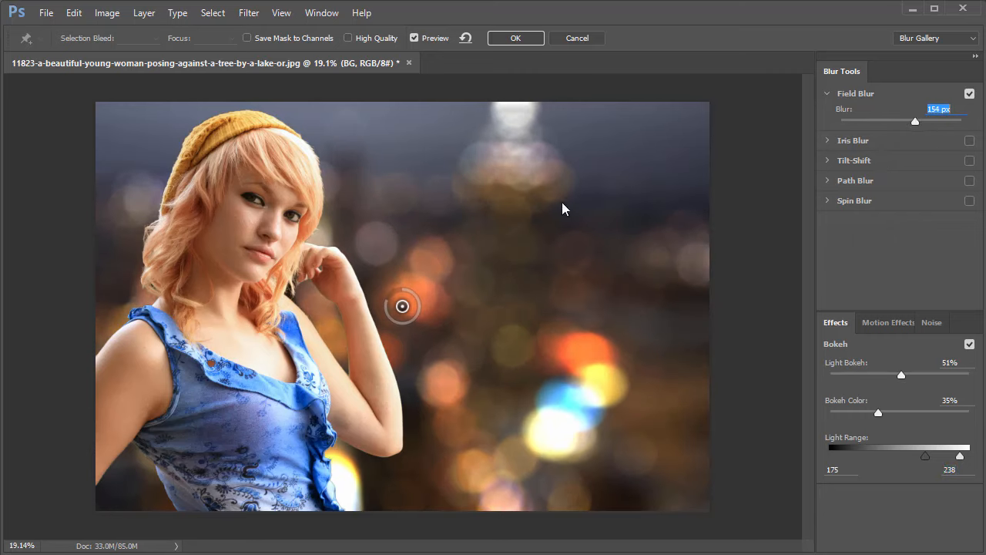
pyautogui.click(515, 38)
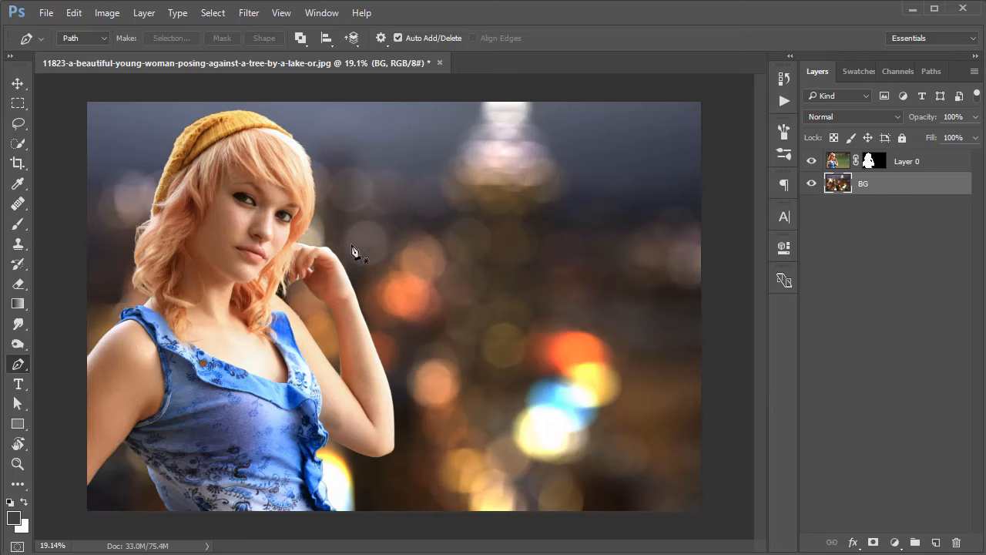
pyautogui.press('v')
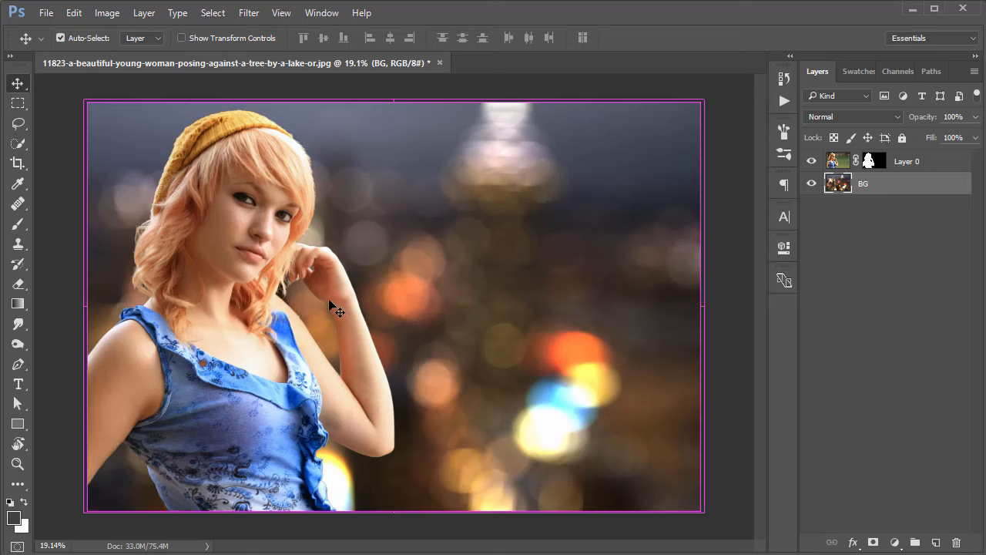
pyautogui.scroll(1, 336, 303)
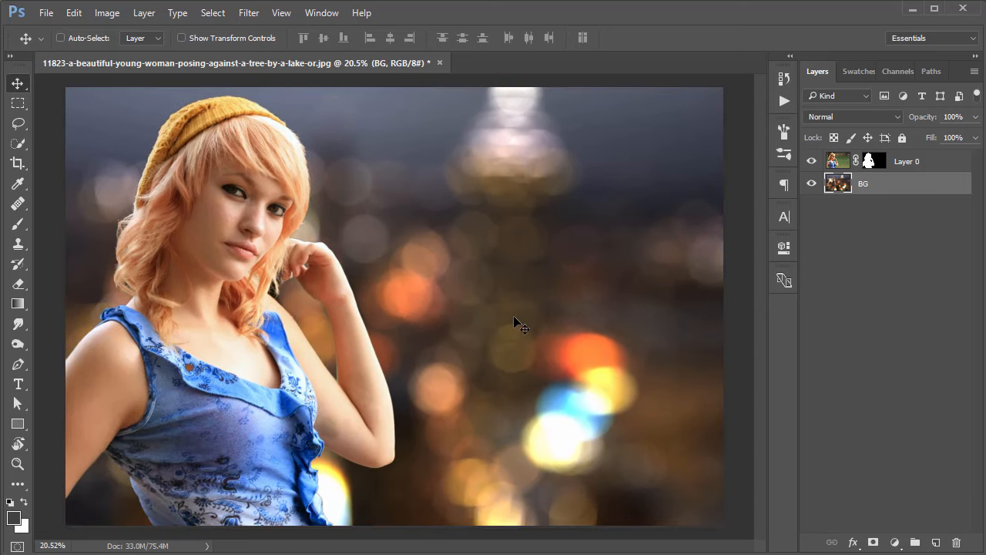
pyautogui.scroll(1, 463, 310)
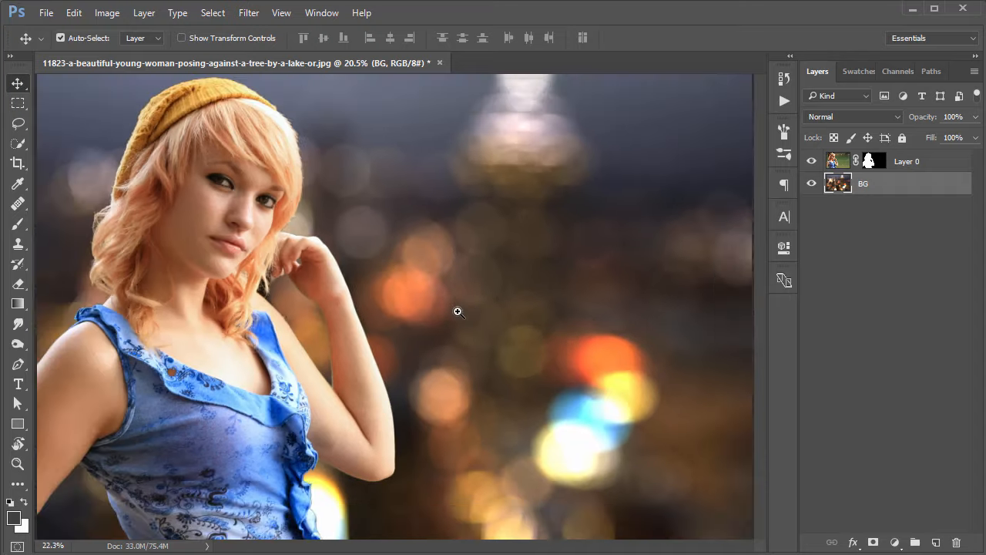
pyautogui.scroll(-1, 458, 311)
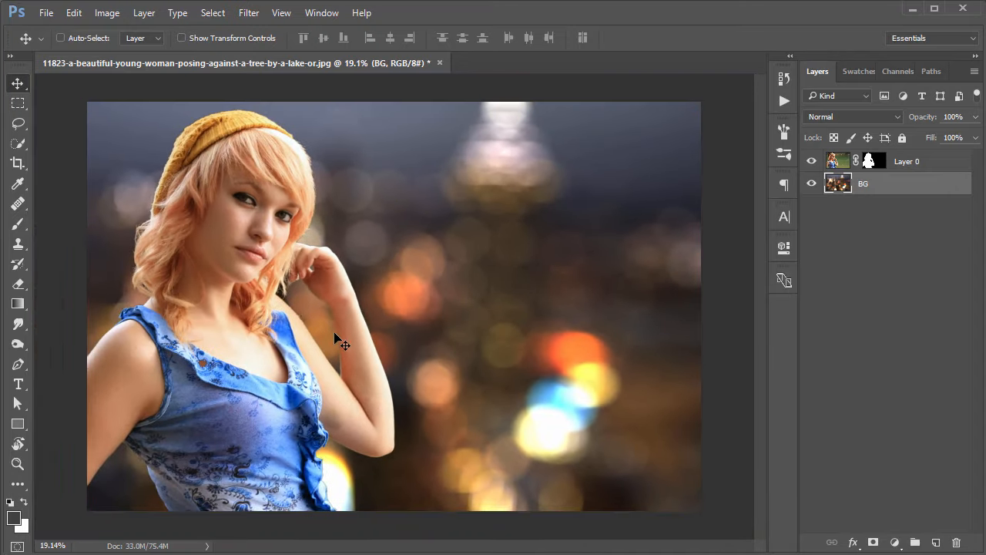
# Add a new layer above Layer 0 and fill it with medium gray.
pyautogui.click(917, 168)
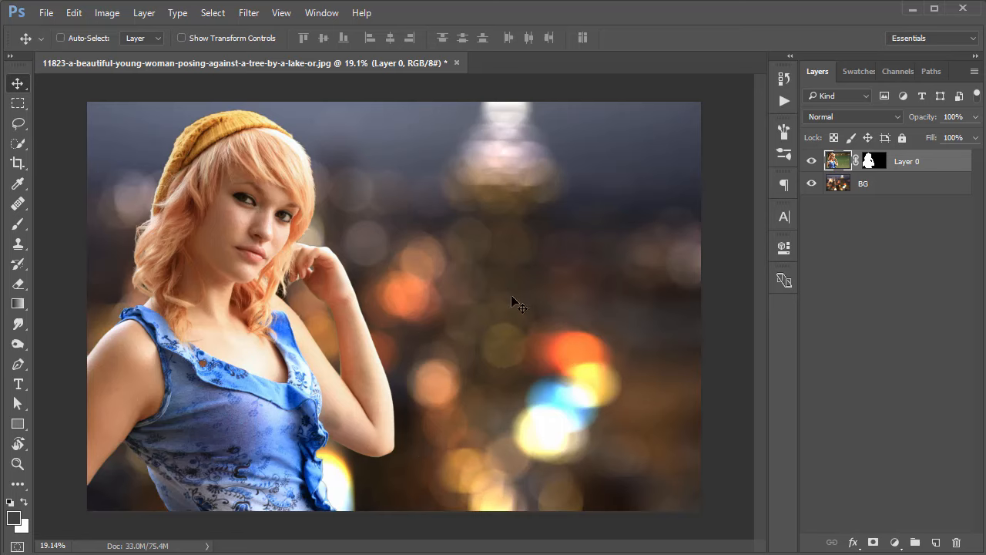
pyautogui.click(937, 543)
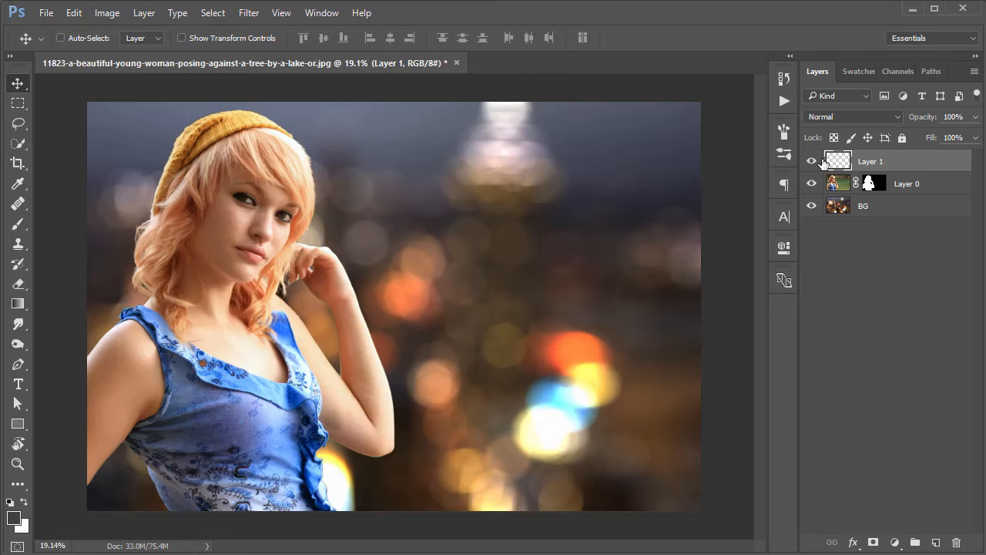
pyautogui.click(213, 13)
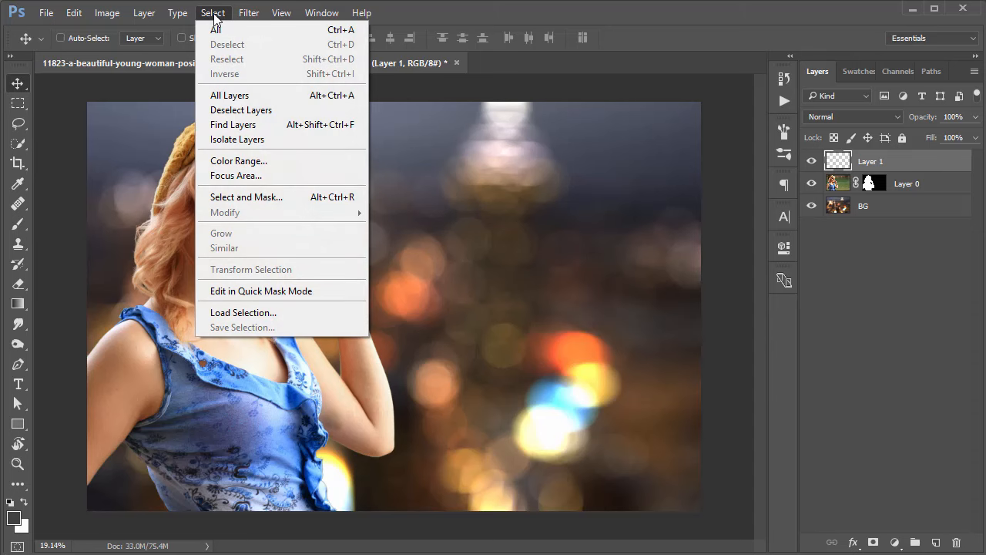
pyautogui.moveTo(75, 13)
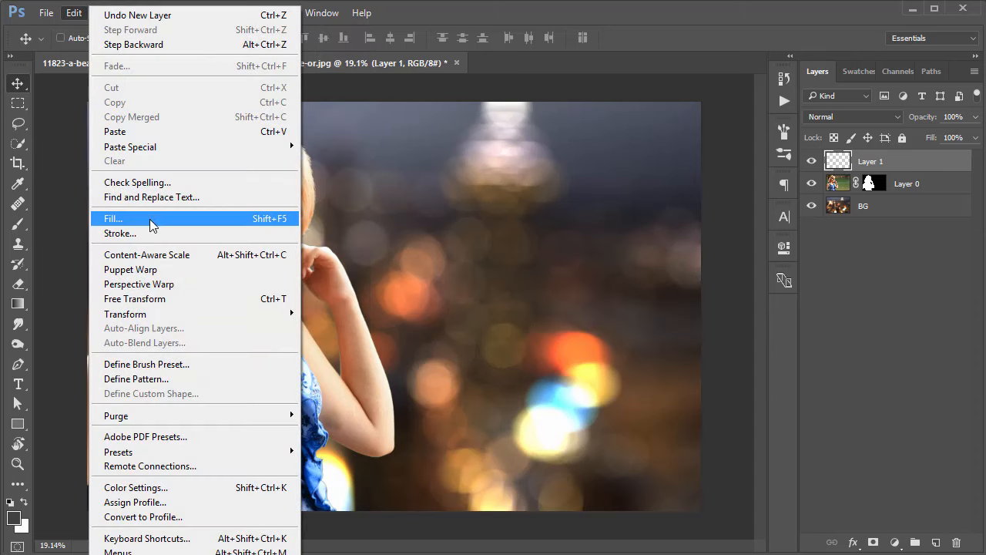
pyautogui.click(152, 225)
pyautogui.click(686, 198)
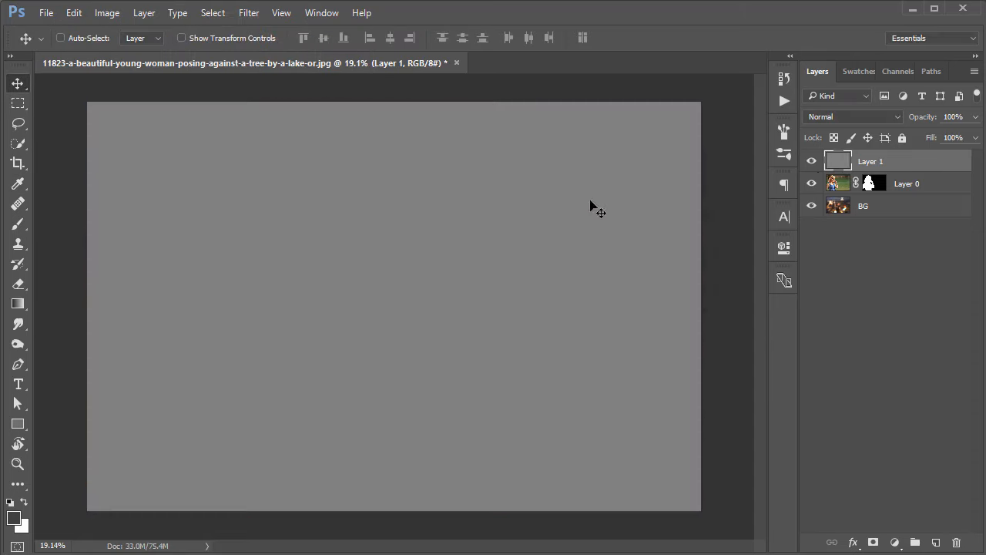
# Set the blend mode of the gray Layer 1 to Overlay.
pyautogui.click(844, 116)
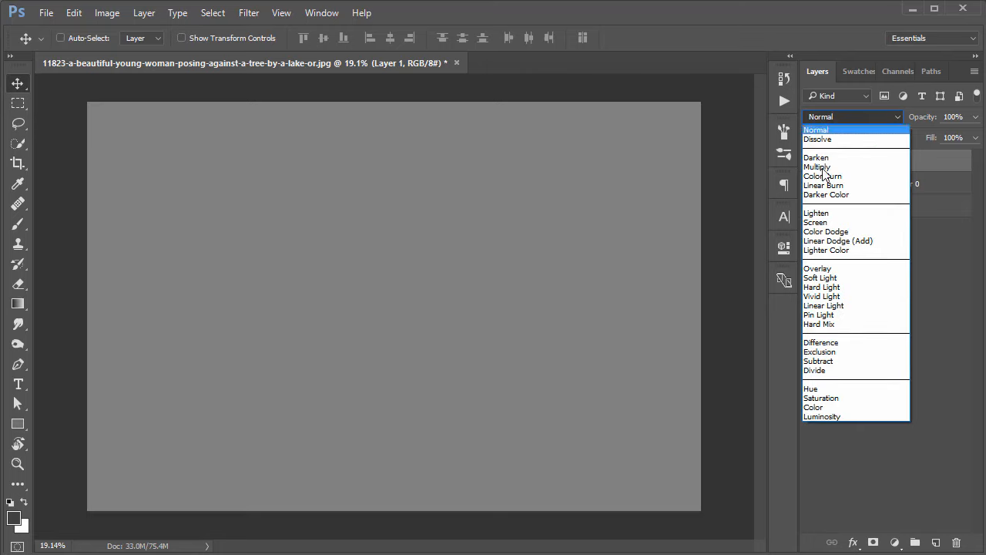
pyautogui.click(825, 269)
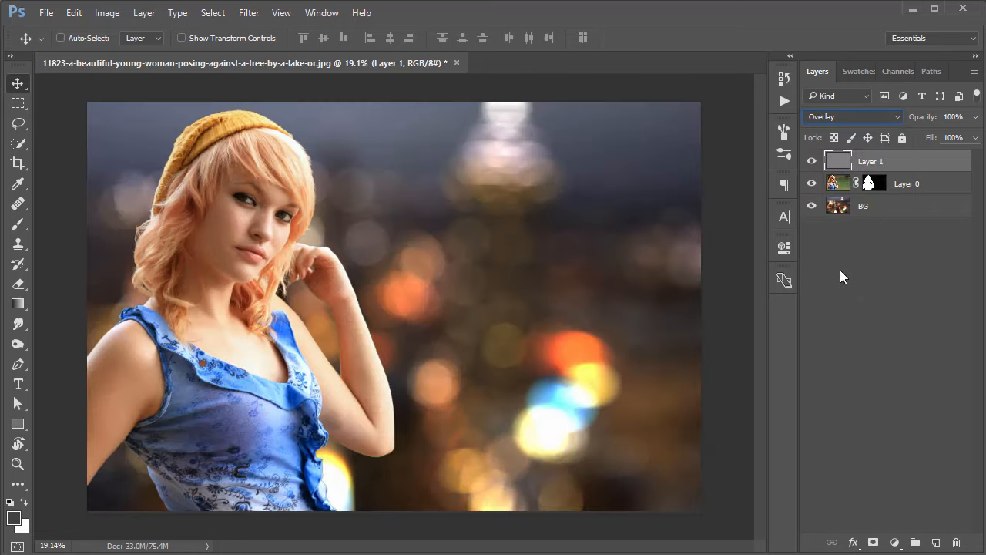
pyautogui.click(840, 270)
pyautogui.click(864, 166)
pyautogui.click(835, 116)
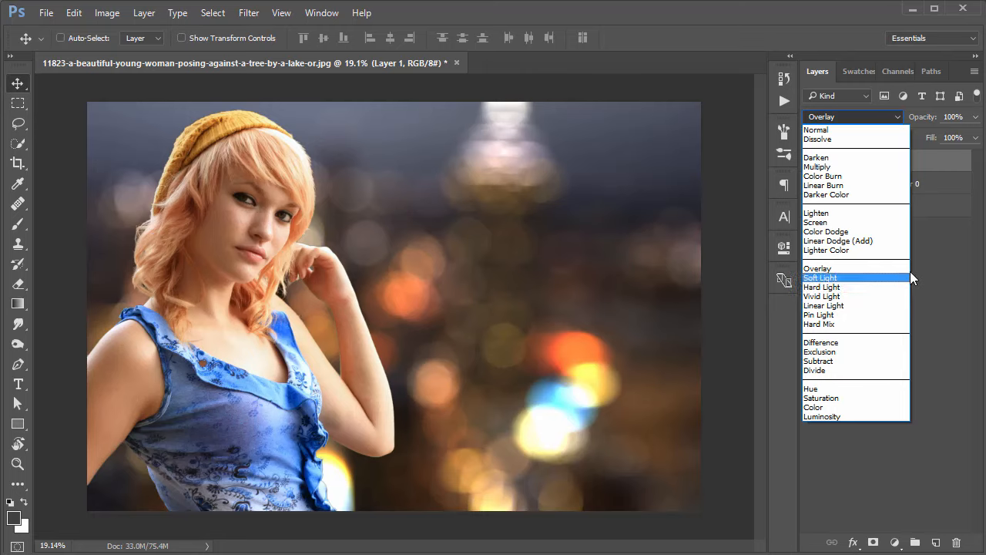
pyautogui.click(855, 269)
# Hide Layer 0 and BG, and sample the canvas gray #808080 as the foreground color.
pyautogui.moveTo(813, 186); pyautogui.dragTo(811, 207)
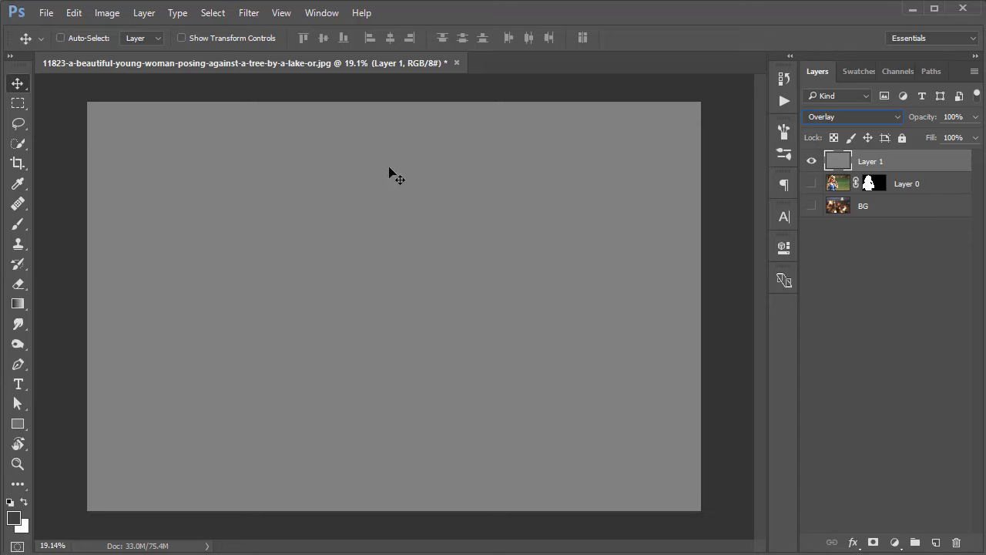
pyautogui.click(13, 517)
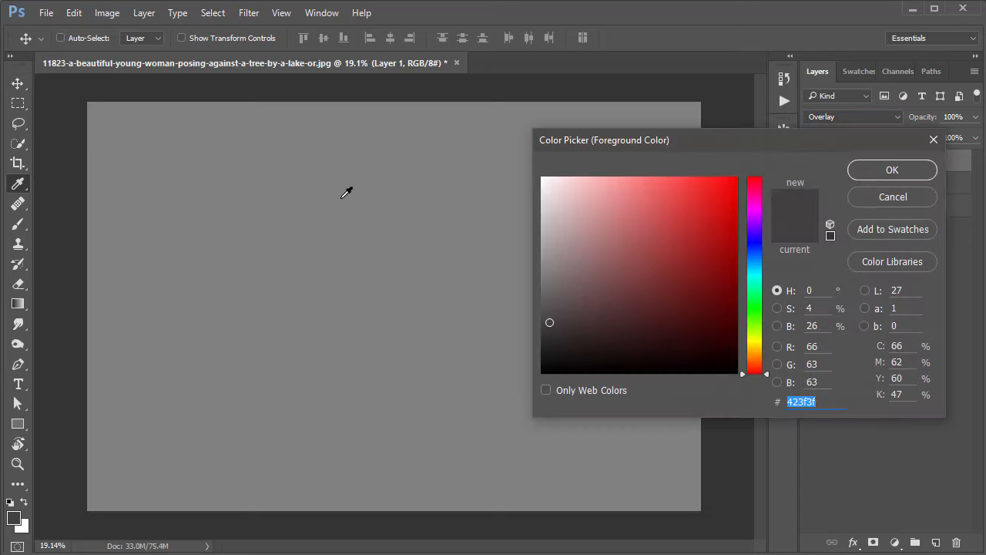
pyautogui.click(347, 191)
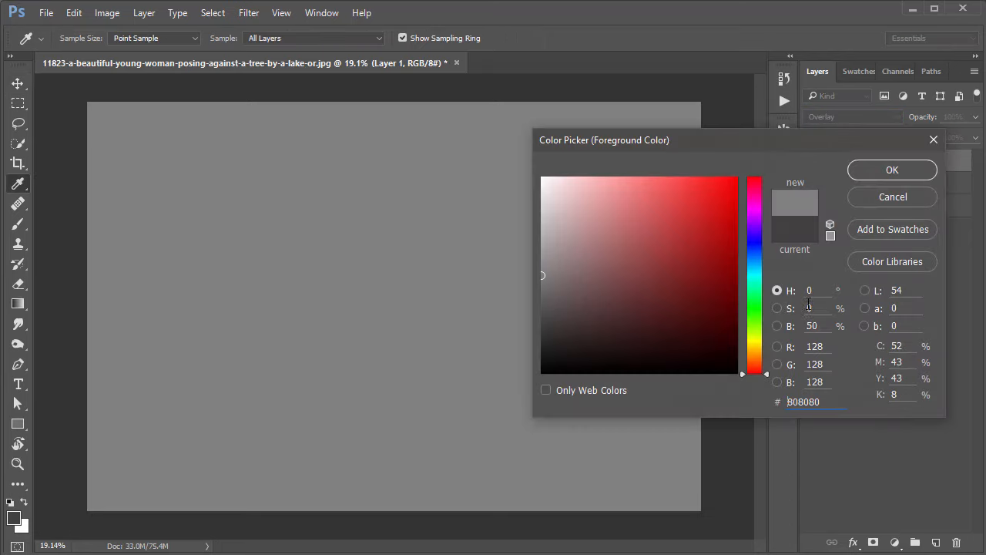
pyautogui.click(892, 171)
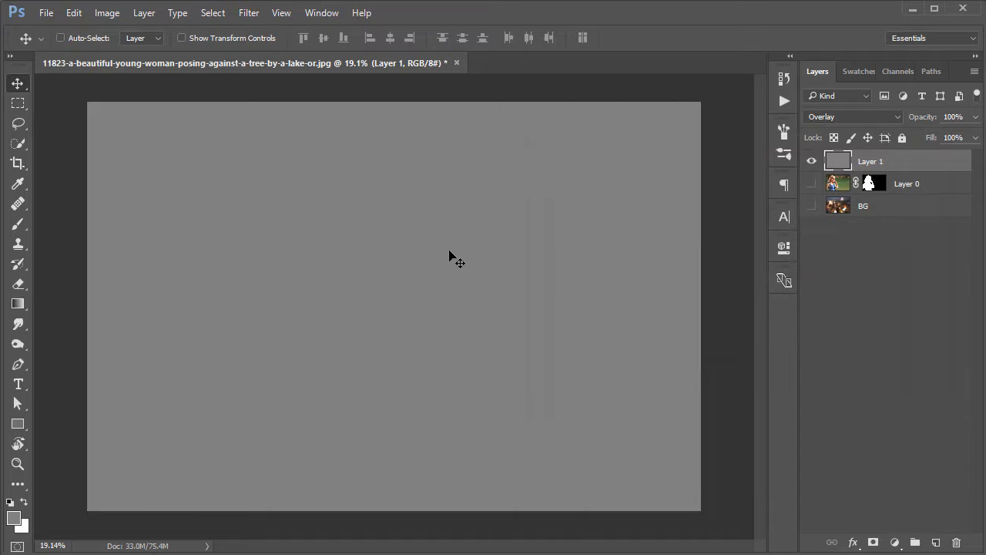
# Paint a soft white spot with a 900 px brush on gray Layer 1, undoing and repainting the first stroke.
pyautogui.press('b')
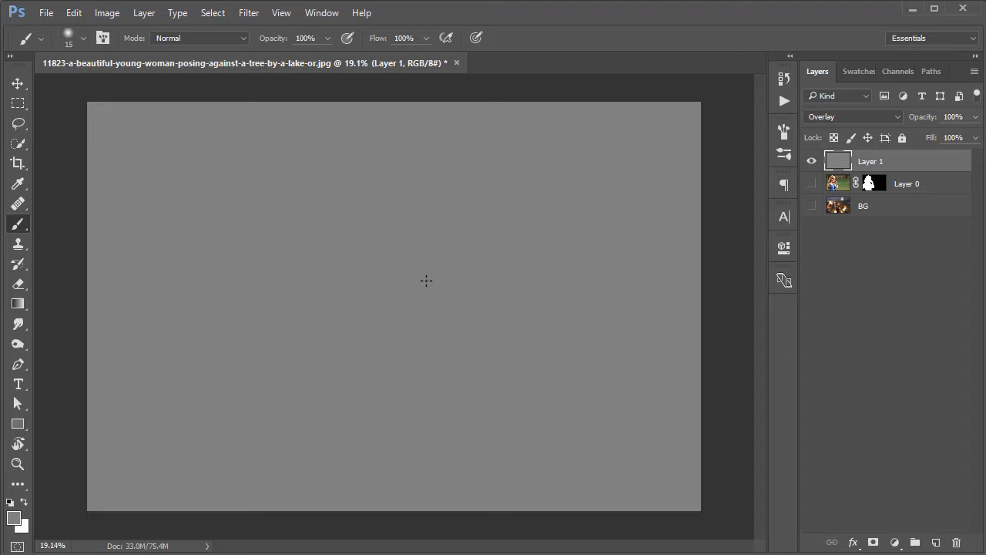
pyautogui.press('x')
pyautogui.moveTo(443, 219); pyautogui.dragTo(462, 308)
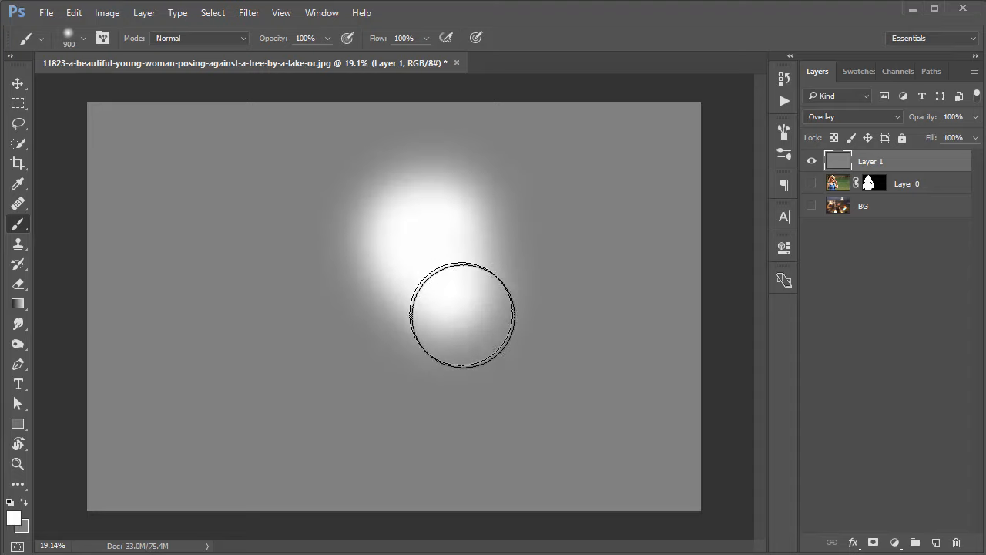
pyautogui.hotkey('ctrl', 'z')
pyautogui.moveTo(463, 200)
pyautogui.mouseDown()
pyautogui.moveTo(537, 266)
pyautogui.moveTo(539, 286)
pyautogui.mouseUp()
# Show Layer 0 and BG again, toggle Layer 1 to compare, and paint more white over the background lights.
pyautogui.click(811, 184)
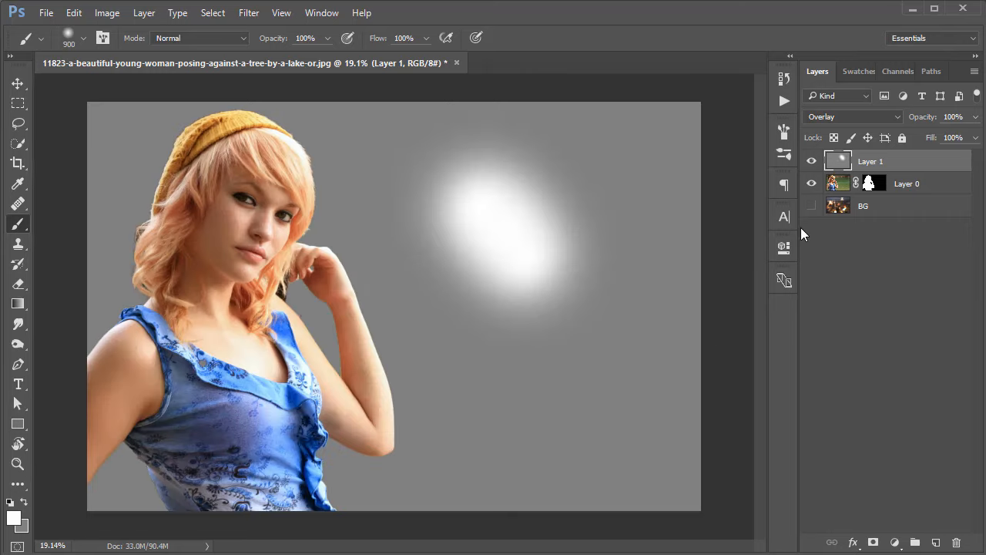
pyautogui.click(811, 206)
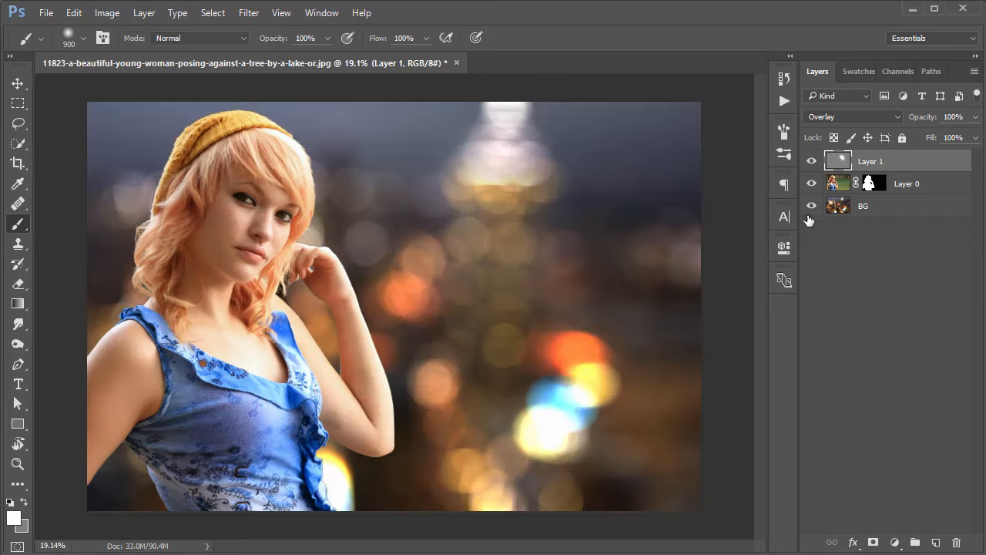
pyautogui.click(811, 162)
pyautogui.click(810, 162)
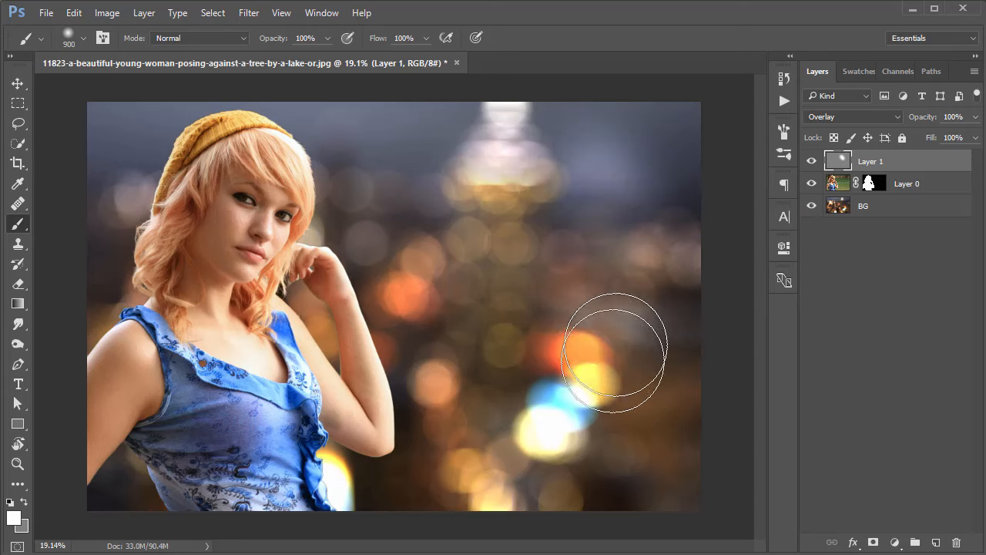
pyautogui.moveTo(614, 353)
pyautogui.mouseDown()
pyautogui.moveTo(485, 309)
pyautogui.moveTo(562, 198)
pyautogui.moveTo(587, 385)
pyautogui.moveTo(633, 376)
pyautogui.moveTo(546, 242)
pyautogui.mouseUp()
# Pick a dark gray foreground color and paint over the background and the woman on Layer 1.
pyautogui.click(13, 517)
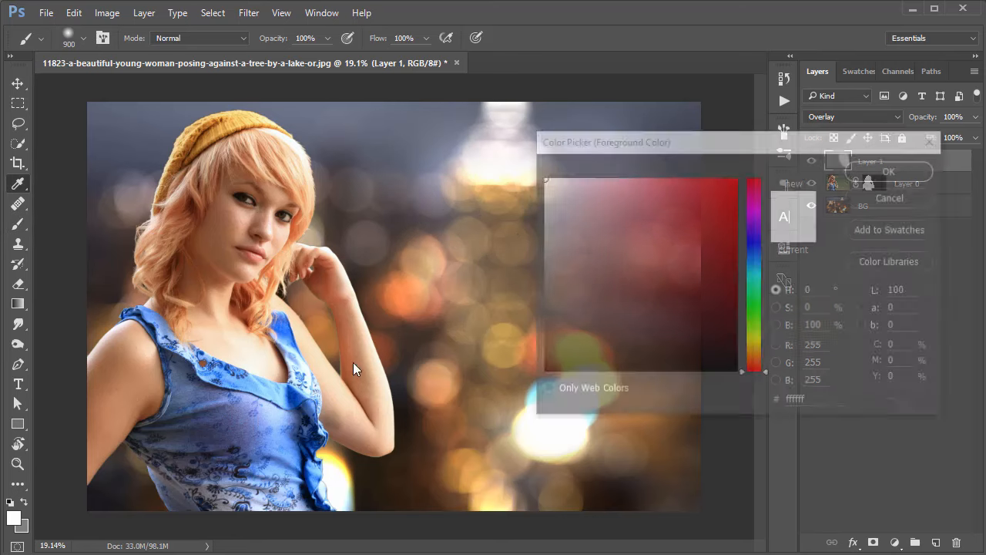
pyautogui.click(549, 337)
pyautogui.click(877, 171)
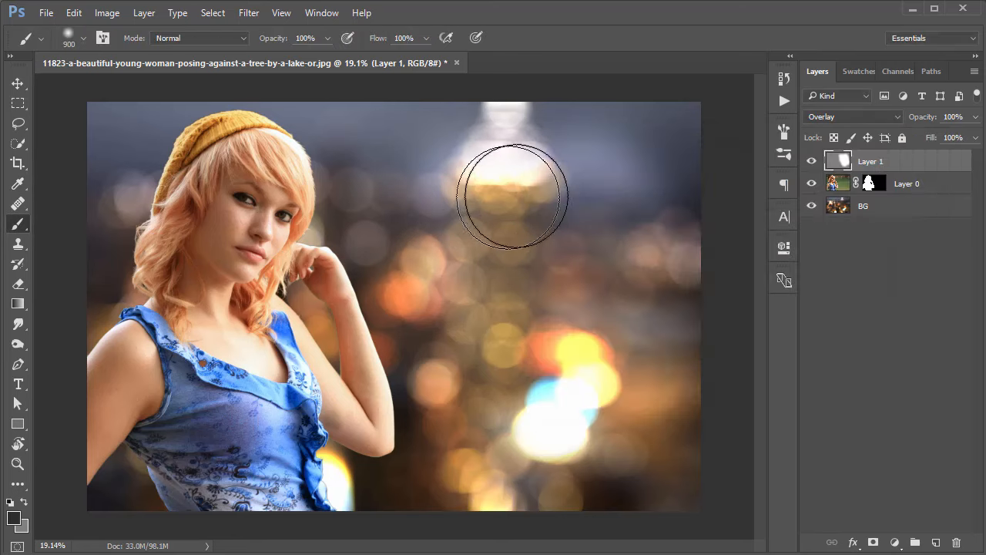
pyautogui.moveTo(513, 197)
pyautogui.mouseDown()
pyautogui.moveTo(511, 326)
pyautogui.moveTo(467, 209)
pyautogui.moveTo(624, 330)
pyautogui.moveTo(468, 190)
pyautogui.moveTo(254, 266)
pyautogui.moveTo(159, 366)
pyautogui.moveTo(187, 432)
pyautogui.moveTo(571, 494)
pyautogui.mouseUp()
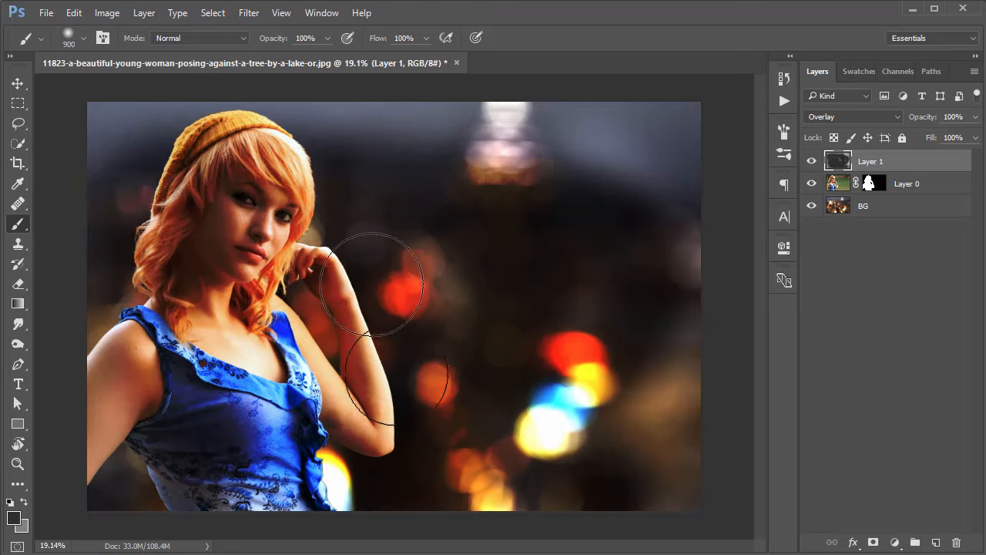
# Refill Layer 1 with 50% Gray in Normal mode at 100% opacity to clear the test painting.
pyautogui.click(177, 13)
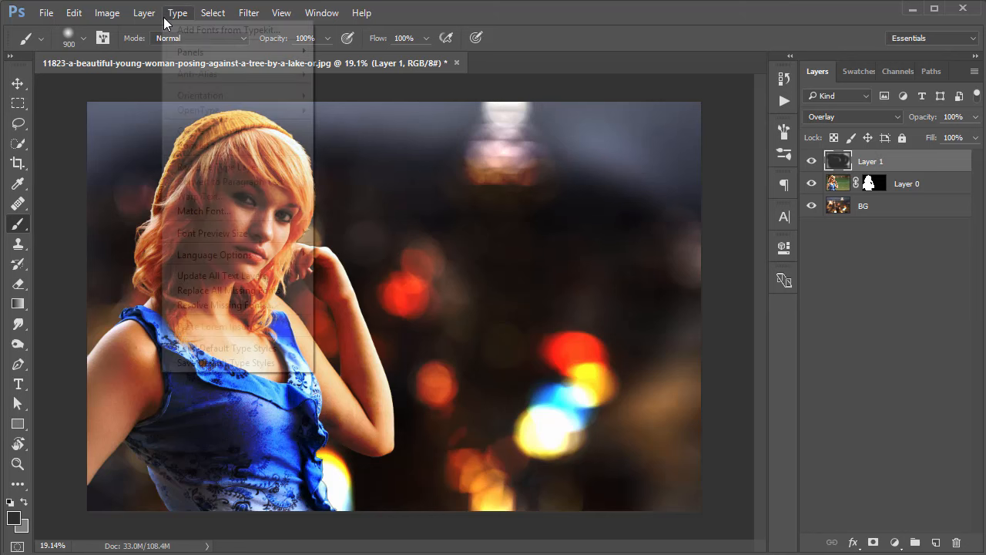
pyautogui.click(74, 13)
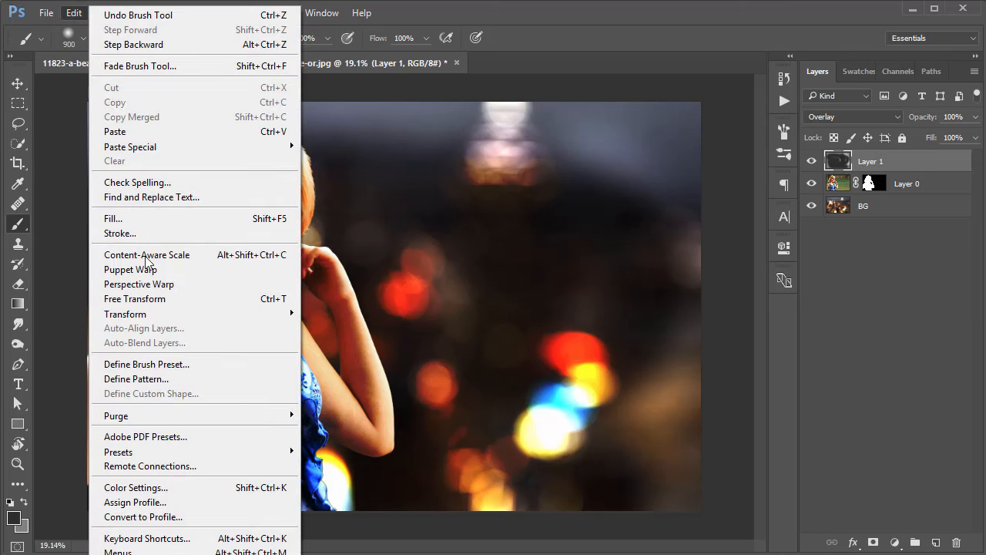
pyautogui.click(115, 219)
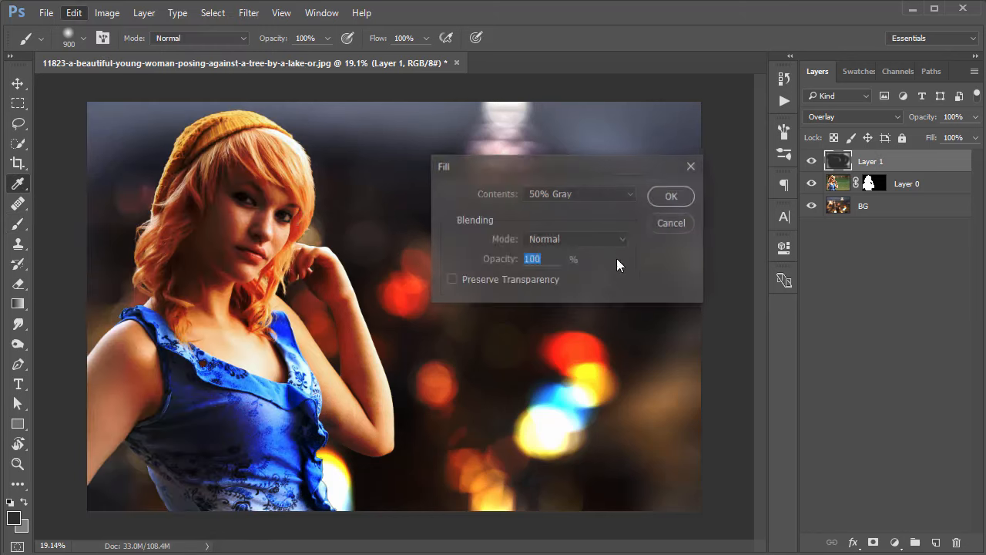
pyautogui.click(672, 196)
# Switch to the Burn tool and clip Layer 1 to Layer 0 so it affects only the woman.
pyautogui.press('b')
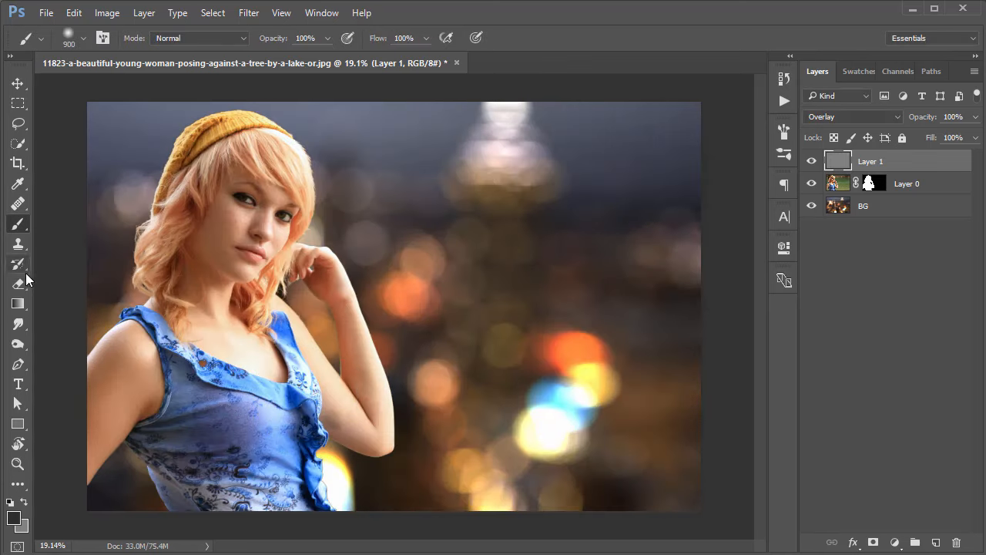
pyautogui.moveTo(19, 344); pyautogui.dragTo(61, 348)
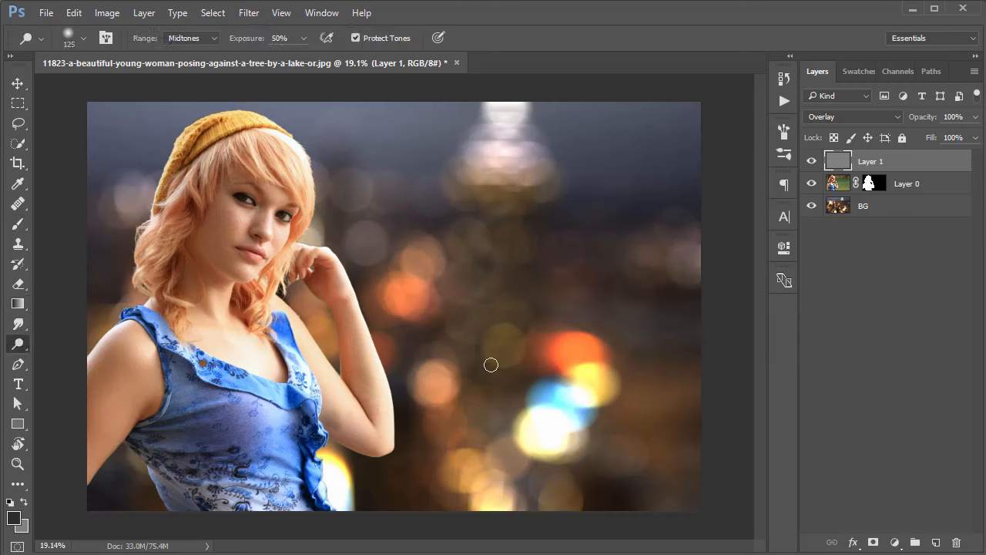
pyautogui.moveTo(19, 345); pyautogui.dragTo(77, 376)
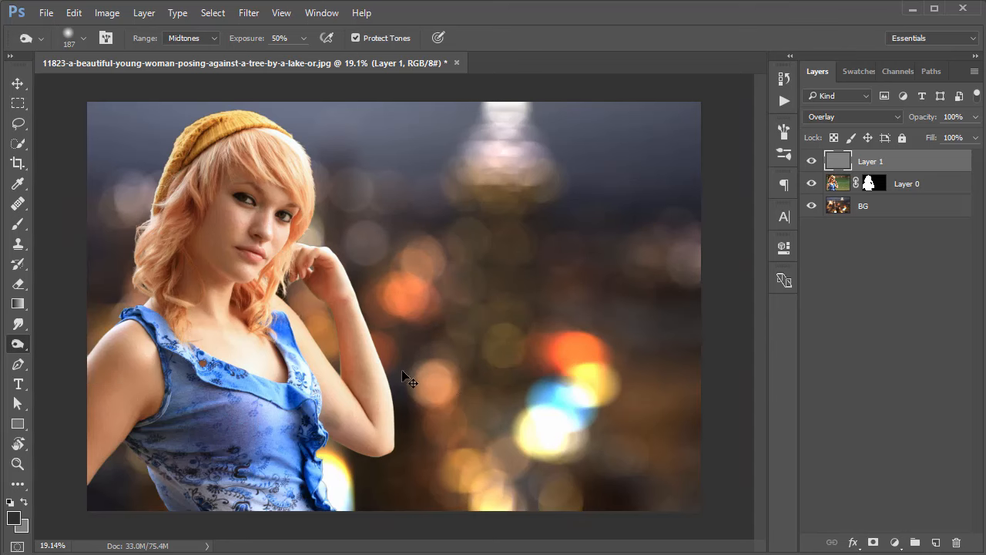
pyautogui.scroll(5, 339, 334)
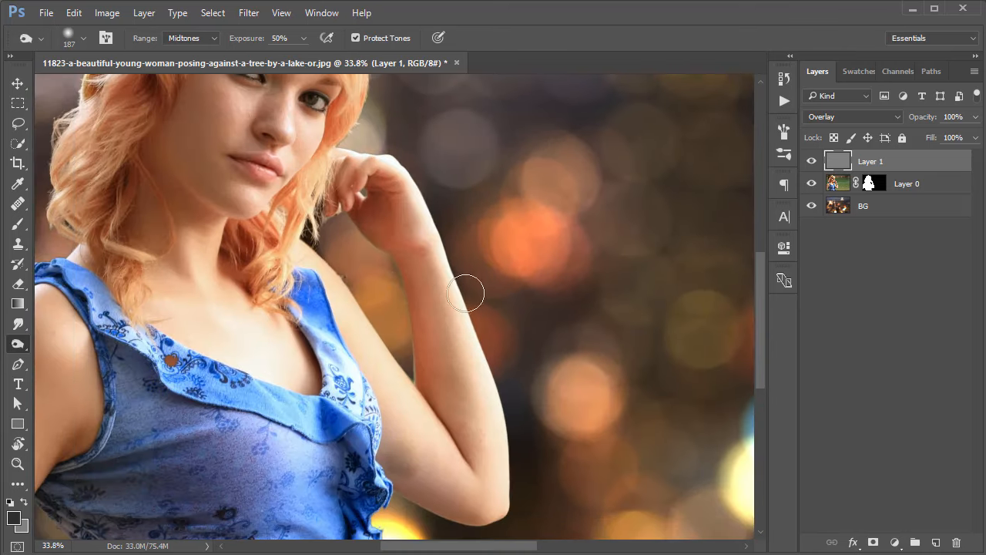
pyautogui.moveTo(316, 152); pyautogui.dragTo(329, 255)
pyautogui.scroll(-1, 332, 256)
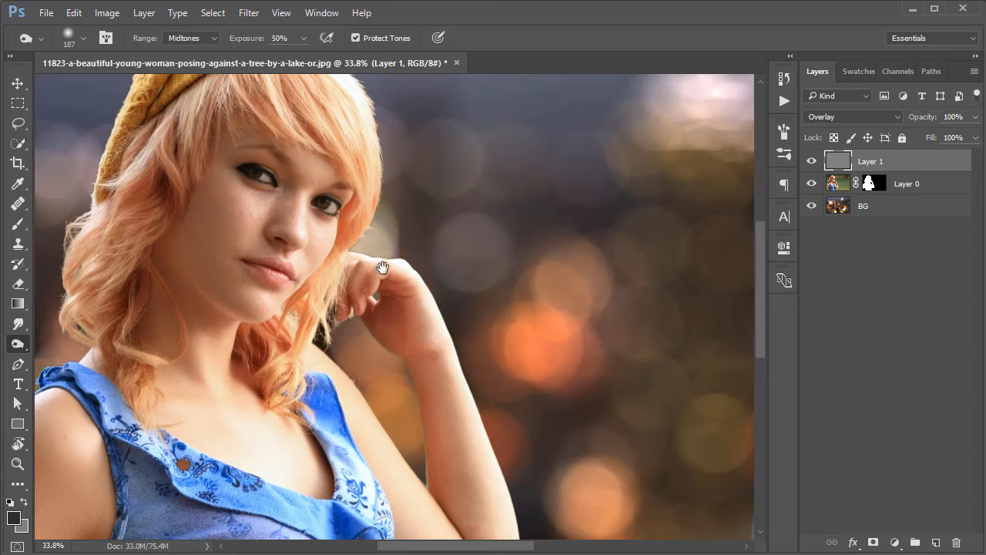
pyautogui.scroll(-1, 377, 276)
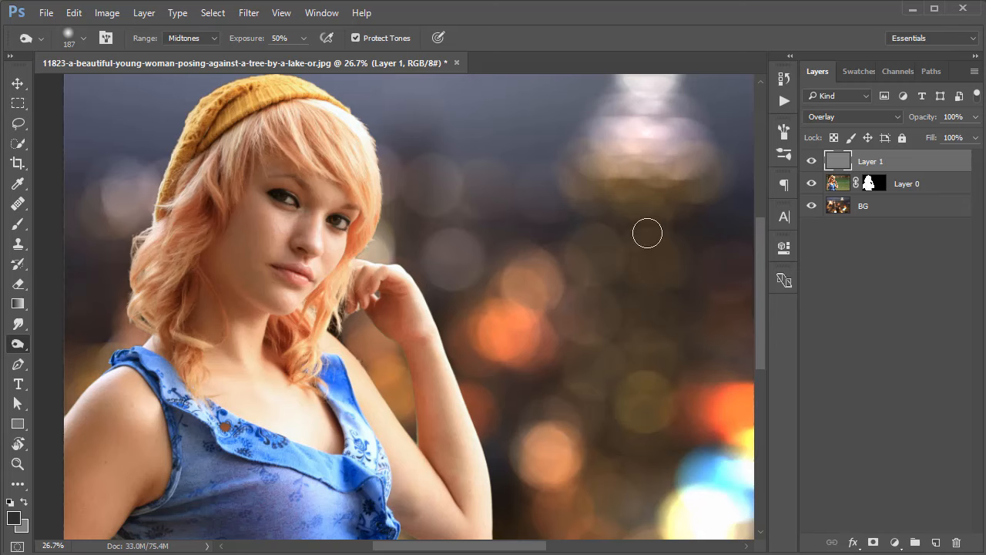
pyautogui.keyDown('alt'); pyautogui.click(838, 166); pyautogui.keyUp('alt')
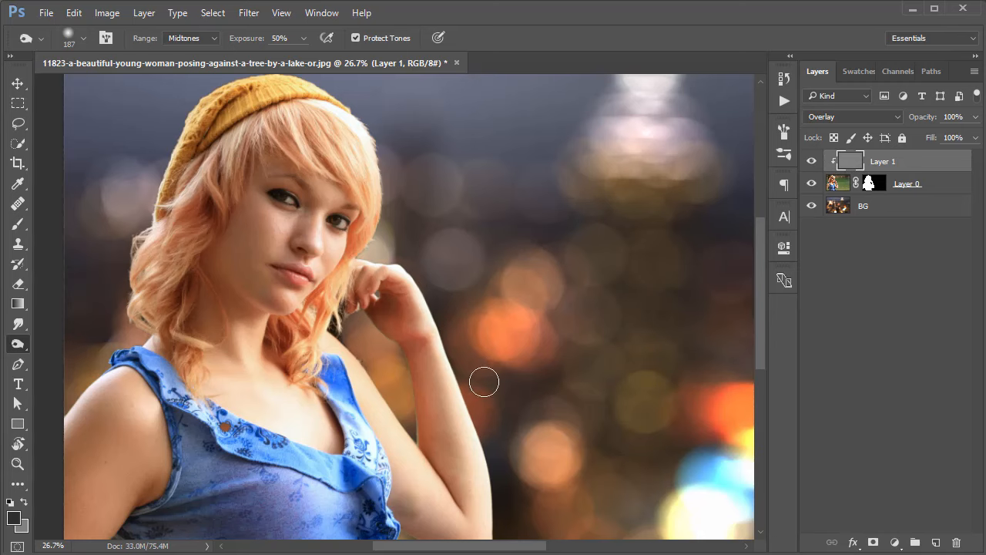
# Burn along the outer edge of the woman's raised forearm on Layer 1.
pyautogui.keyDown('ctrl'); pyautogui.moveTo(572, 309); pyautogui.dragTo(581, 306); pyautogui.keyUp('ctrl')
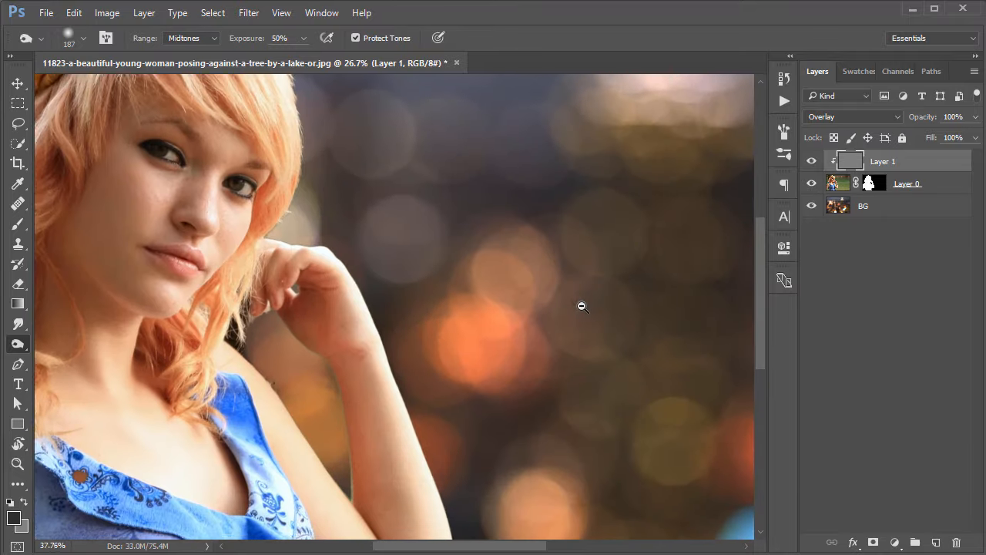
pyautogui.moveTo(458, 319); pyautogui.dragTo(522, 213)
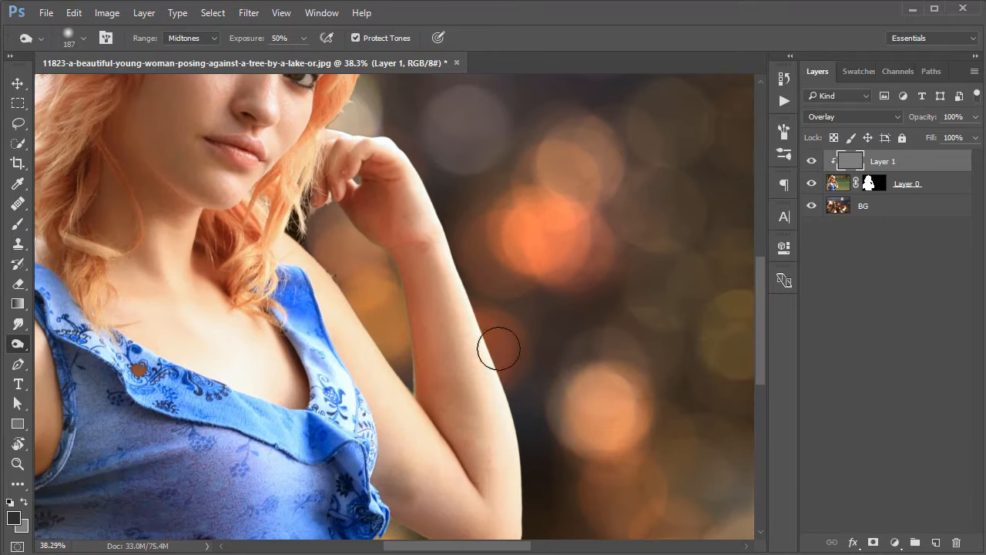
pyautogui.moveTo(555, 356); pyautogui.dragTo(570, 245)
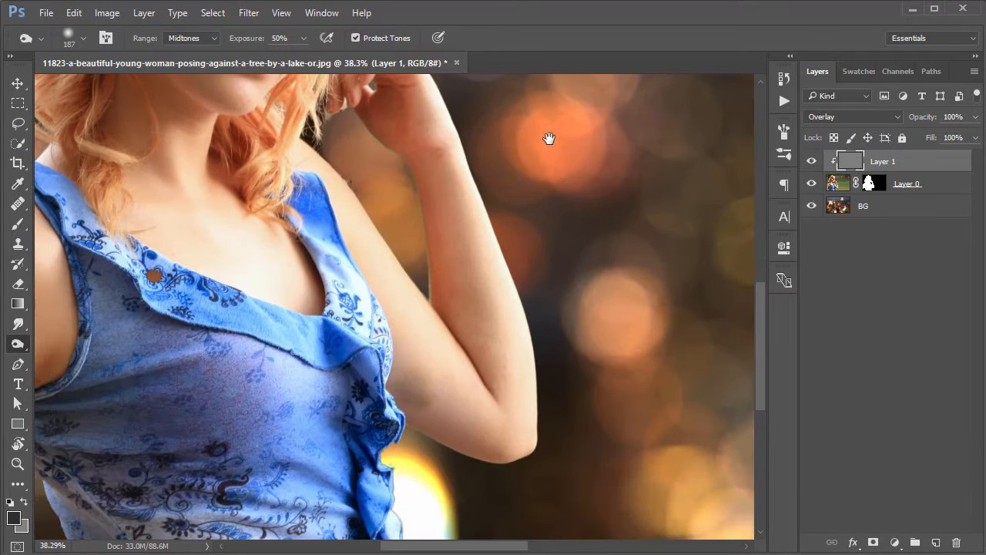
pyautogui.moveTo(550, 136); pyautogui.dragTo(565, 219)
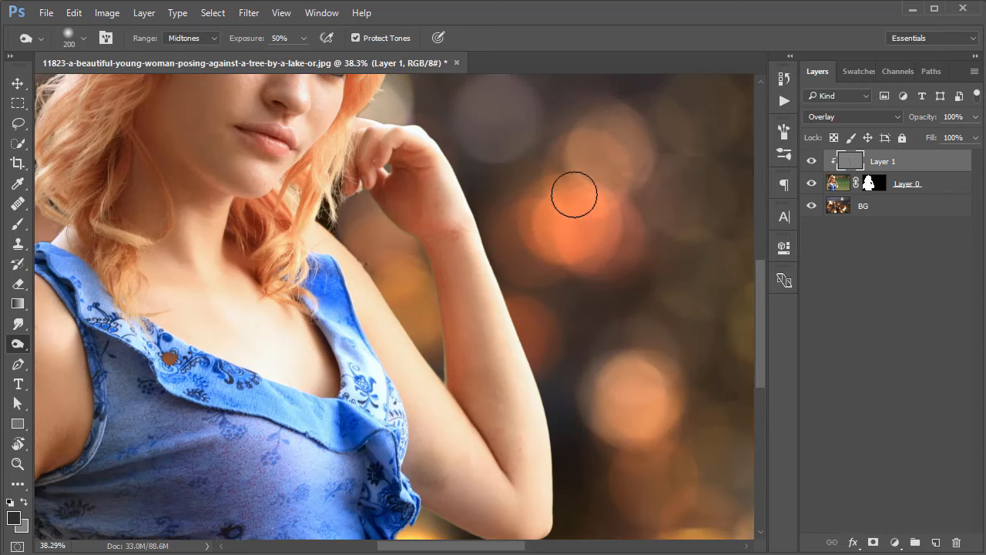
# Enlarge the Burn brush to 400 px and darken the raised arm and elbow on Layer 1.
pyautogui.press(']')
pyautogui.press(']')
pyautogui.press(']')
pyautogui.press(']')
pyautogui.press(']')
pyautogui.press(']')
pyautogui.press(']')
pyautogui.press(']')
pyautogui.moveTo(606, 396); pyautogui.dragTo(627, 326)
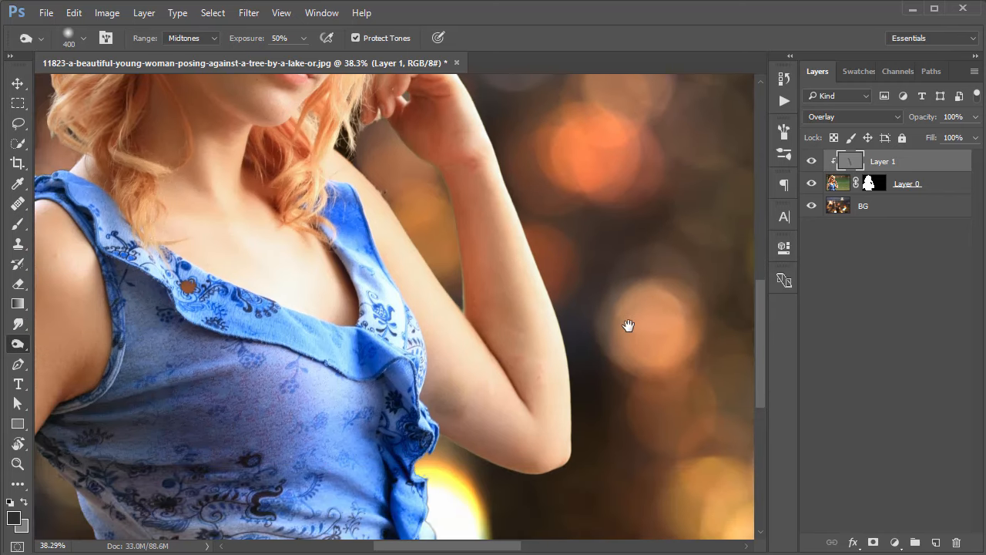
pyautogui.moveTo(396, 239)
pyautogui.mouseDown()
pyautogui.moveTo(462, 352)
pyautogui.moveTo(558, 394)
pyautogui.mouseUp()
pyautogui.moveTo(465, 282); pyautogui.dragTo(543, 327)
pyautogui.moveTo(323, 239)
pyautogui.mouseDown()
pyautogui.moveTo(356, 283)
pyautogui.moveTo(301, 250)
pyautogui.mouseUp()
# Burn the woman's hair, hat, neckline, shoulder and blue dress on Layer 1 with the 400 px brush.
pyautogui.moveTo(414, 191); pyautogui.dragTo(462, 385)
pyautogui.moveTo(518, 216); pyautogui.dragTo(461, 351)
pyautogui.moveTo(433, 192); pyautogui.dragTo(451, 323)
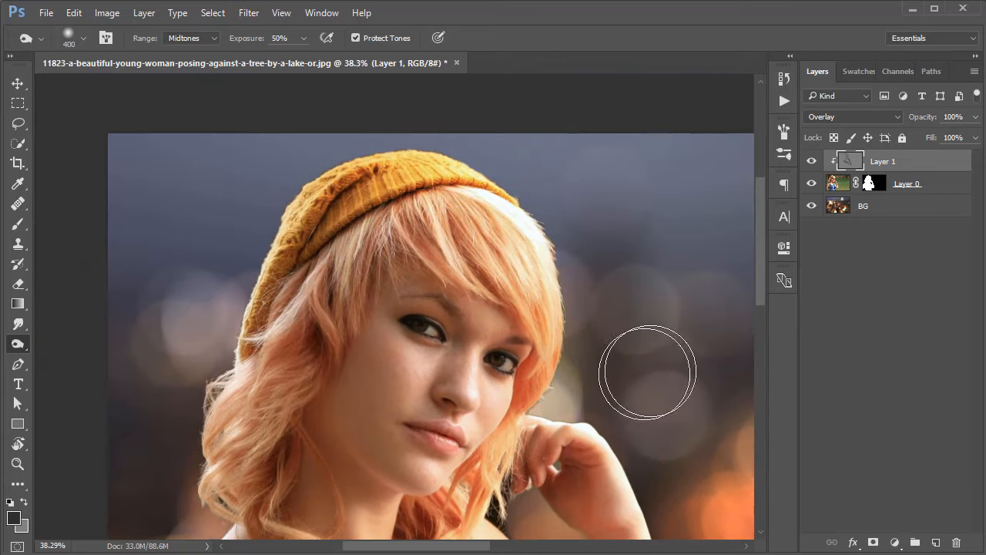
pyautogui.moveTo(663, 377); pyautogui.dragTo(630, 229)
pyautogui.moveTo(406, 334)
pyautogui.mouseDown()
pyautogui.moveTo(471, 209)
pyautogui.moveTo(497, 188)
pyautogui.mouseUp()
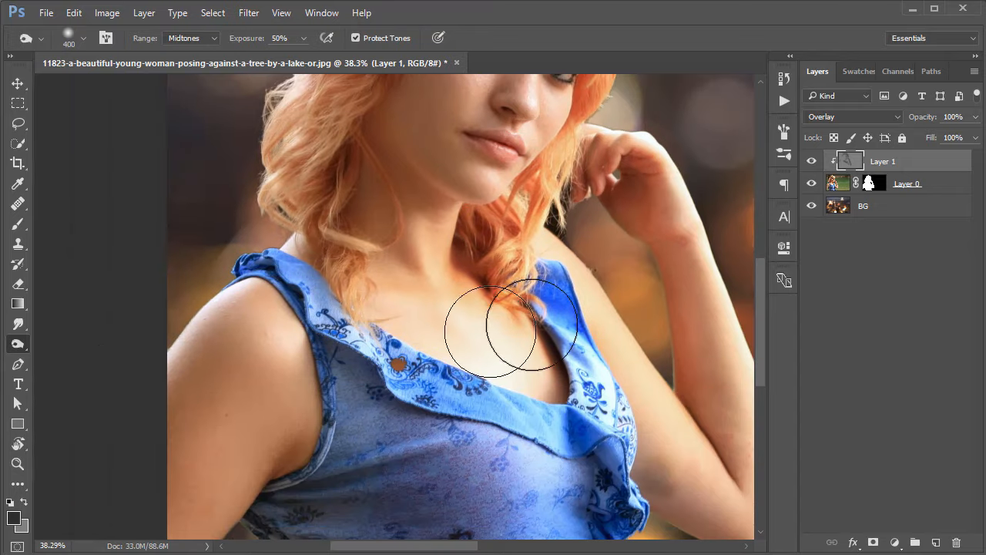
pyautogui.moveTo(501, 324); pyautogui.dragTo(369, 255)
pyautogui.scroll(-3, 522, 395)
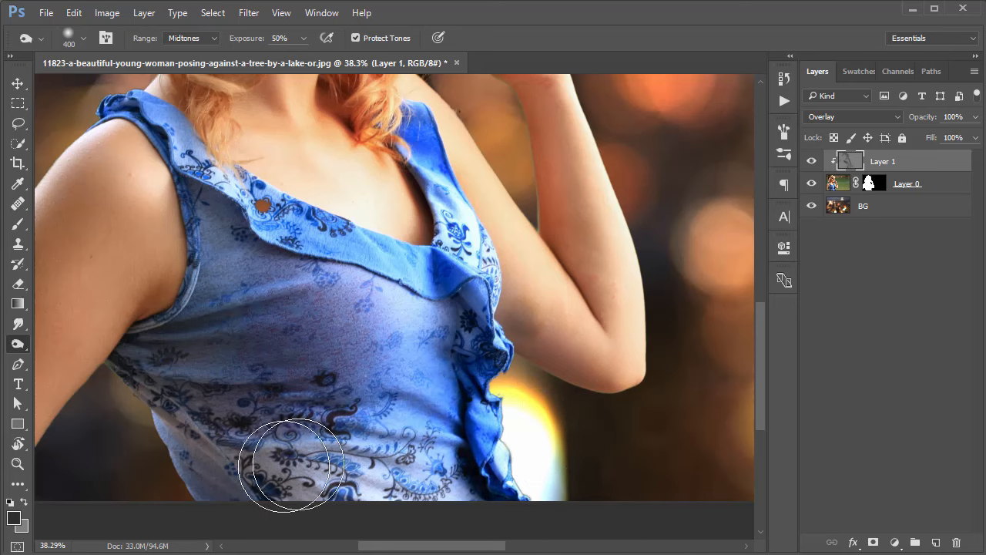
pyautogui.moveTo(548, 294); pyautogui.dragTo(456, 288)
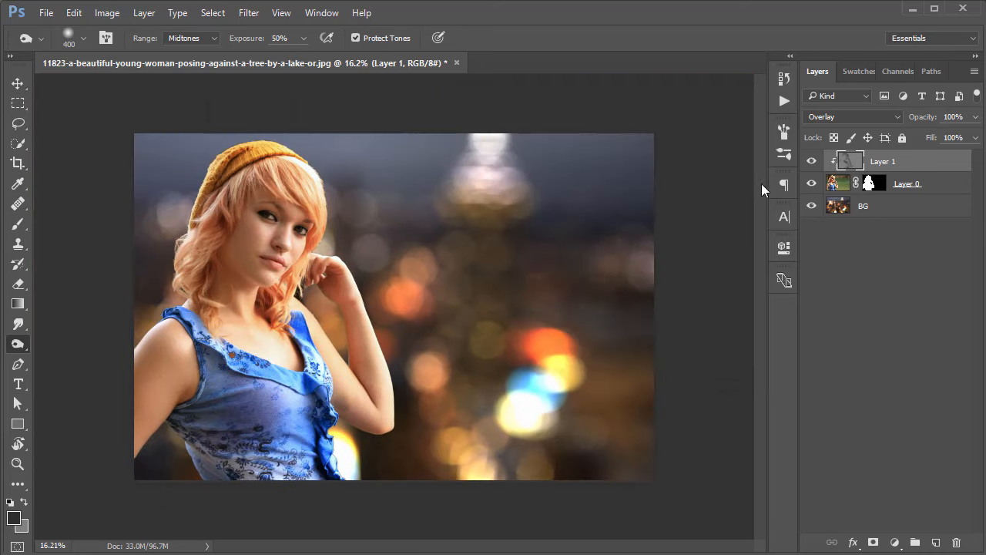
# Toggle the visibility of Layer 1 to compare the woman before and after burning.
pyautogui.click(811, 161)
pyautogui.click(811, 161)
pyautogui.click(811, 162)
pyautogui.click(810, 162)
pyautogui.click(809, 162)
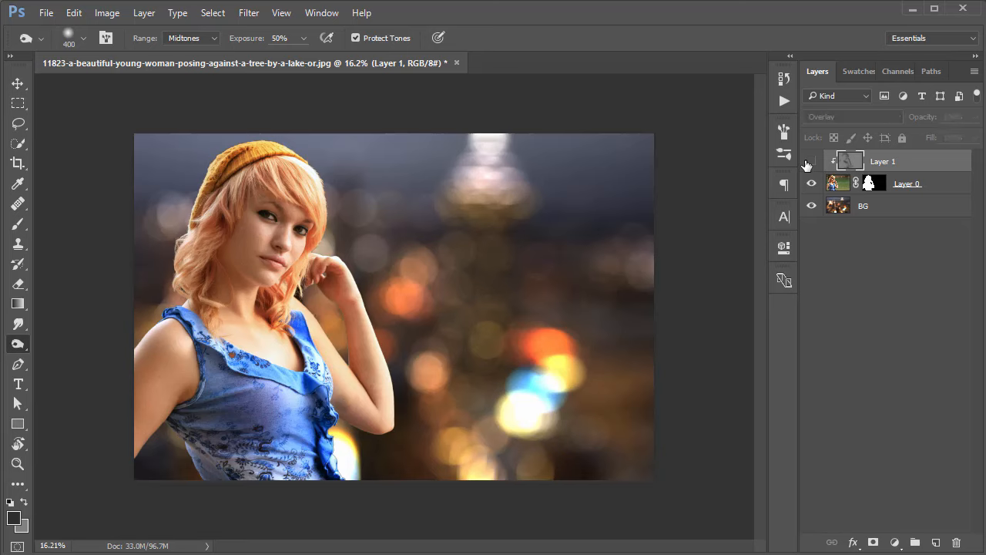
# Show Layer 1 again and add a Brightness/Contrast adjustment above it, clipped to the woman, with brightness -16.
pyautogui.click(809, 162)
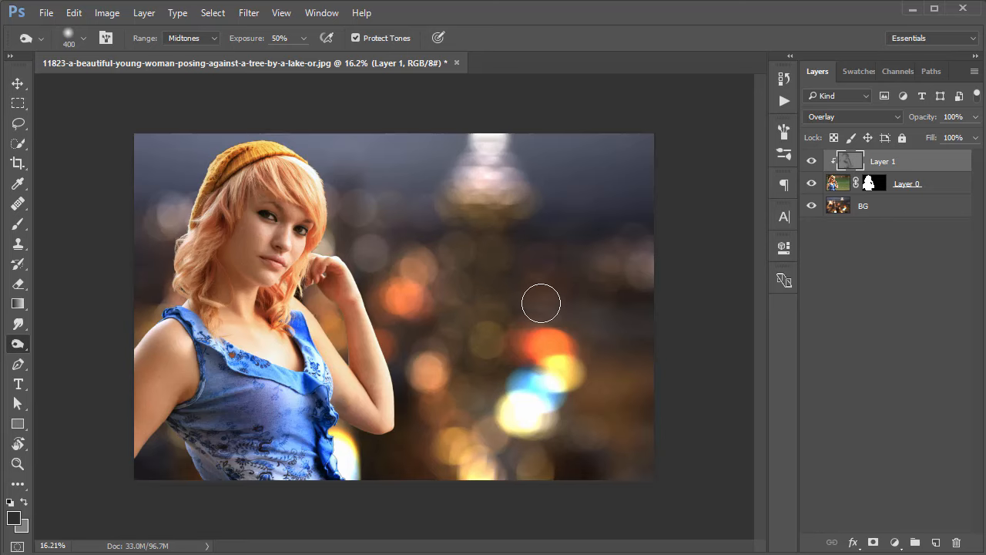
pyautogui.click(894, 542)
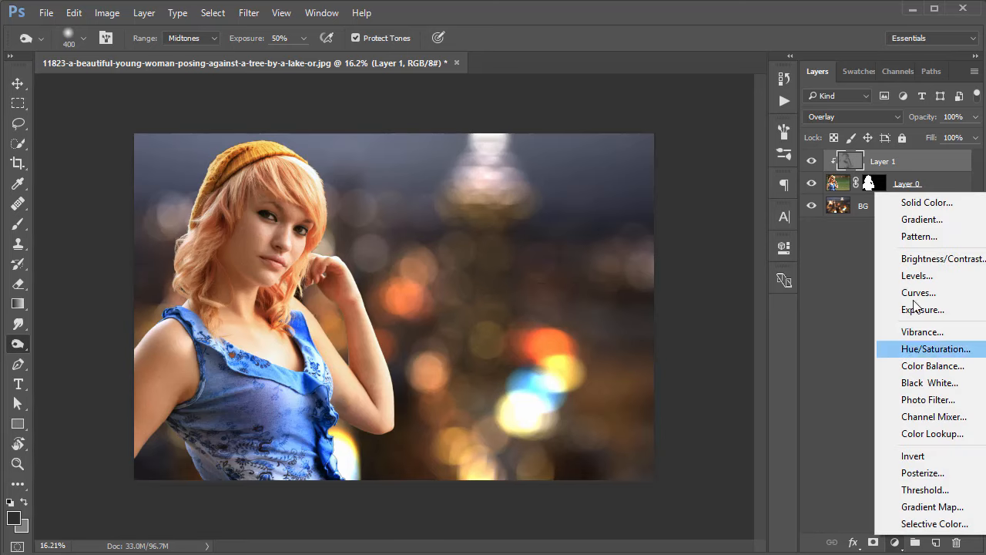
pyautogui.click(924, 259)
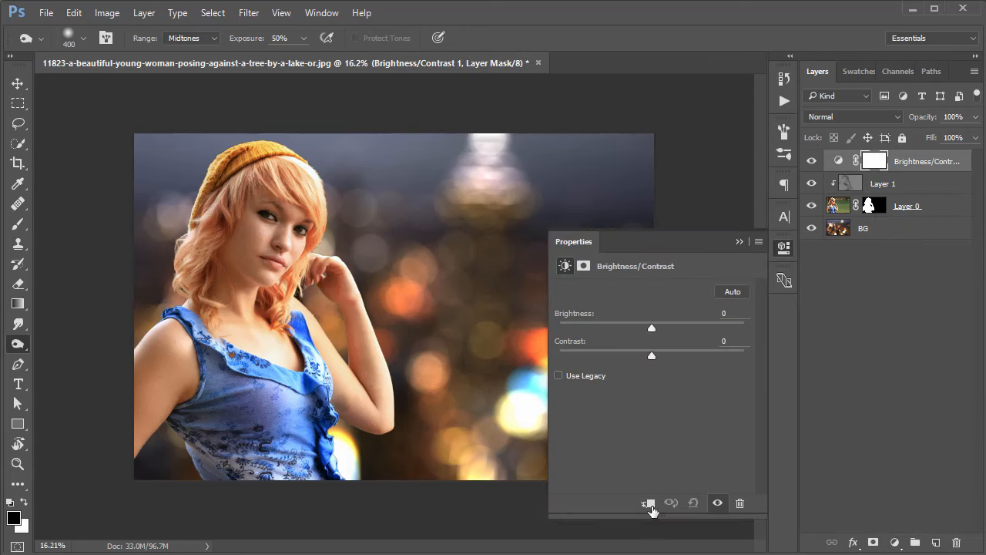
pyautogui.click(648, 503)
pyautogui.moveTo(647, 328)
pyautogui.mouseDown()
pyautogui.moveTo(618, 328)
pyautogui.moveTo(714, 331)
pyautogui.moveTo(647, 333)
pyautogui.mouseUp()
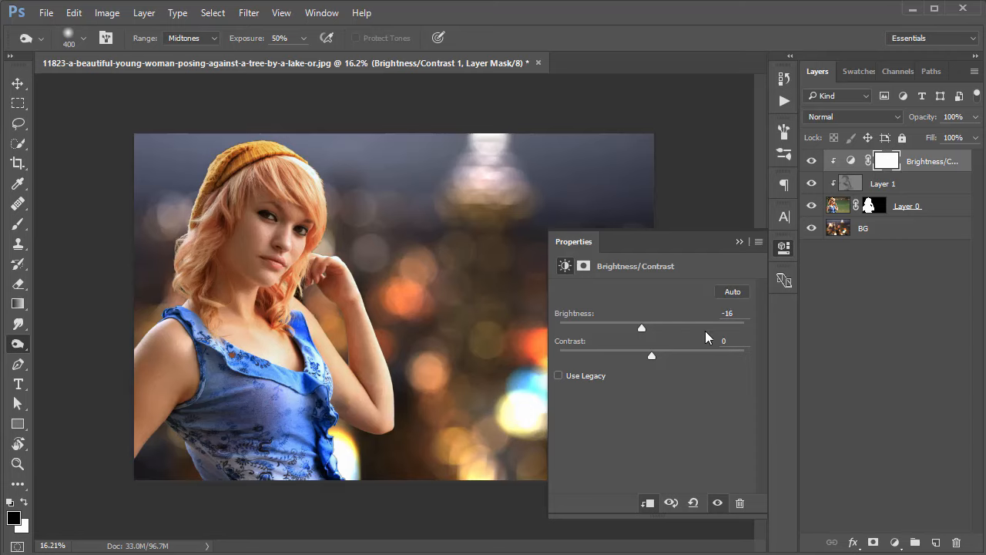
pyautogui.click(783, 247)
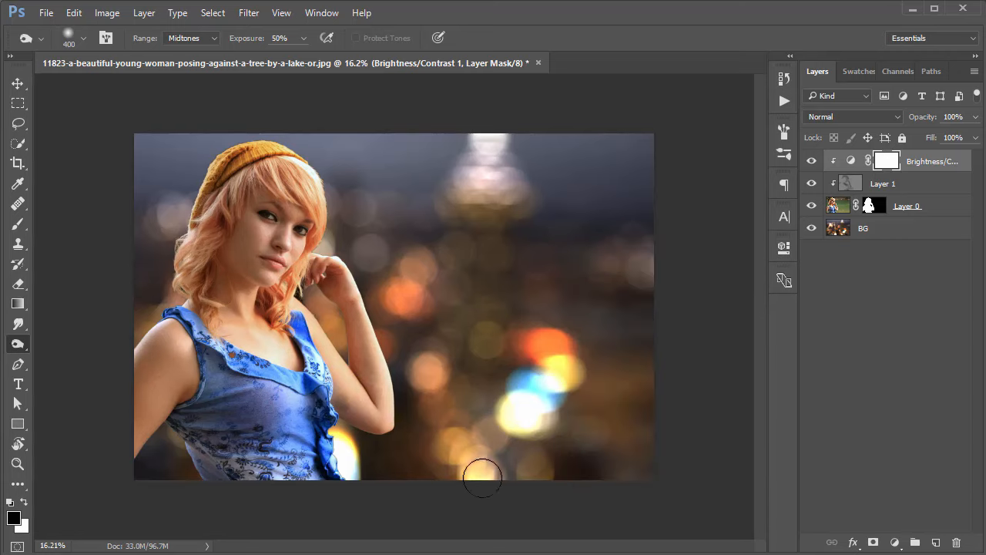
# Add a Hue/Saturation adjustment clipped to the woman and lower its saturation to -5.
pyautogui.click(890, 538)
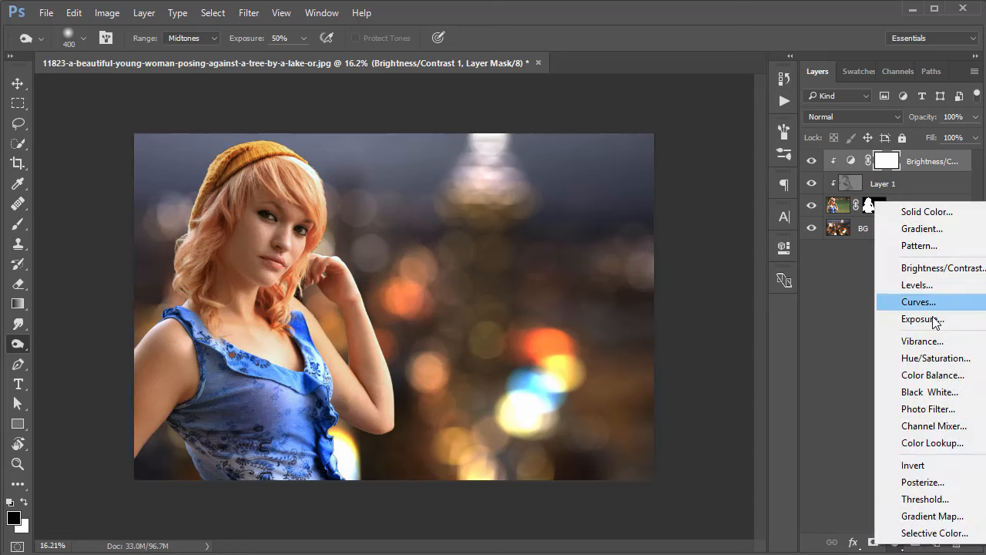
pyautogui.click(935, 359)
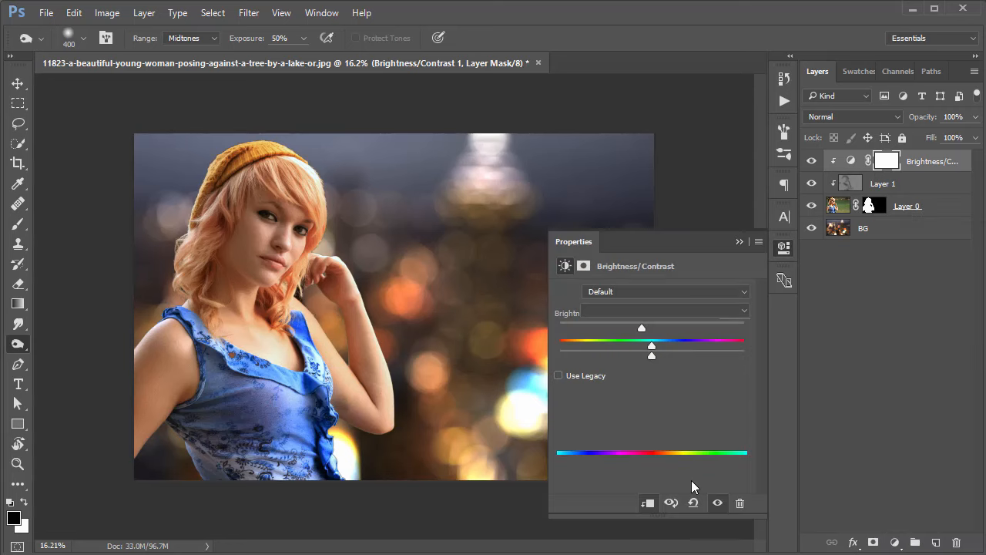
pyautogui.moveTo(652, 373)
pyautogui.mouseDown()
pyautogui.moveTo(556, 376)
pyautogui.moveTo(723, 376)
pyautogui.moveTo(640, 376)
pyautogui.mouseUp()
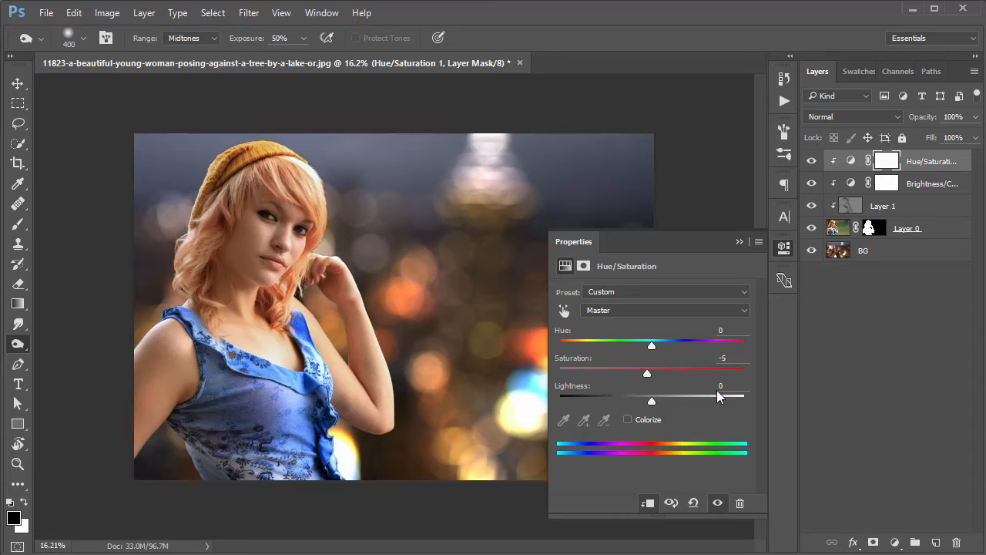
pyautogui.click(784, 247)
# Toggle the visibility of the Hue/Saturation adjustment to compare the woman with and without it.
pyautogui.click(812, 161)
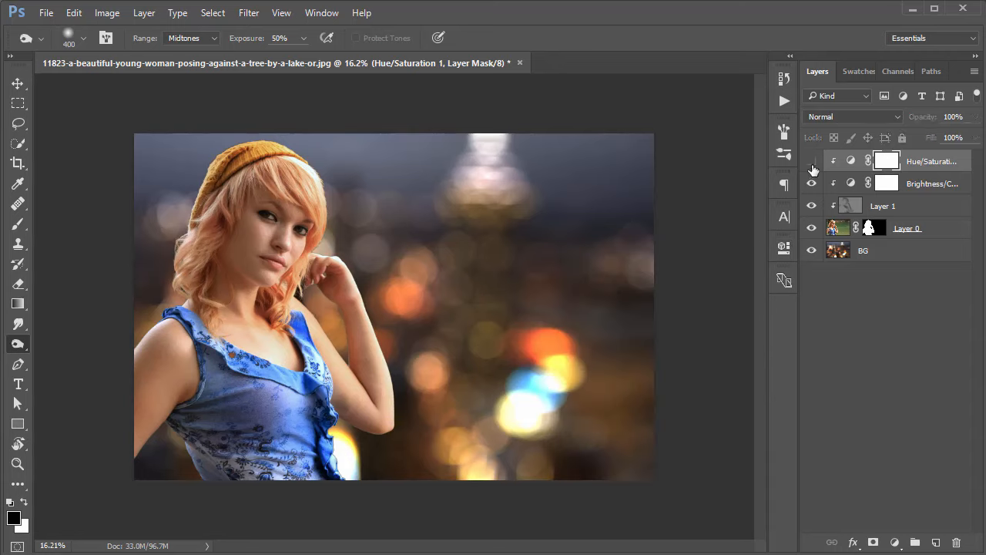
pyautogui.click(813, 162)
pyautogui.click(813, 161)
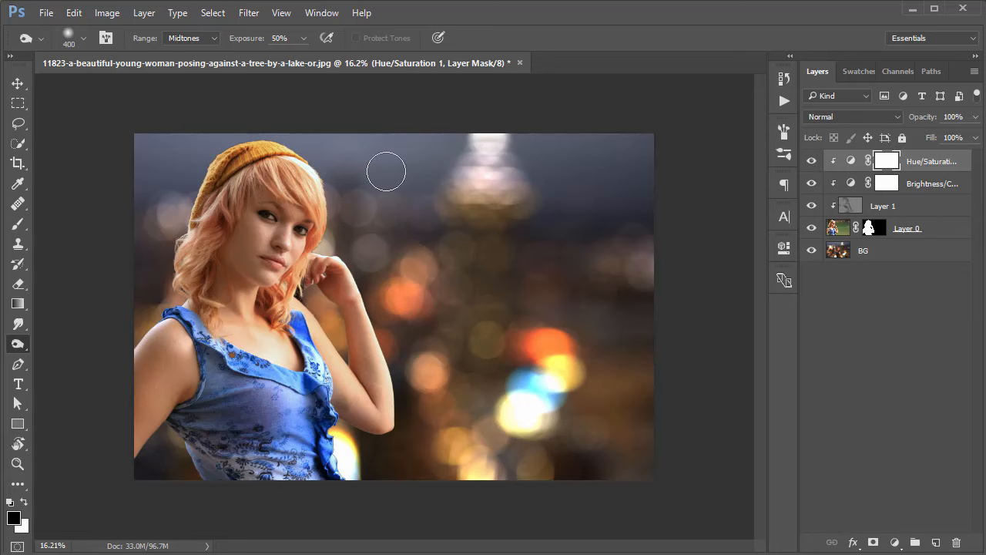
# Add a Curves adjustment clipped to the woman above the Hue/Saturation layer.
pyautogui.click(894, 543)
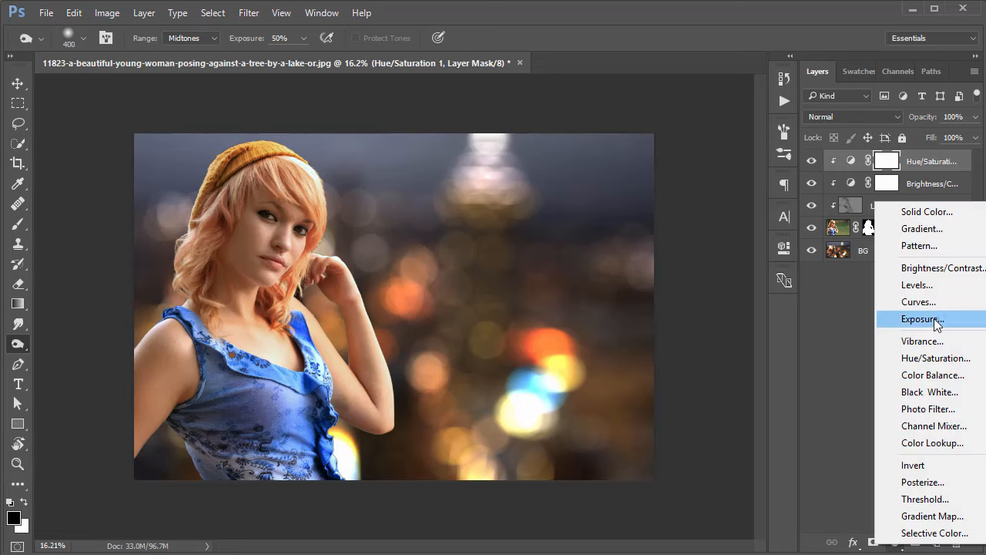
pyautogui.click(933, 309)
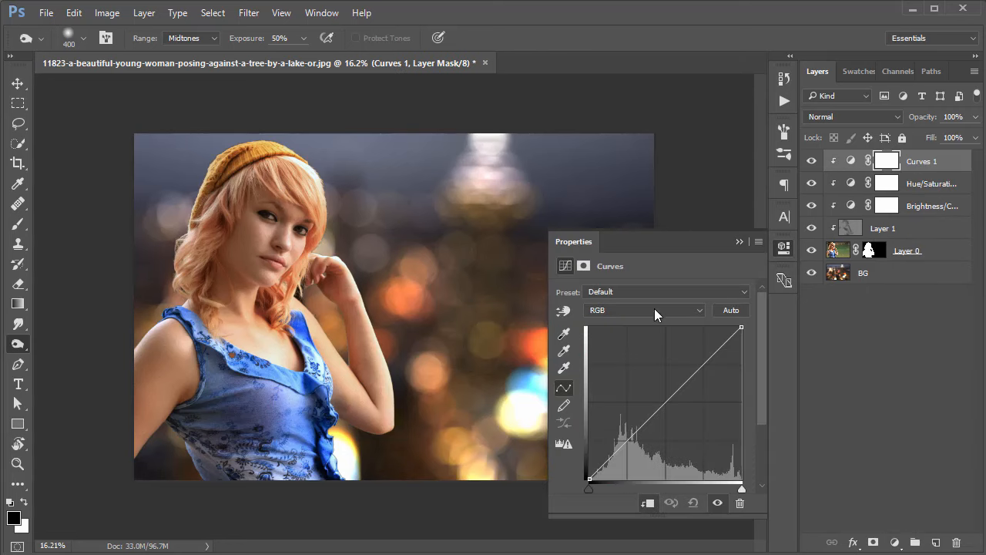
# Try raising the midtones of the Green channel in the clipped Curves adjustment, and reset the curve.
pyautogui.click(625, 316)
pyautogui.click(619, 332)
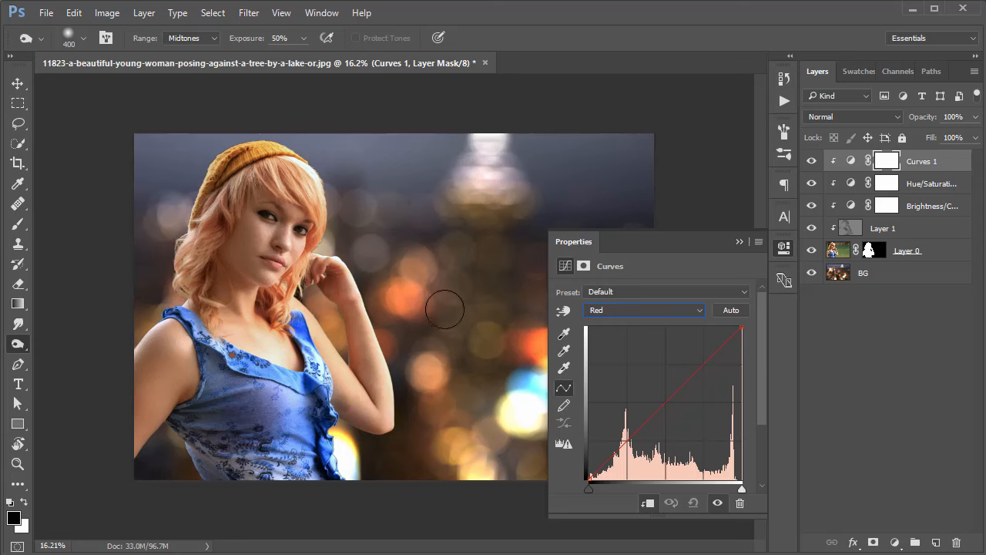
pyautogui.click(632, 316)
pyautogui.click(622, 320)
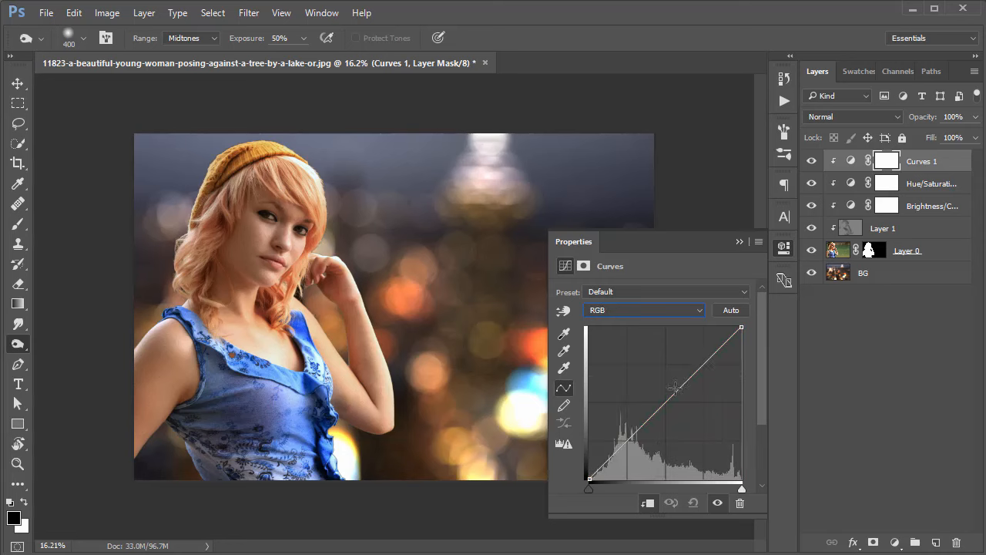
pyautogui.moveTo(675, 387); pyautogui.dragTo(656, 393)
pyautogui.click(622, 311)
pyautogui.click(638, 346)
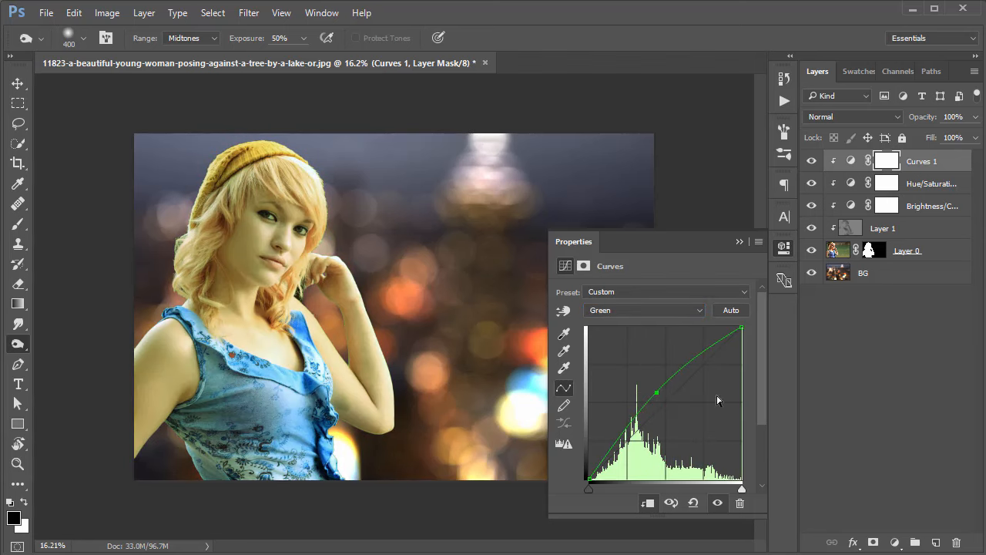
pyautogui.click(694, 502)
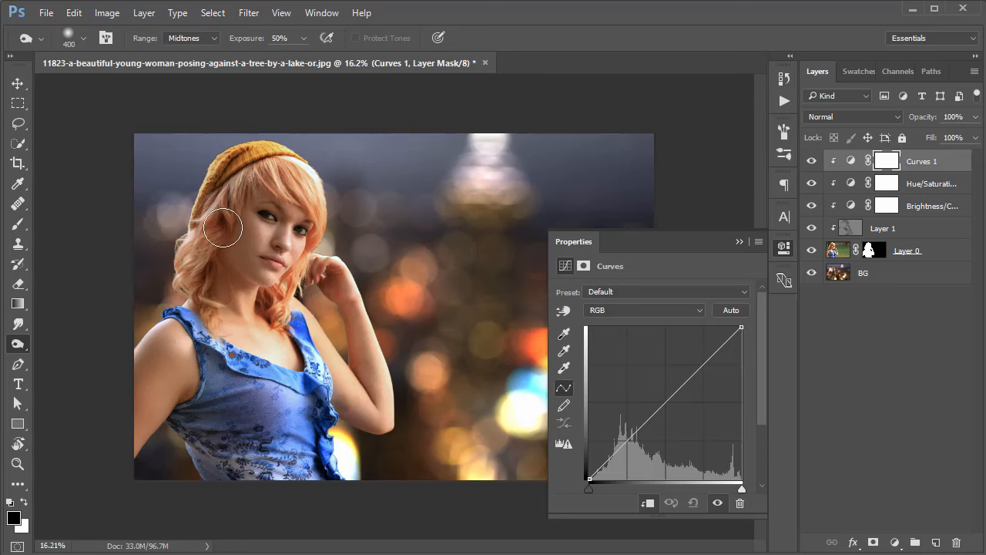
# Try an S-curve with raised highlights and lowered shadows on the woman's Red channel, and reset the adjustment.
pyautogui.click(640, 304)
pyautogui.click(620, 323)
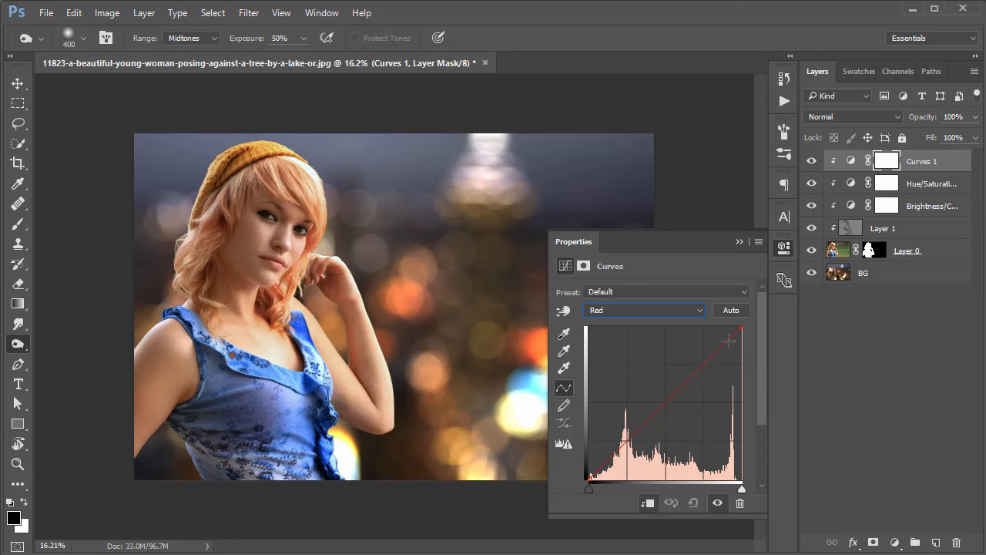
pyautogui.moveTo(728, 341); pyautogui.dragTo(726, 334)
pyautogui.moveTo(607, 457); pyautogui.dragTo(640, 455)
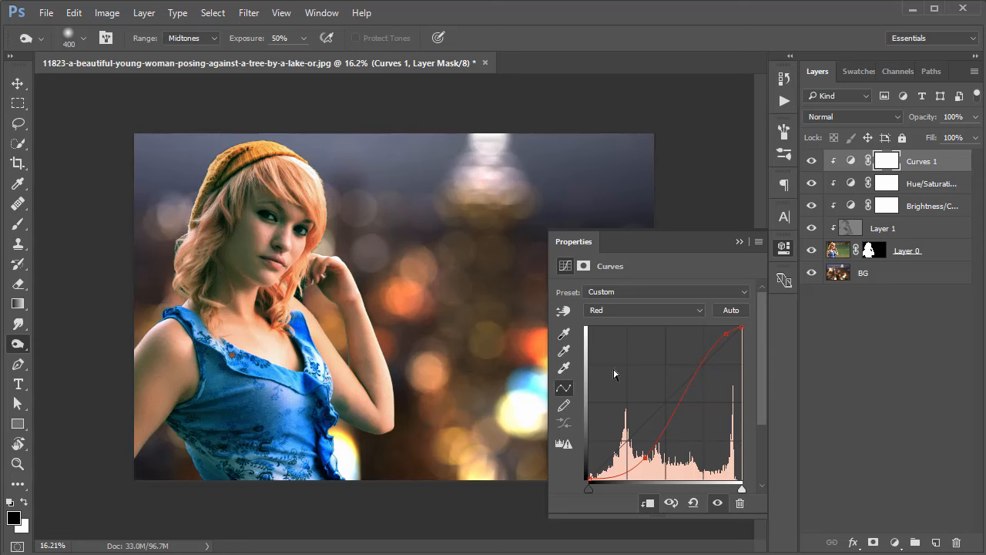
pyautogui.click(693, 502)
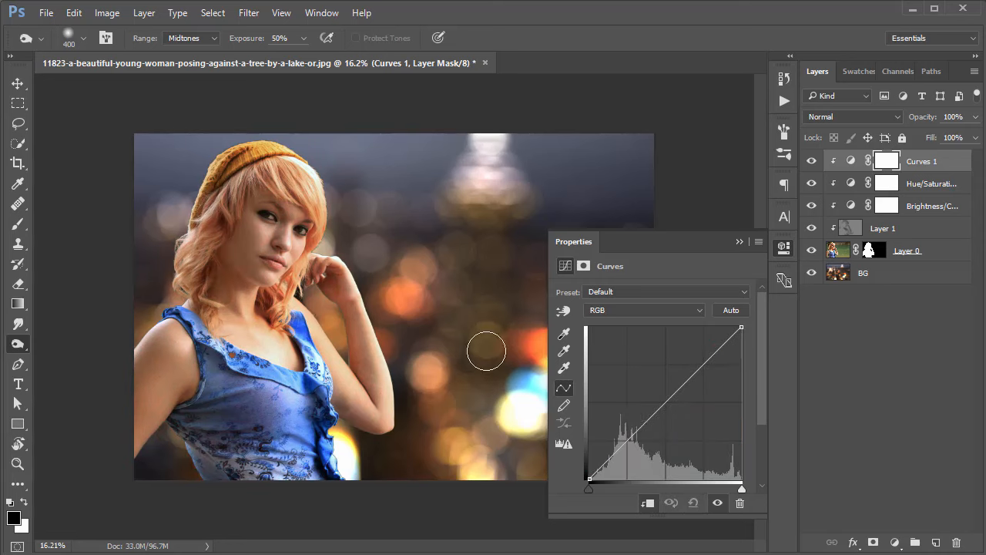
# Lower the highlights and slightly the midtones of the woman's RGB curve, and add a midtone point to its Blue channel.
pyautogui.moveTo(672, 399); pyautogui.dragTo(675, 407)
pyautogui.moveTo(724, 357)
pyautogui.mouseDown()
pyautogui.moveTo(729, 373)
pyautogui.moveTo(724, 356)
pyautogui.moveTo(718, 362)
pyautogui.mouseUp()
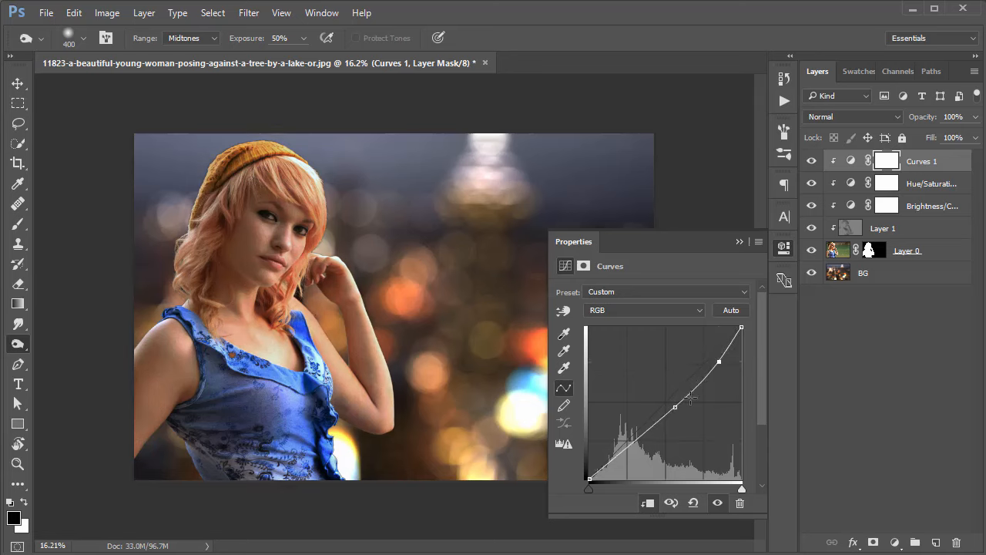
pyautogui.moveTo(676, 408); pyautogui.dragTo(675, 403)
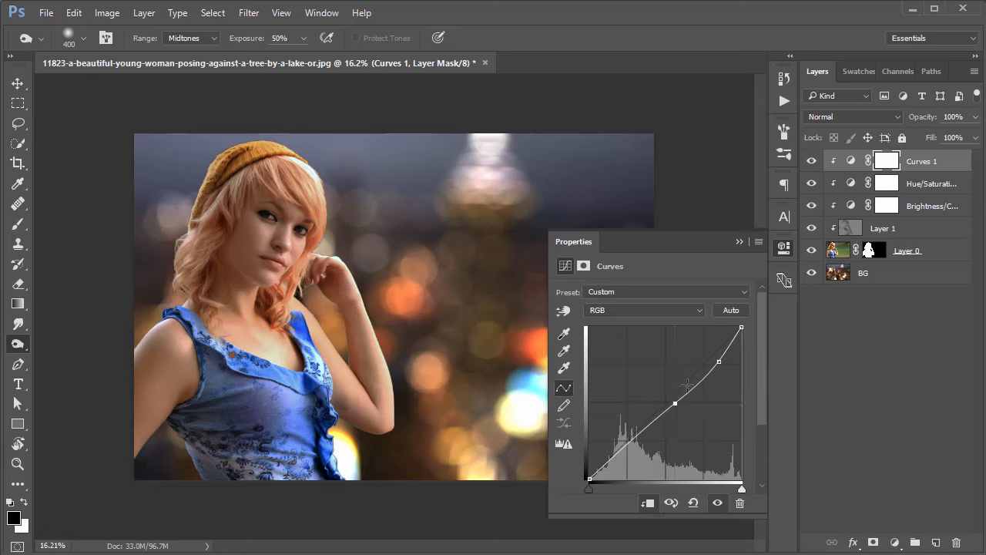
pyautogui.click(606, 313)
pyautogui.click(597, 351)
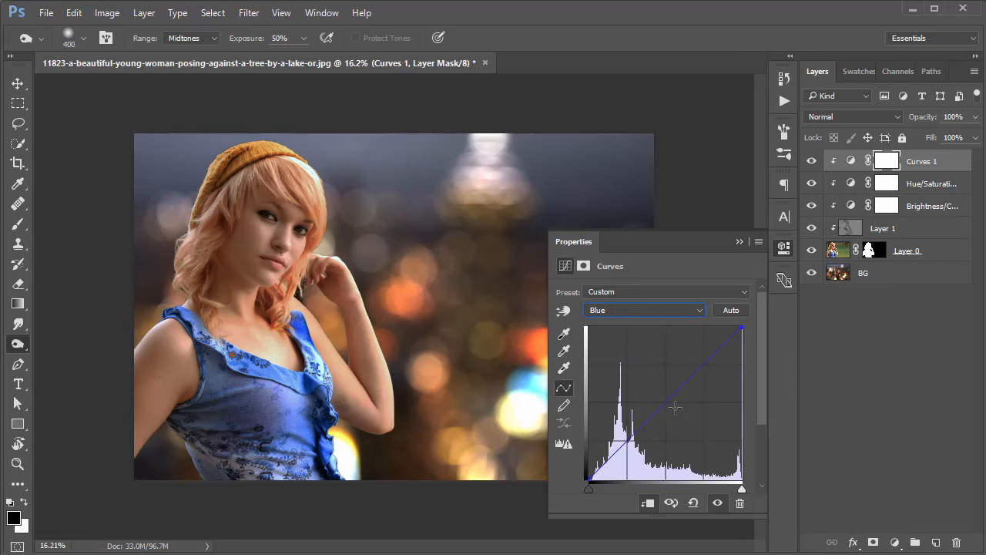
pyautogui.moveTo(670, 401); pyautogui.dragTo(669, 401)
pyautogui.click(785, 248)
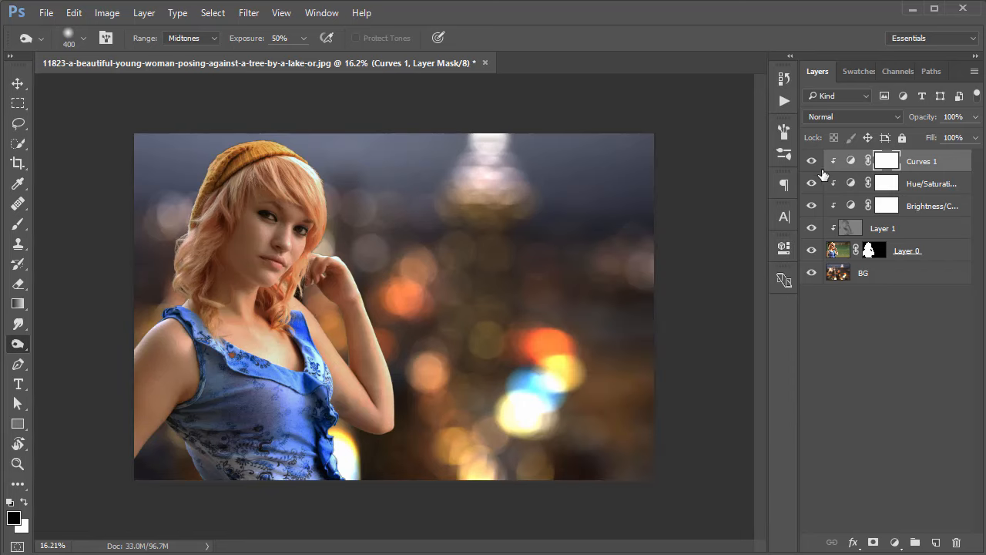
# Toggle the visibility of the clipped Curves adjustment to compare the woman before and after it.
pyautogui.click(811, 162)
pyautogui.click(811, 164)
pyautogui.click(811, 164)
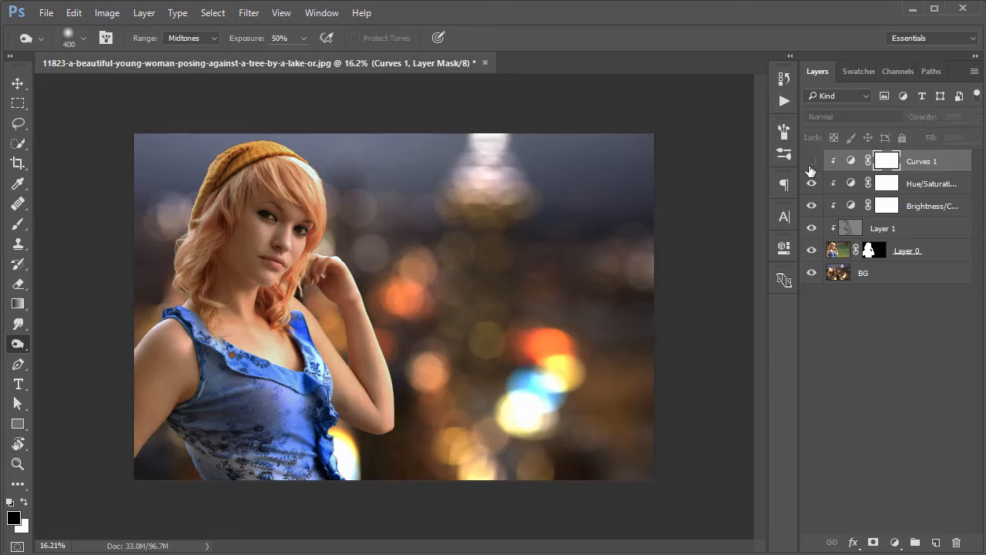
pyautogui.click(811, 163)
pyautogui.click(811, 162)
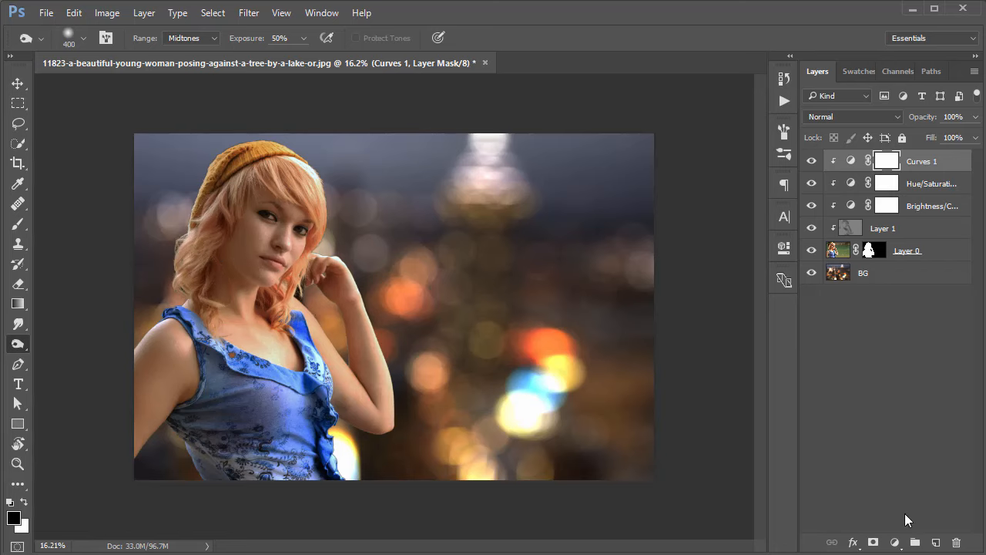
# Add an empty layer on top of the stack and an unclipped Curves adjustment above it.
pyautogui.click(936, 544)
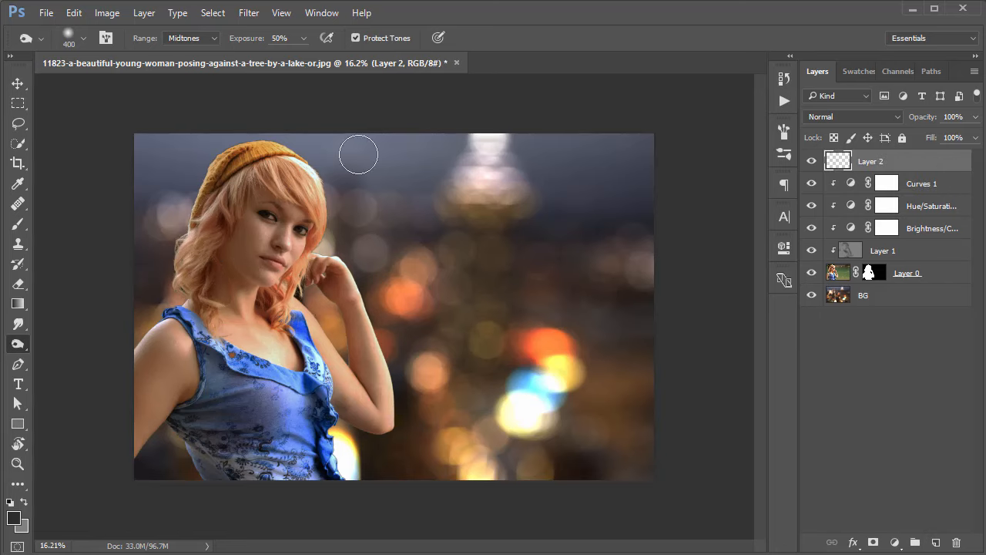
pyautogui.click(895, 543)
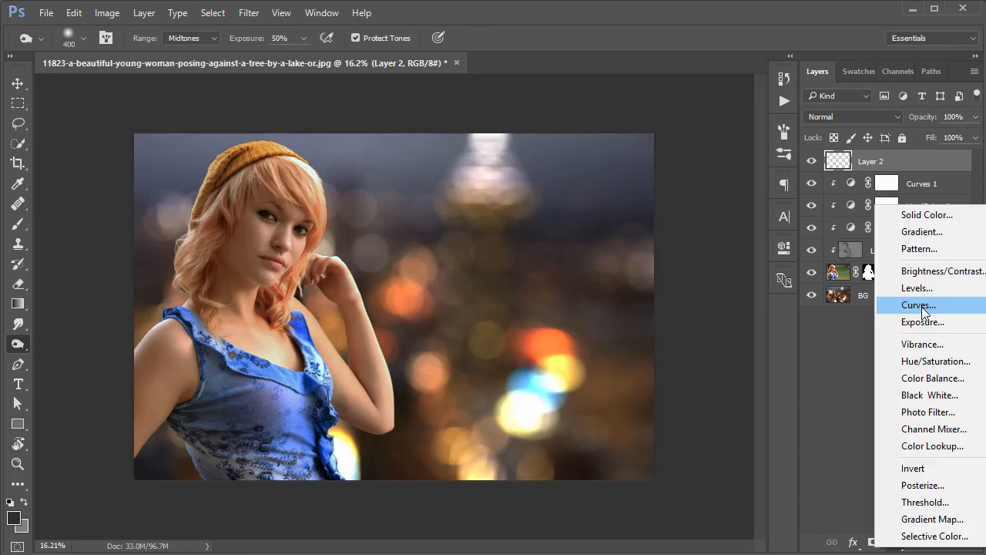
pyautogui.click(919, 305)
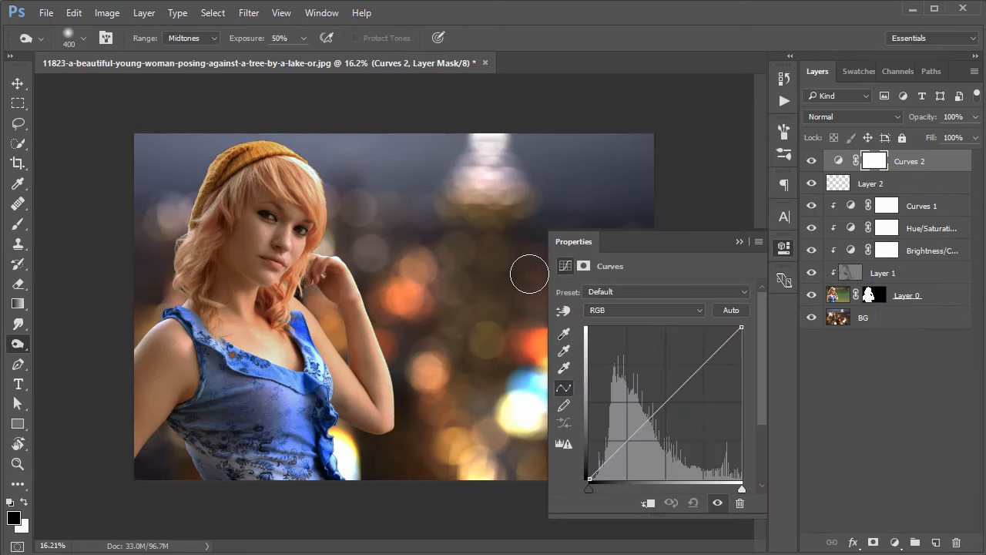
# Brighten the highlights of the whole composite with the top RGB curve, anchoring the shadows and moderating the midtones.
pyautogui.moveTo(704, 357); pyautogui.dragTo(706, 339)
pyautogui.moveTo(623, 440)
pyautogui.mouseDown()
pyautogui.moveTo(625, 453)
pyautogui.moveTo(624, 443)
pyautogui.mouseUp()
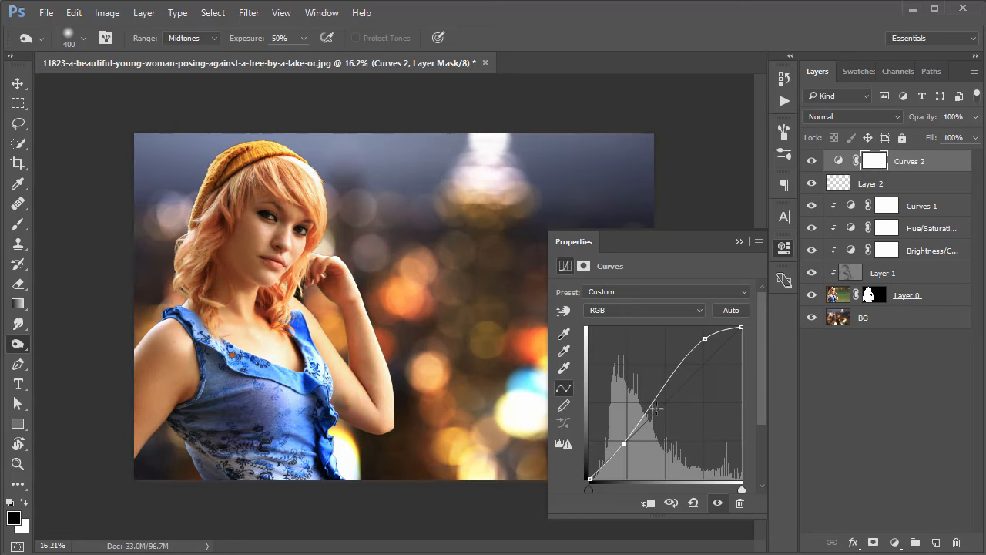
pyautogui.moveTo(664, 388); pyautogui.dragTo(664, 392)
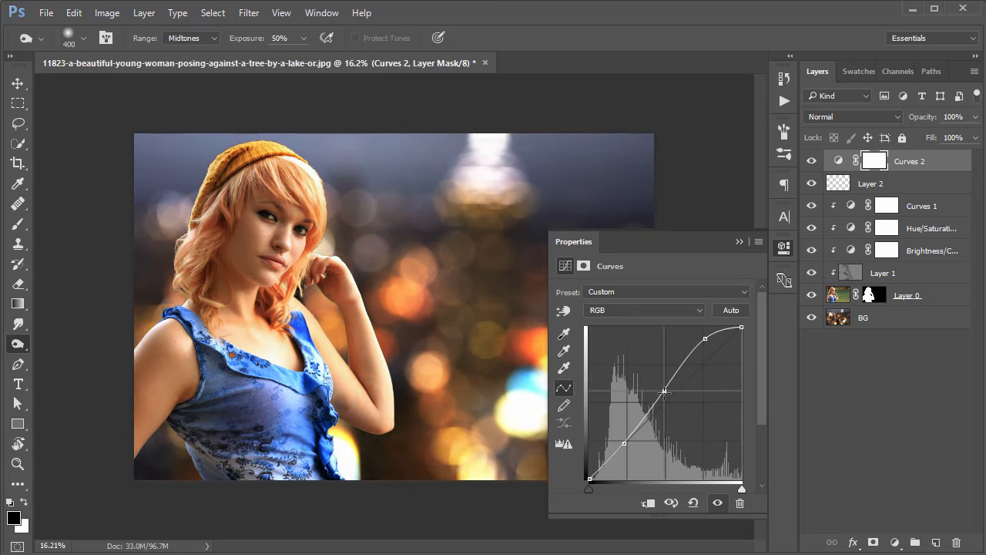
pyautogui.moveTo(706, 339); pyautogui.dragTo(706, 342)
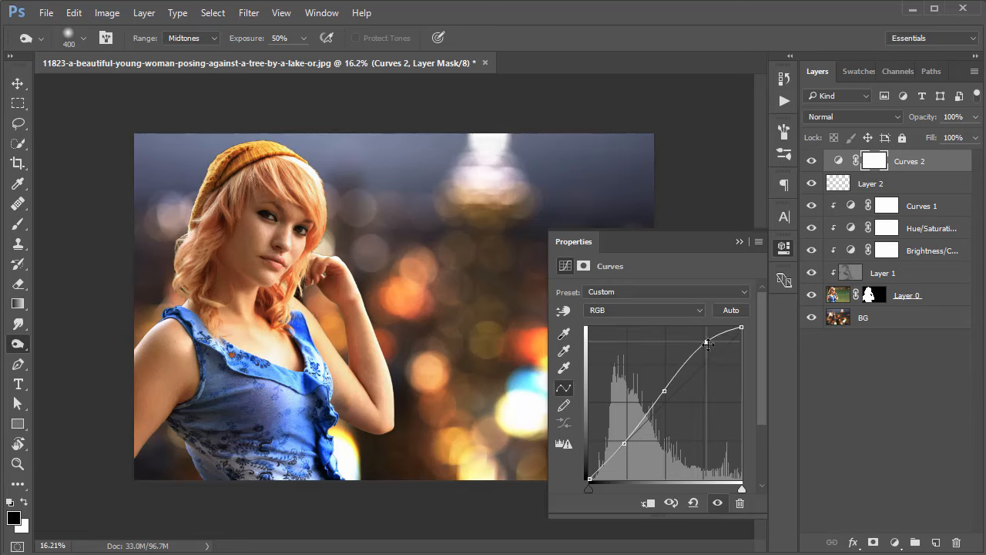
pyautogui.click(785, 247)
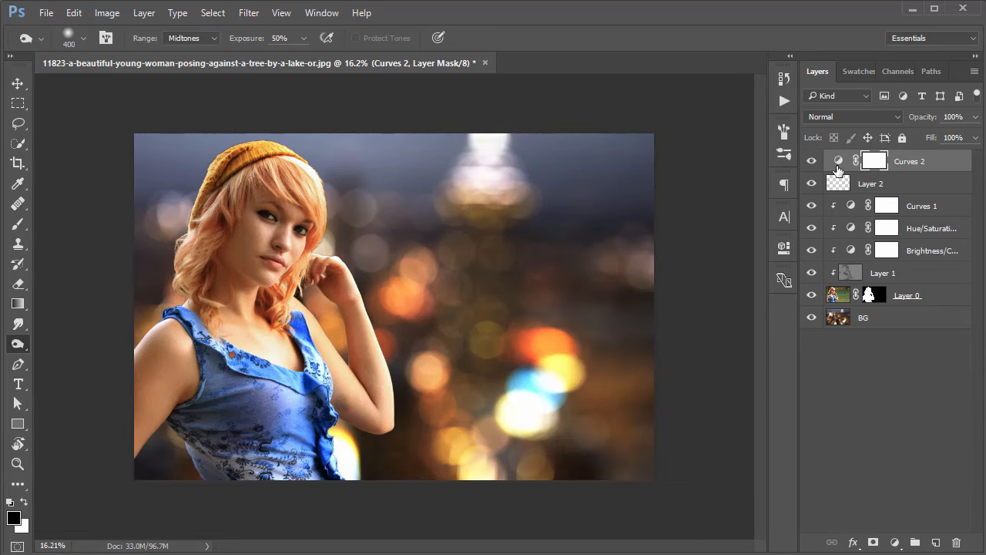
# In the top Curves adjustment, lower the shadows of the Red channel and slightly raise its highlights, anchoring the midtones.
pyautogui.doubleClick(839, 164)
pyautogui.click(640, 310)
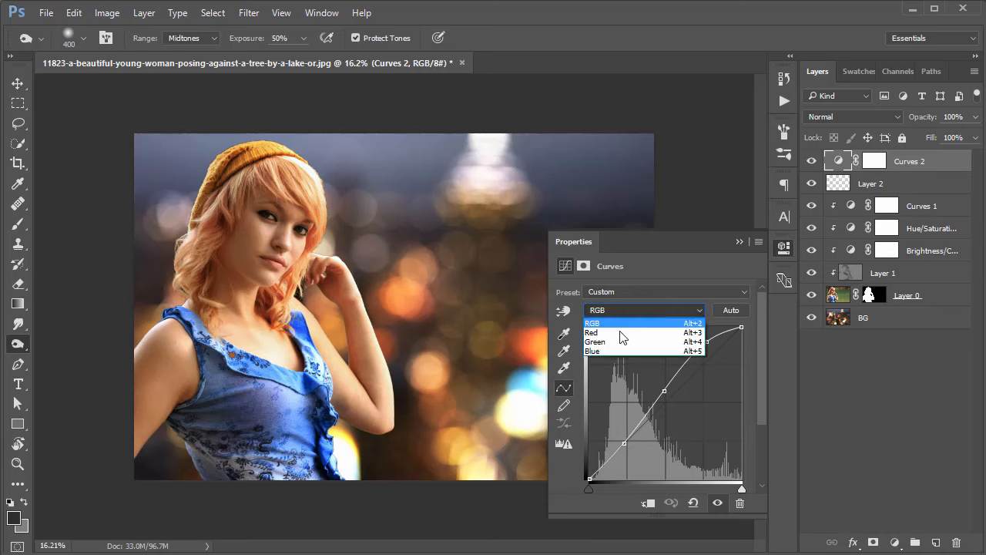
pyautogui.press('Escape')
pyautogui.click(638, 341)
pyautogui.moveTo(672, 395); pyautogui.dragTo(678, 392)
pyautogui.click(716, 355)
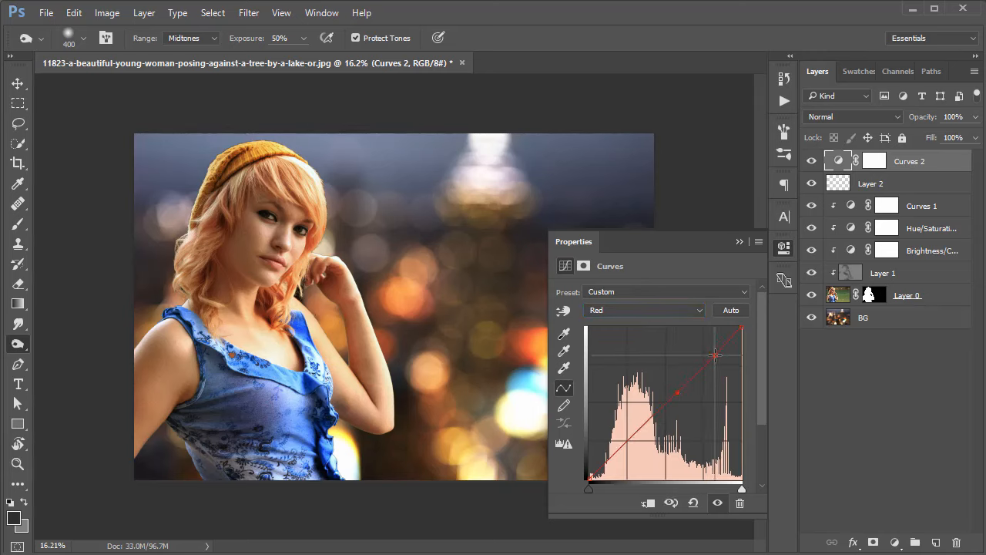
pyautogui.moveTo(626, 448); pyautogui.dragTo(631, 445)
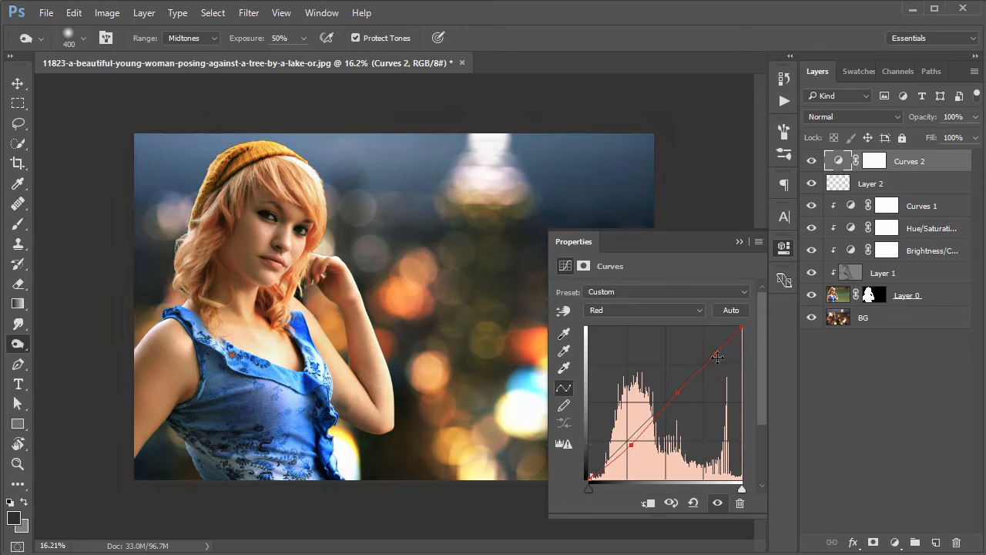
pyautogui.moveTo(715, 355); pyautogui.dragTo(713, 350)
# Lift the shadows of the top adjustment's Blue curve and pull its upper midtones down.
pyautogui.click(638, 312)
pyautogui.click(622, 344)
pyautogui.click(624, 313)
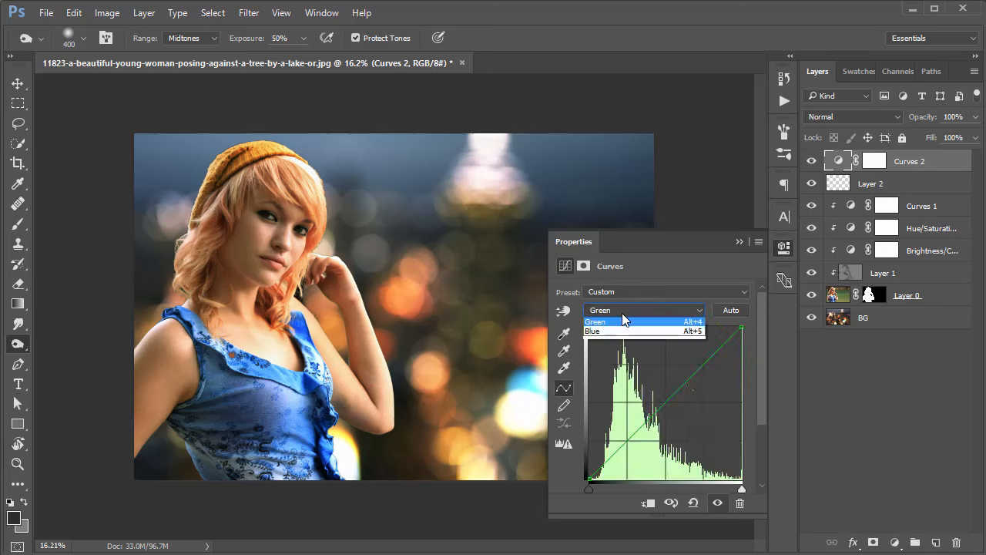
pyautogui.click(605, 332)
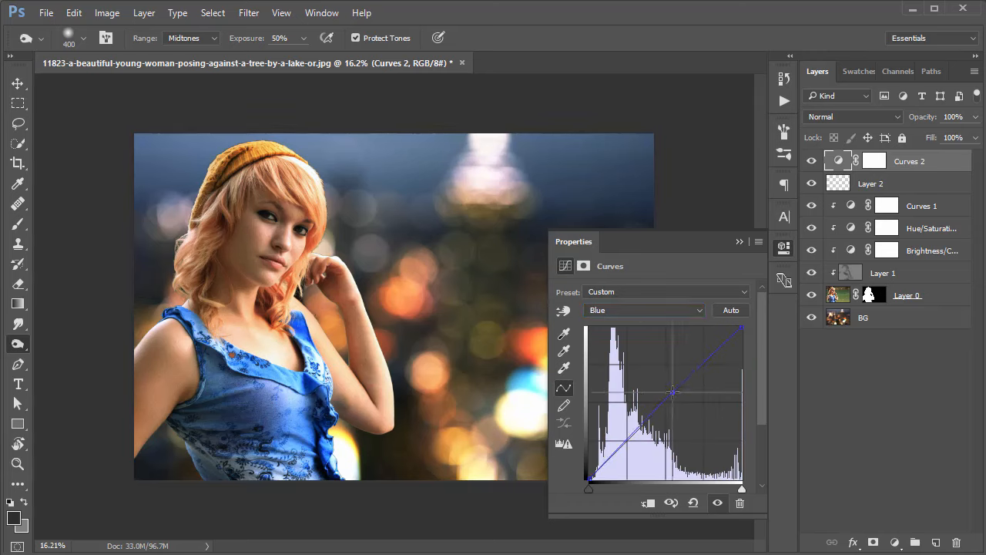
pyautogui.click(668, 393)
pyautogui.moveTo(617, 452); pyautogui.dragTo(621, 440)
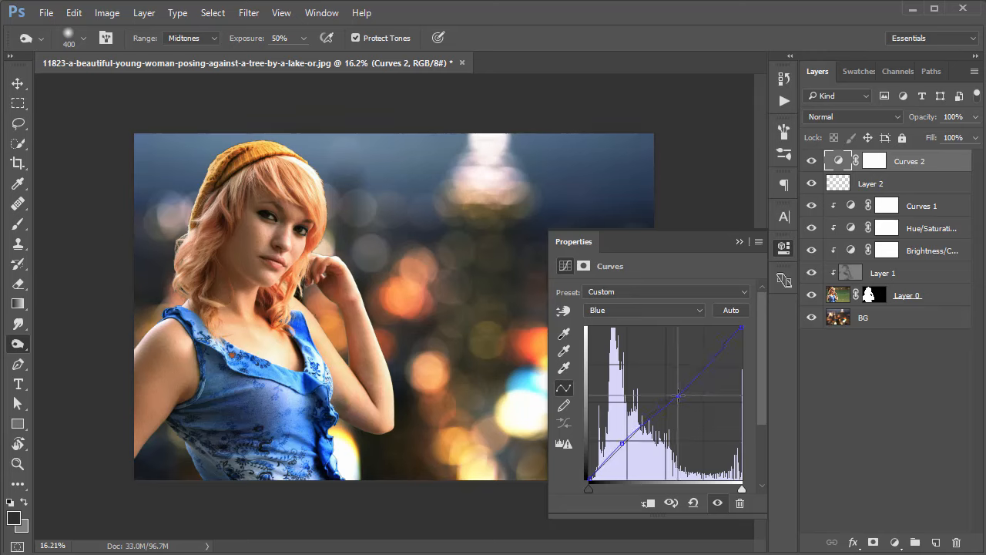
pyautogui.moveTo(673, 392); pyautogui.dragTo(679, 400)
# Add midtone, highlight and slightly lowered shadow points to the top adjustment's Green curve, keeping the midtones and highlights close to neutral.
pyautogui.click(639, 310)
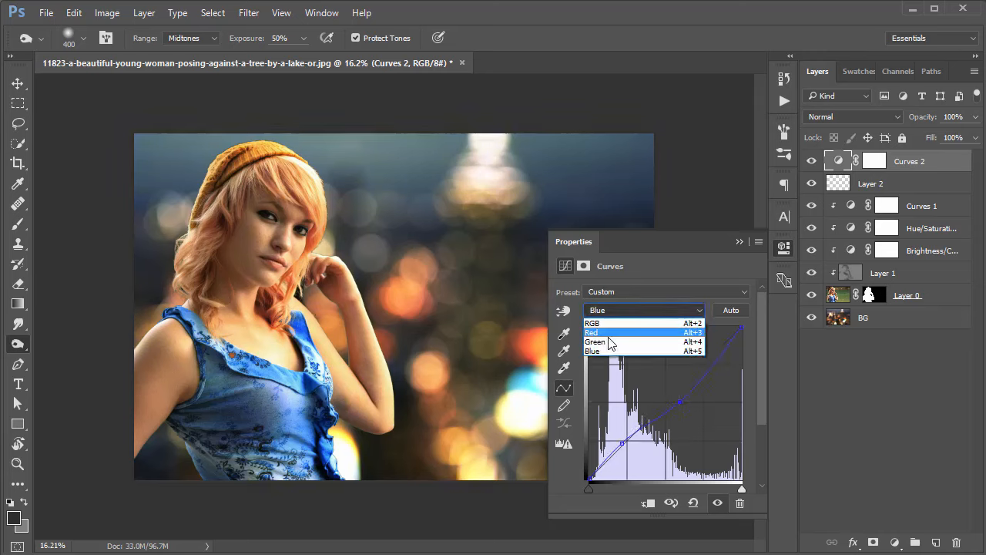
pyautogui.click(613, 333)
pyautogui.click(623, 310)
pyautogui.click(613, 345)
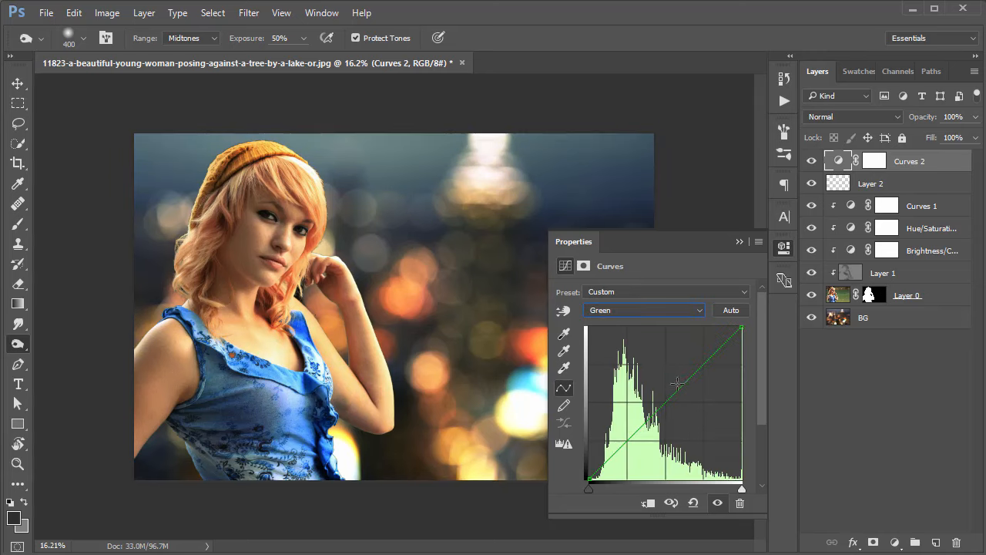
pyautogui.moveTo(672, 393)
pyautogui.mouseDown()
pyautogui.moveTo(676, 409)
pyautogui.moveTo(668, 397)
pyautogui.mouseUp()
pyautogui.moveTo(707, 359); pyautogui.dragTo(709, 355)
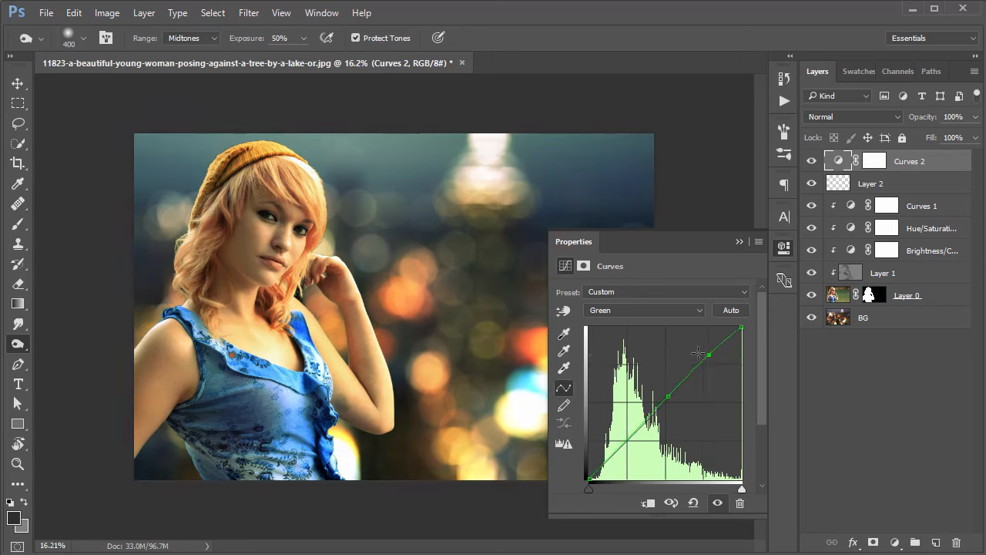
pyautogui.moveTo(613, 456)
pyautogui.mouseDown()
pyautogui.moveTo(615, 447)
pyautogui.moveTo(632, 451)
pyautogui.moveTo(627, 445)
pyautogui.mouseUp()
pyautogui.moveTo(668, 396); pyautogui.dragTo(669, 398)
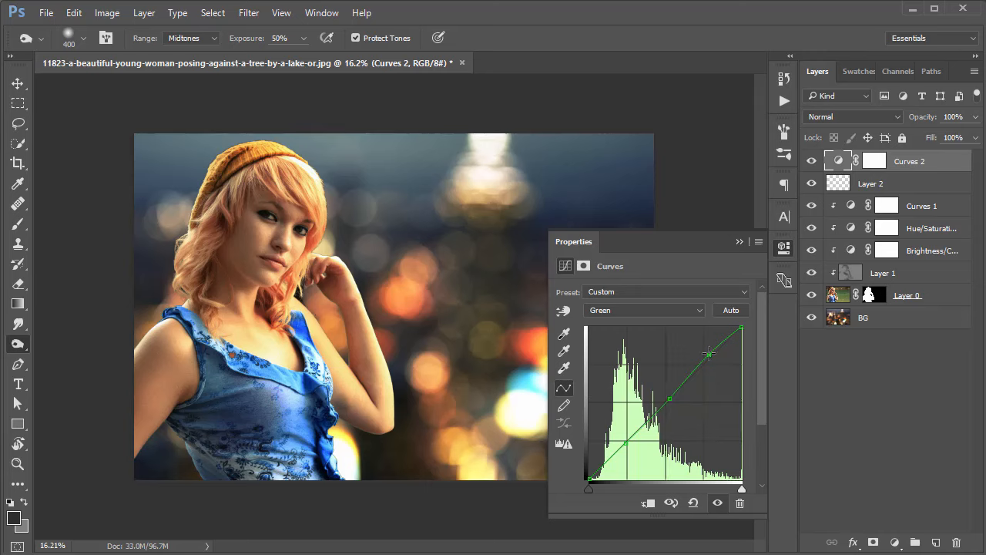
pyautogui.moveTo(709, 353); pyautogui.dragTo(713, 356)
# Close the curve settings and toggle the top Curves adjustment's visibility to compare the composite before and after grading.
pyautogui.click(785, 248)
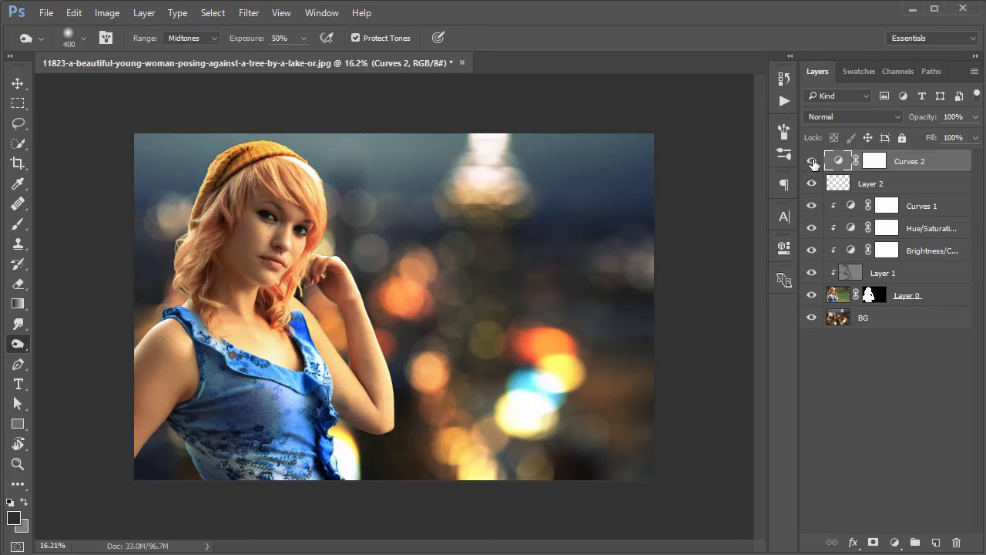
pyautogui.click(812, 161)
pyautogui.click(812, 161)
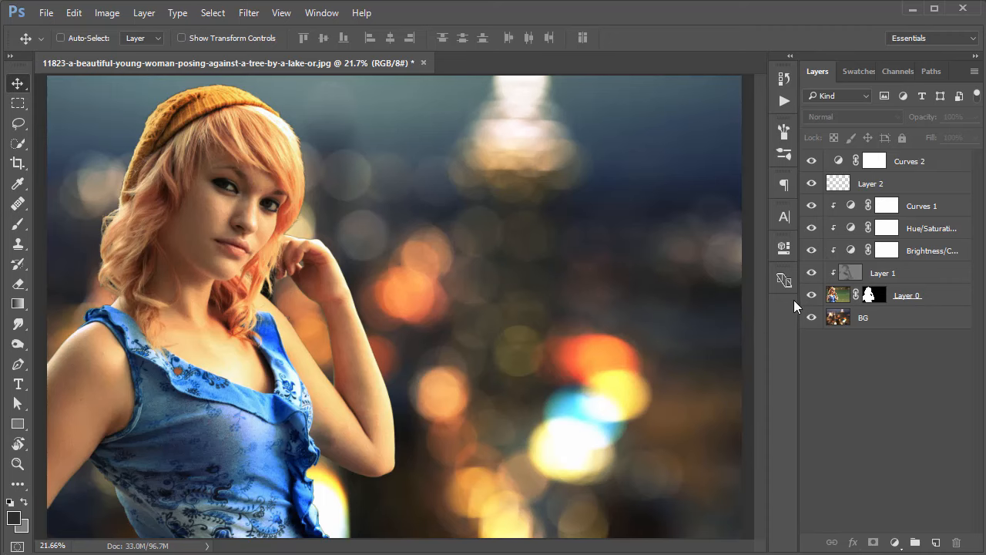
# Isolate and unclip the dodge-and-burn layer to examine its strokes, and clip it back with the woman and background layers shown again.
pyautogui.moveTo(811, 295); pyautogui.dragTo(811, 317)
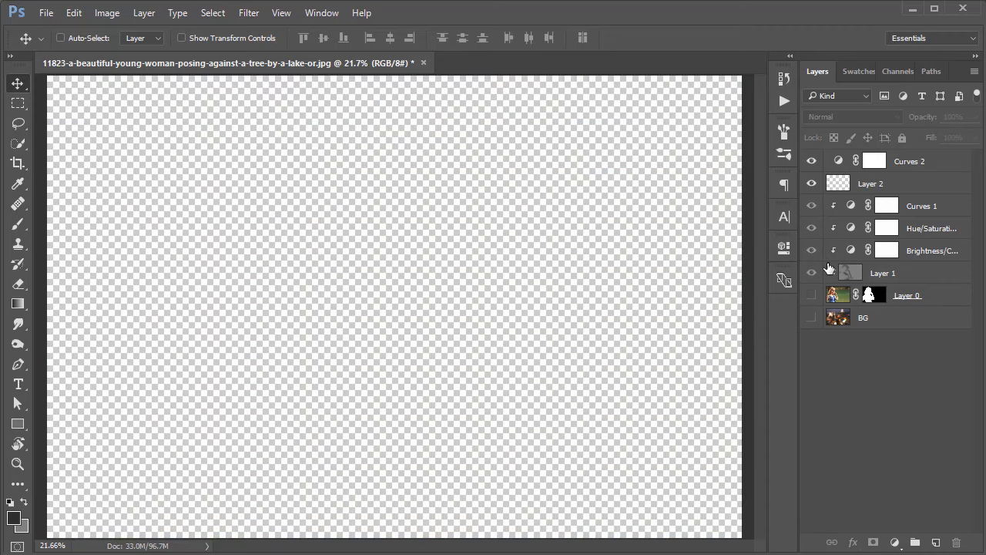
pyautogui.click(866, 274)
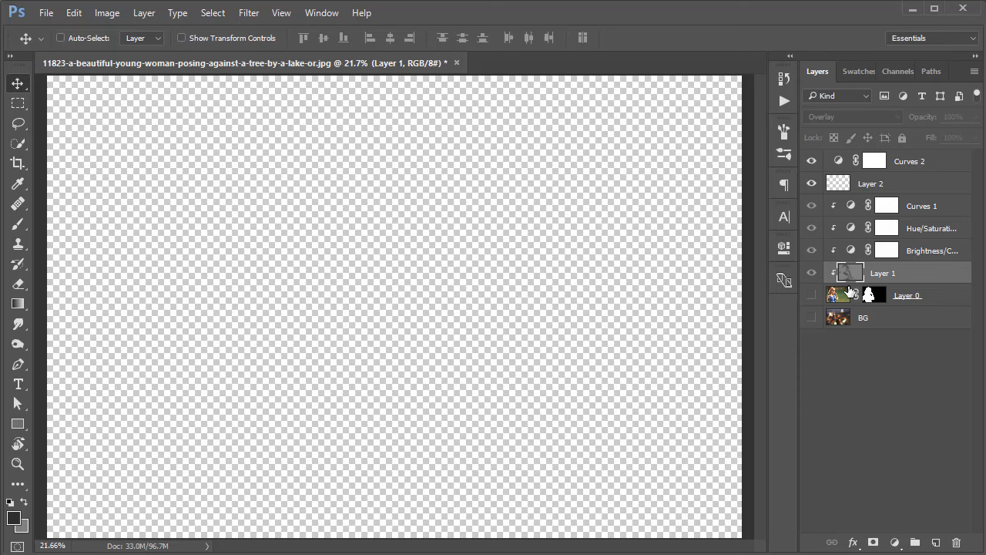
pyautogui.keyDown('alt'); pyautogui.click(851, 284); pyautogui.keyUp('alt')
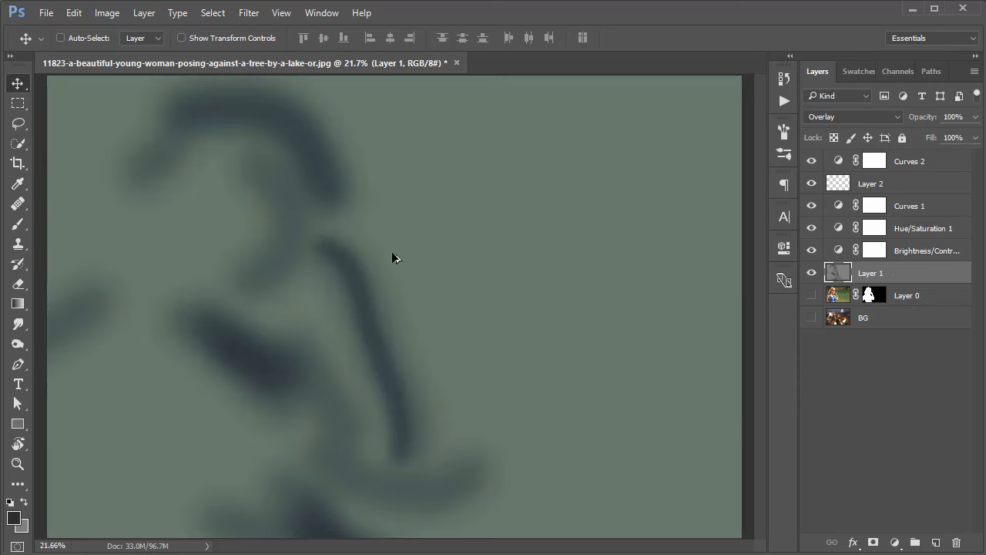
pyautogui.scroll(-1, 547, 247)
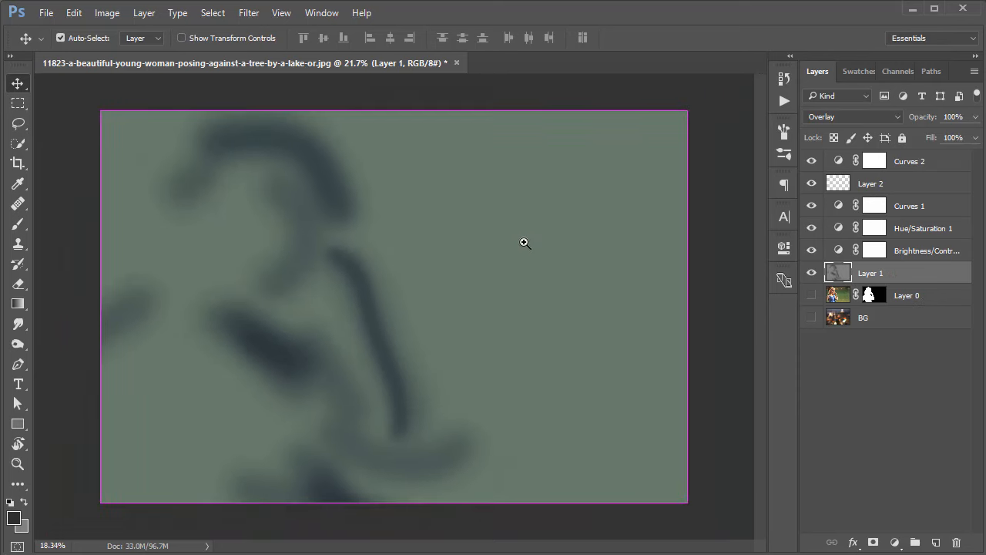
pyautogui.keyDown('alt'); pyautogui.click(847, 284); pyautogui.keyUp('alt')
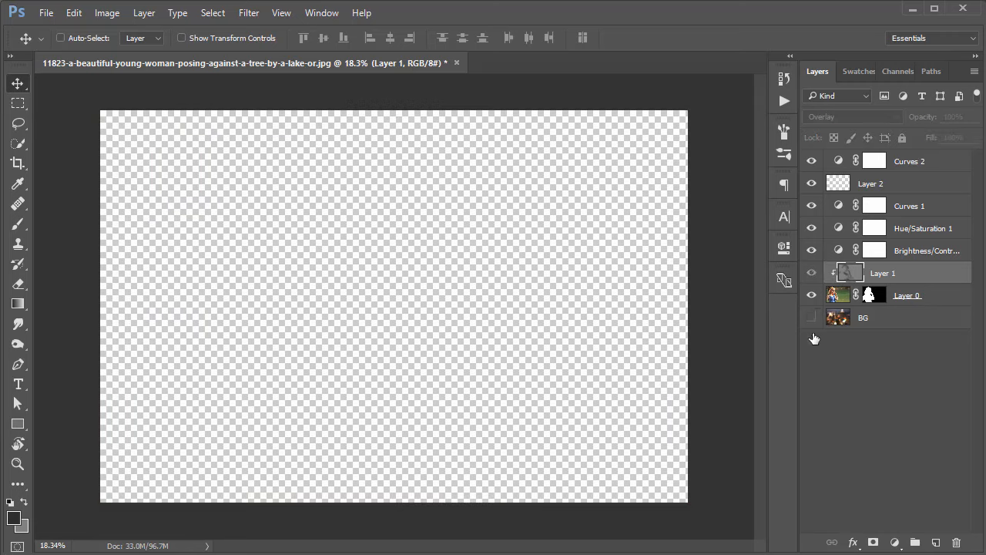
pyautogui.moveTo(812, 295); pyautogui.dragTo(812, 350)
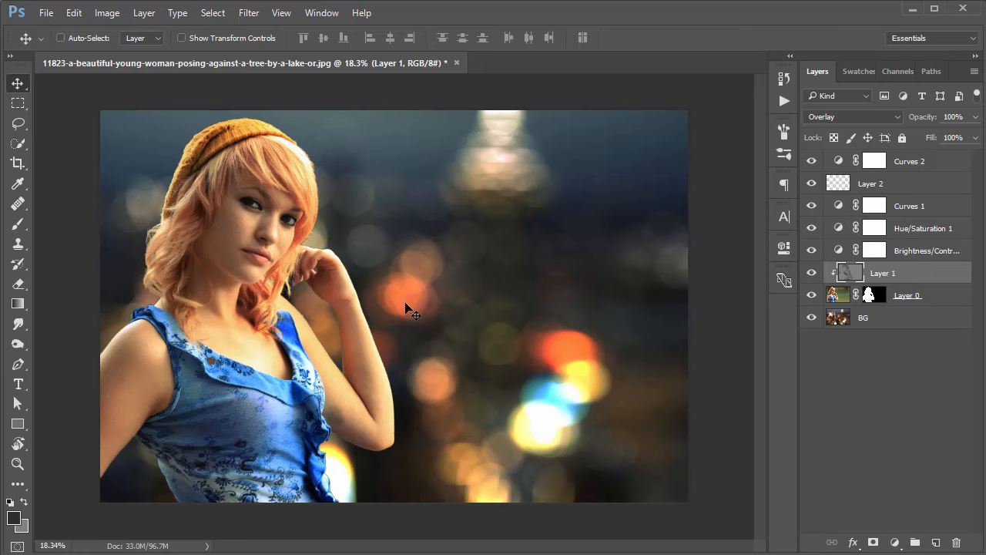